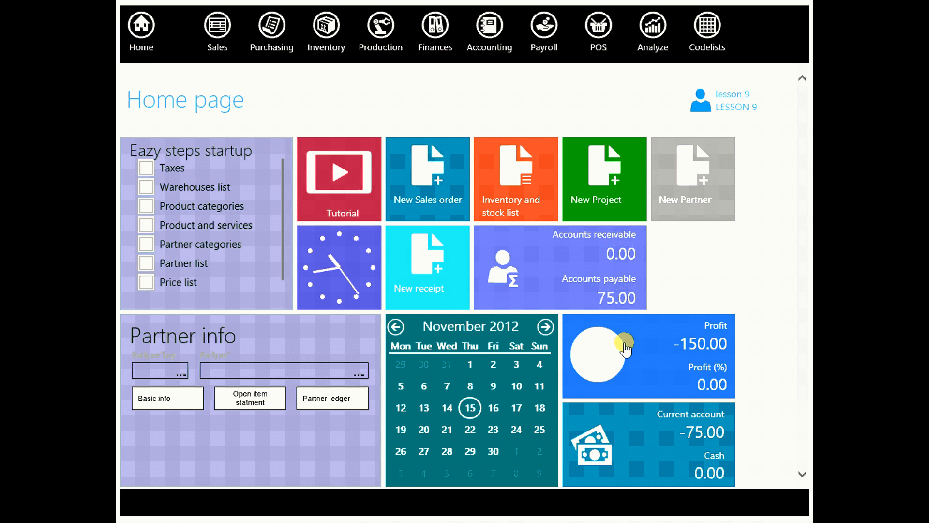
# - Add a consumed product with the description "coffee" to the product and services list and save it
pyautogui.click(707, 25)
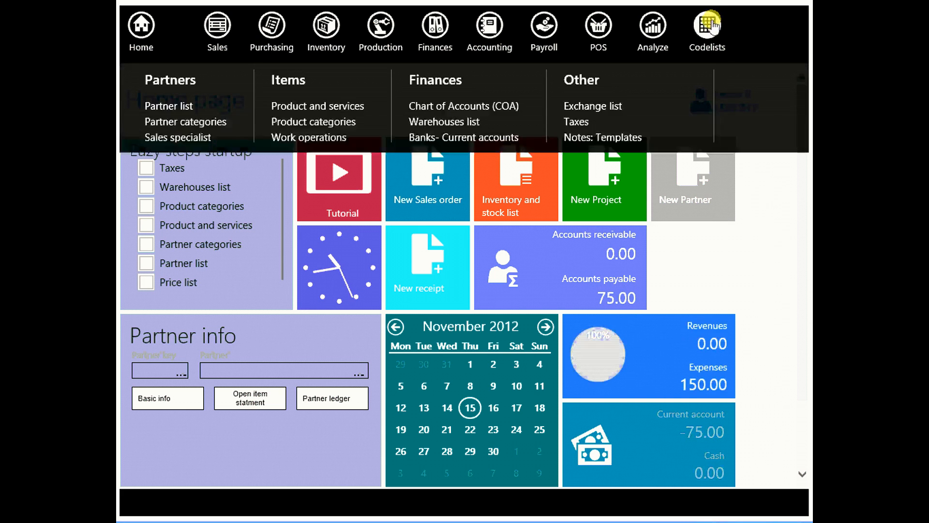
pyautogui.click(331, 112)
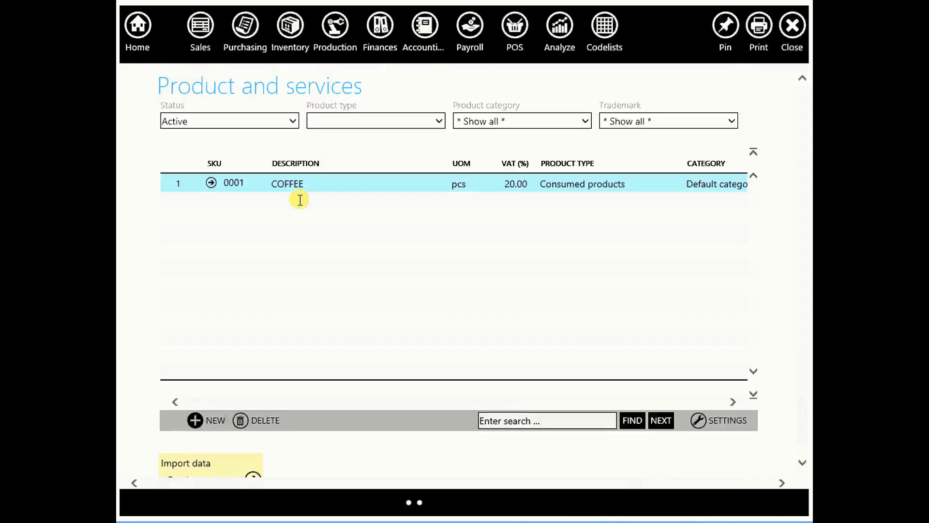
pyautogui.click(196, 420)
pyautogui.click(201, 379)
pyautogui.click(272, 120)
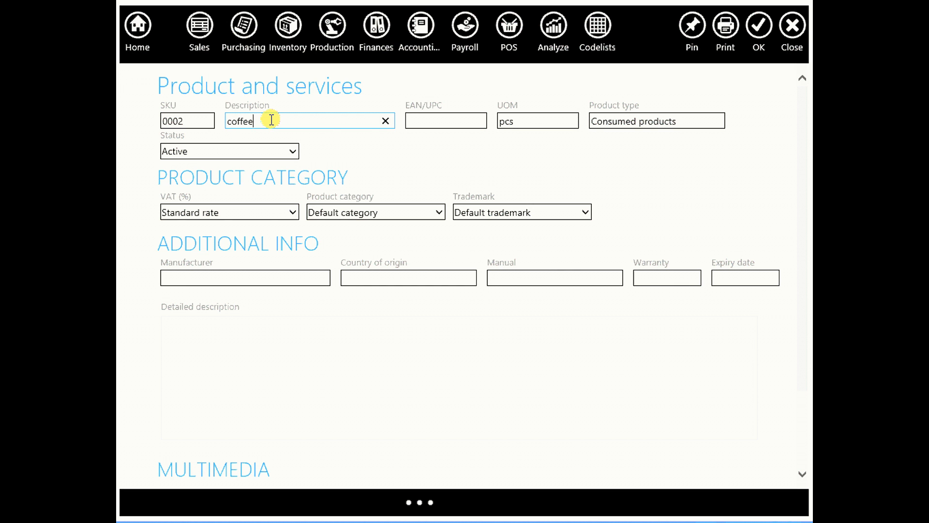
pyautogui.click(757, 30)
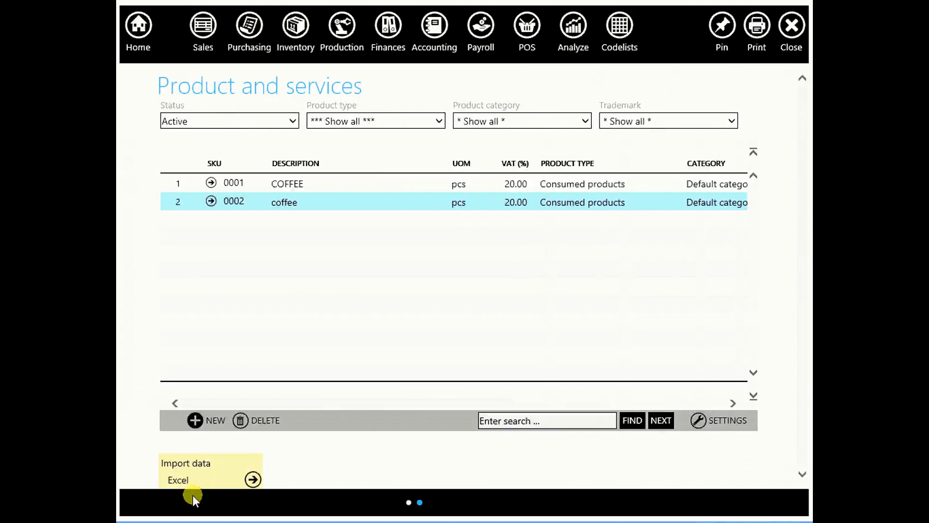
# - Add a new service described as "Marketing research", save it, and close the product and services list
pyautogui.click(206, 428)
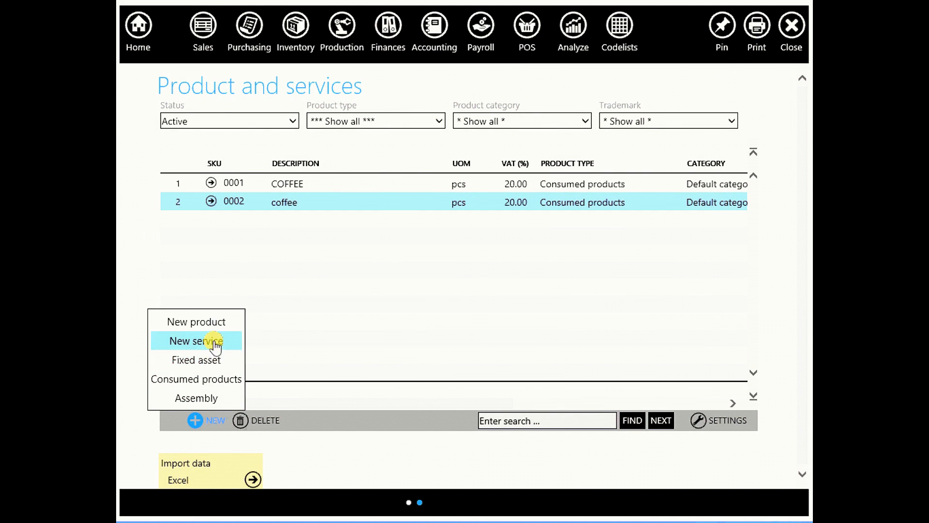
pyautogui.click(212, 341)
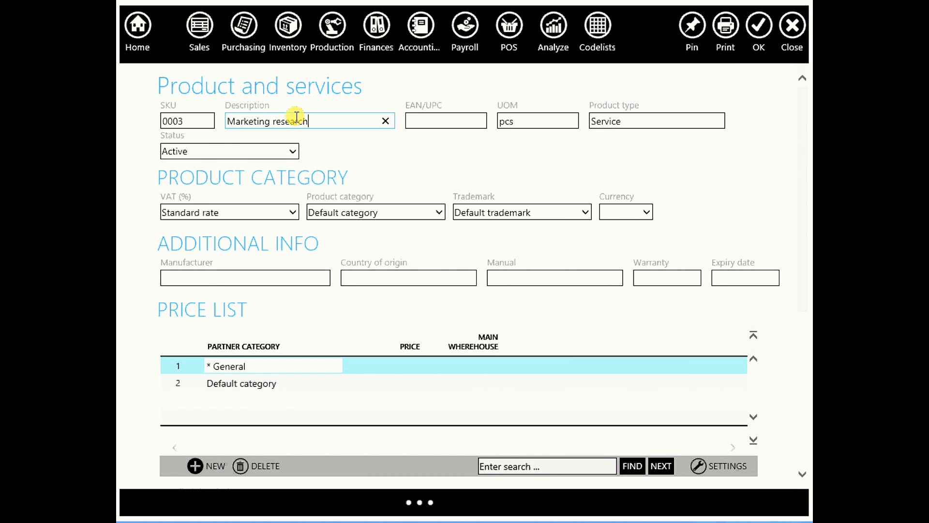
pyautogui.click(756, 29)
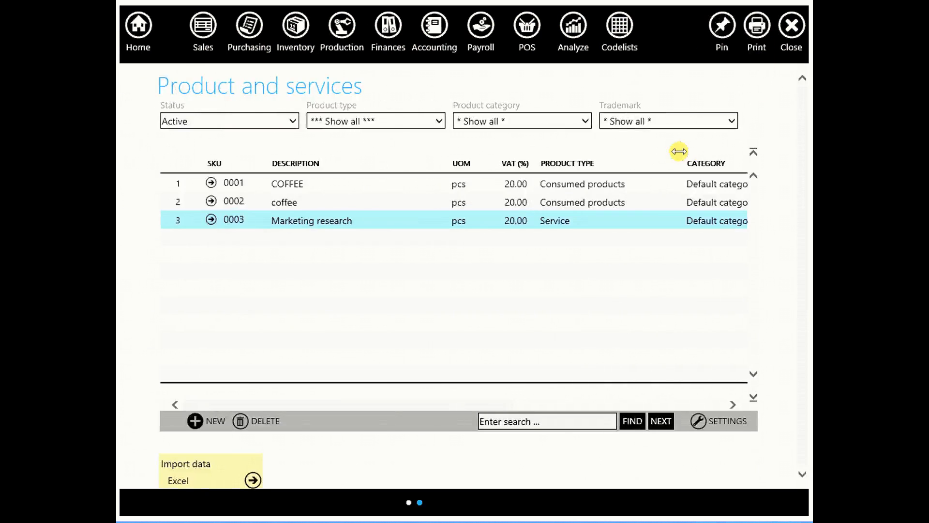
pyautogui.click(791, 29)
# - Add a new partner named ABB COMPANY to the partner list and save it
pyautogui.click(707, 27)
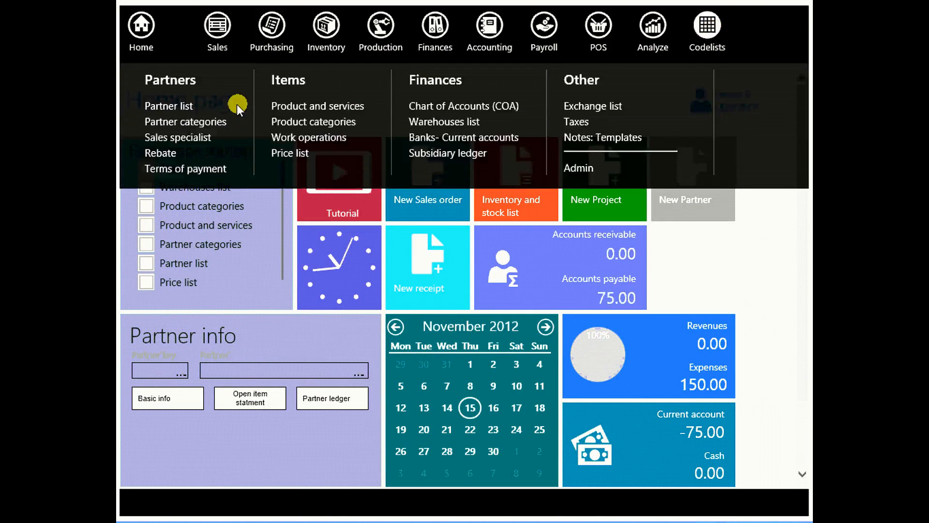
pyautogui.click(158, 105)
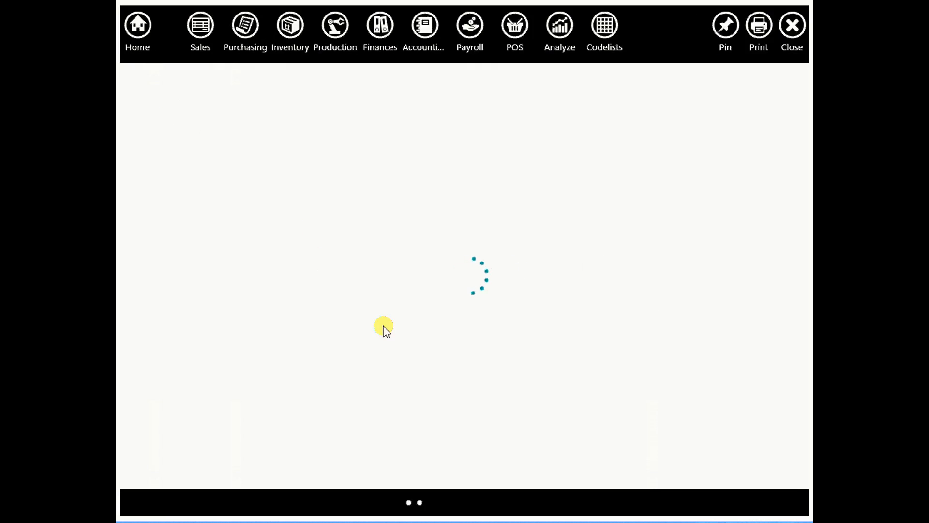
pyautogui.click(221, 376)
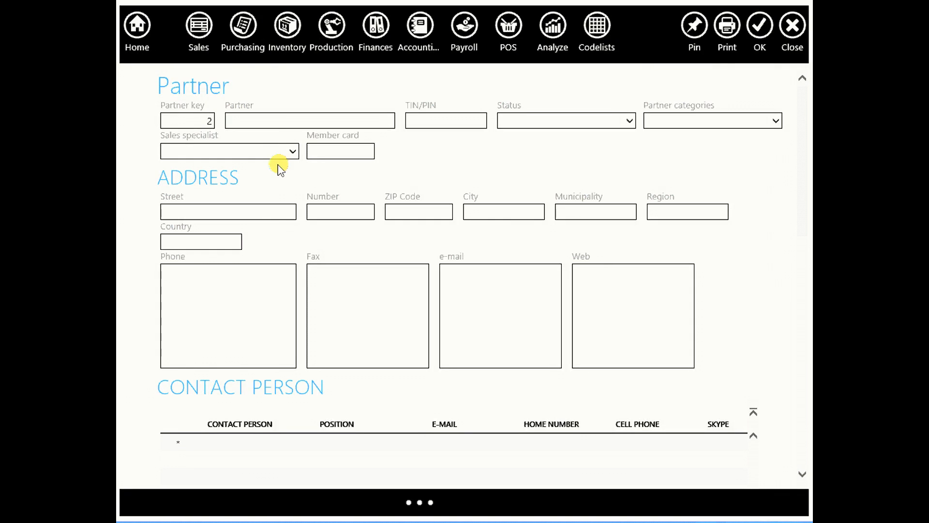
pyautogui.click(281, 115)
pyautogui.write('A')
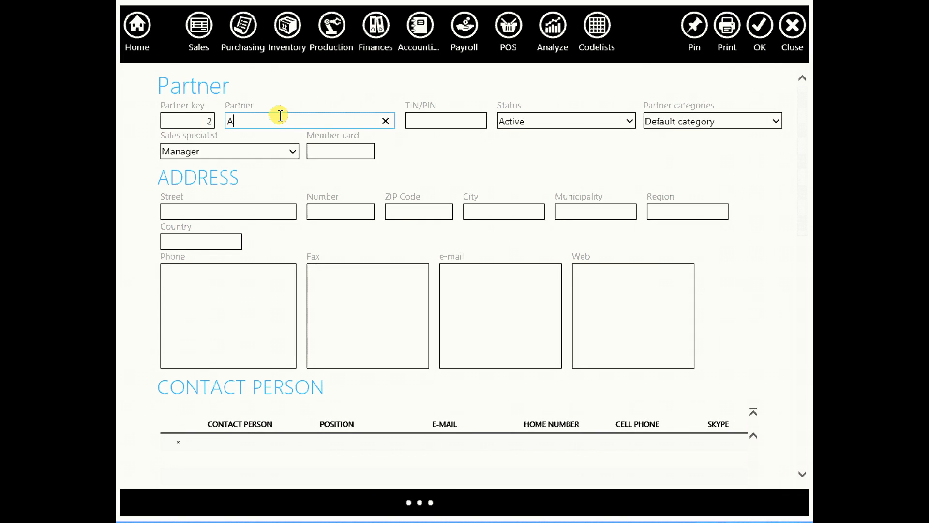
pyautogui.write('BB ')
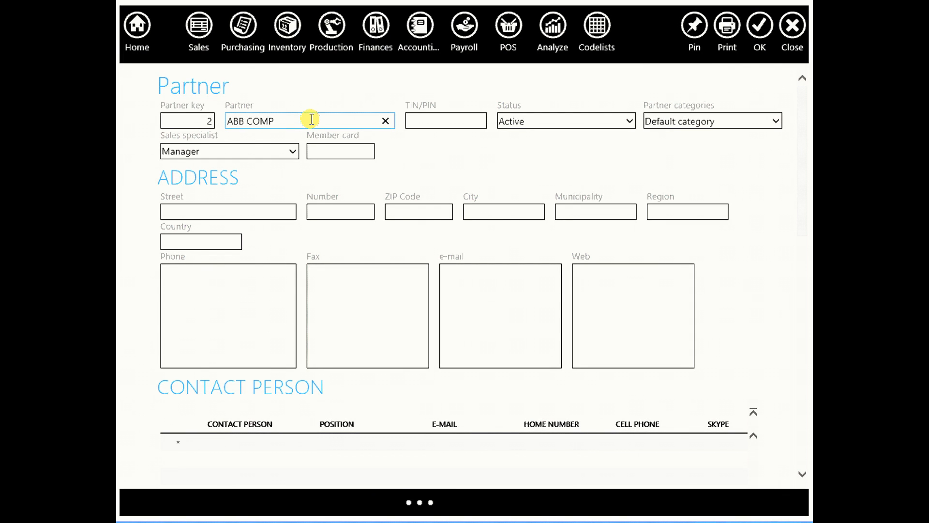
pyautogui.write('COMPANY')
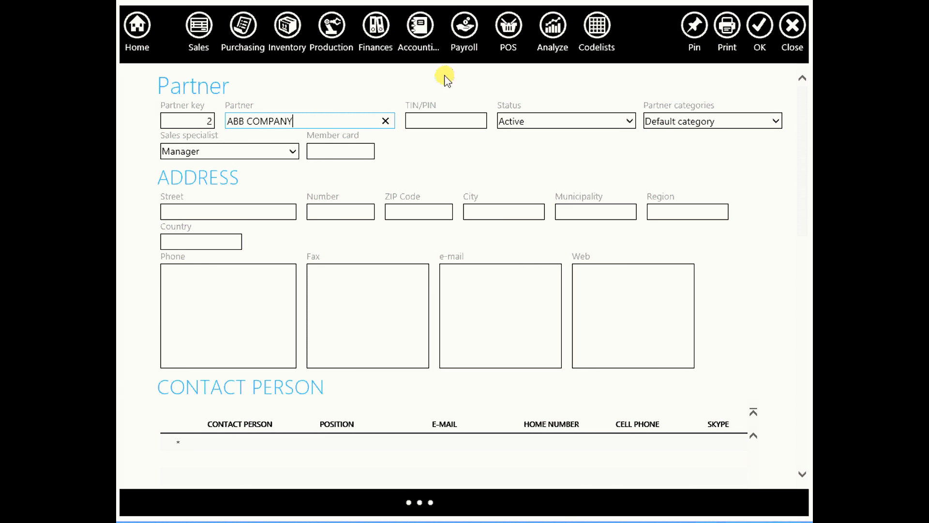
pyautogui.click(759, 25)
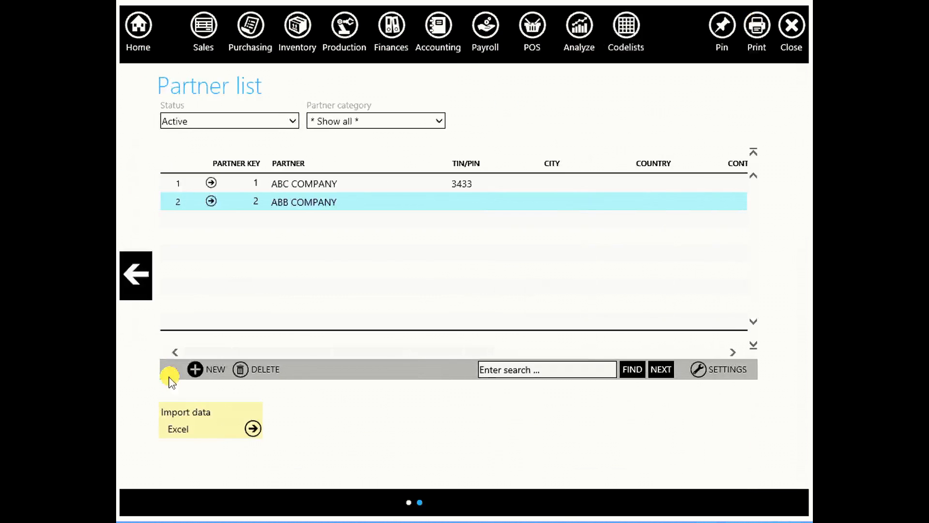
# - Create and save another partner named MCMC COMPANY
pyautogui.click(201, 370)
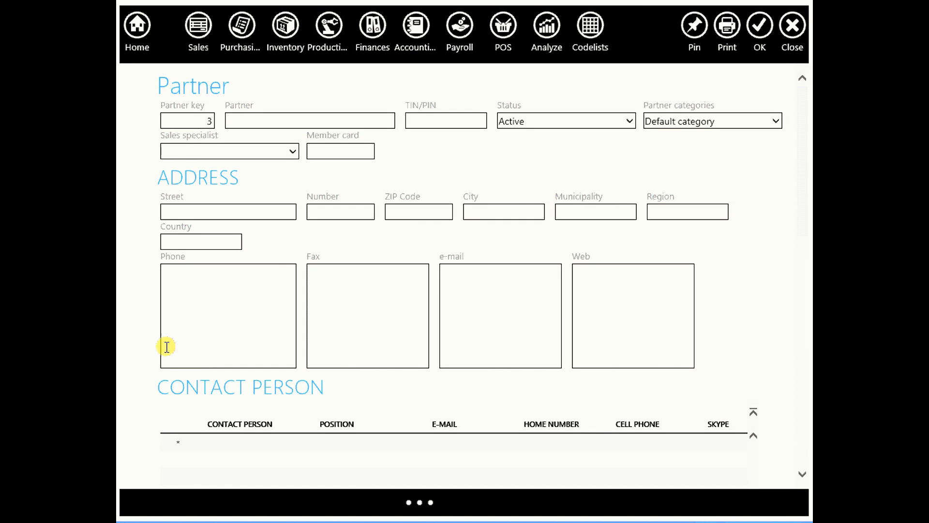
pyautogui.click(270, 117)
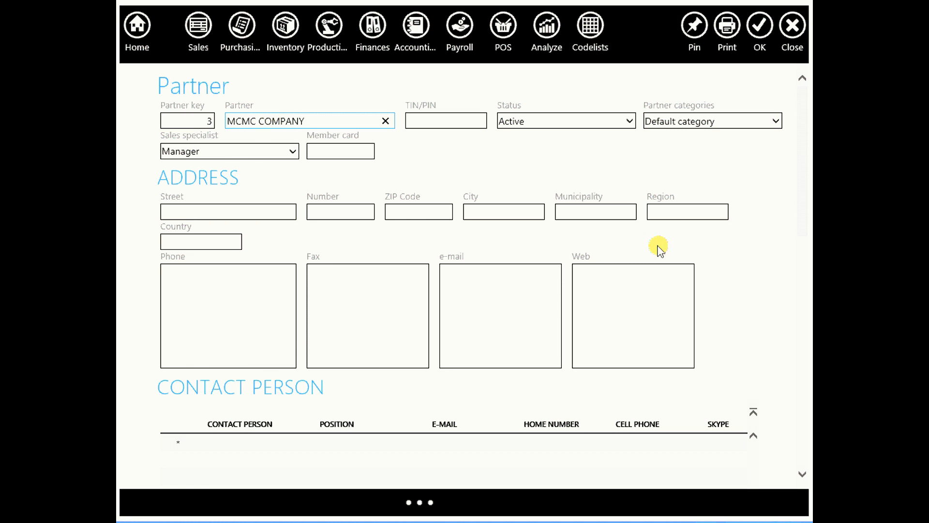
pyautogui.click(759, 25)
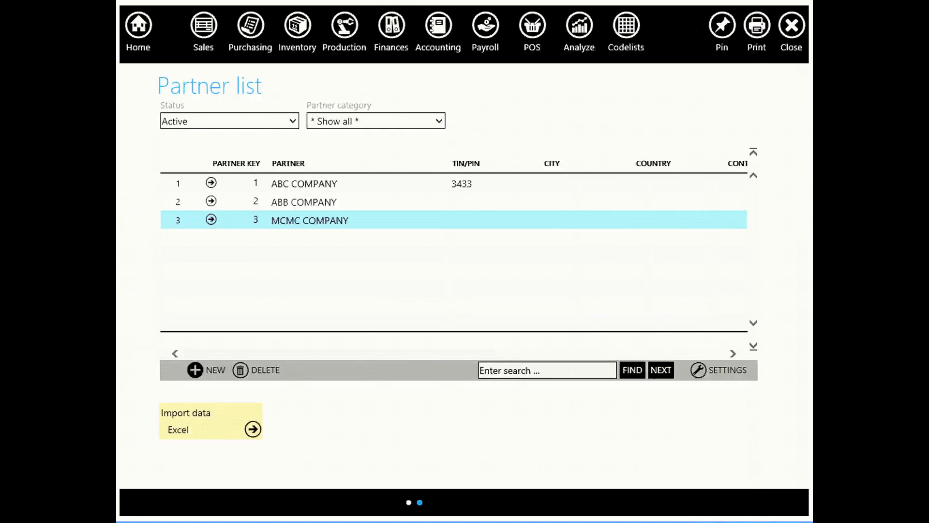
# - Create and save a further partner named KBC COMPANY
pyautogui.click(196, 369)
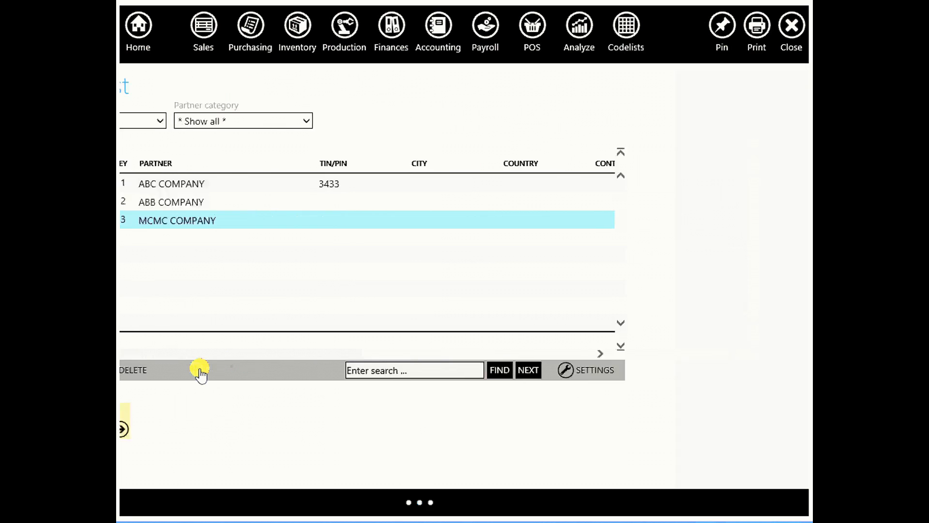
pyautogui.click(275, 119)
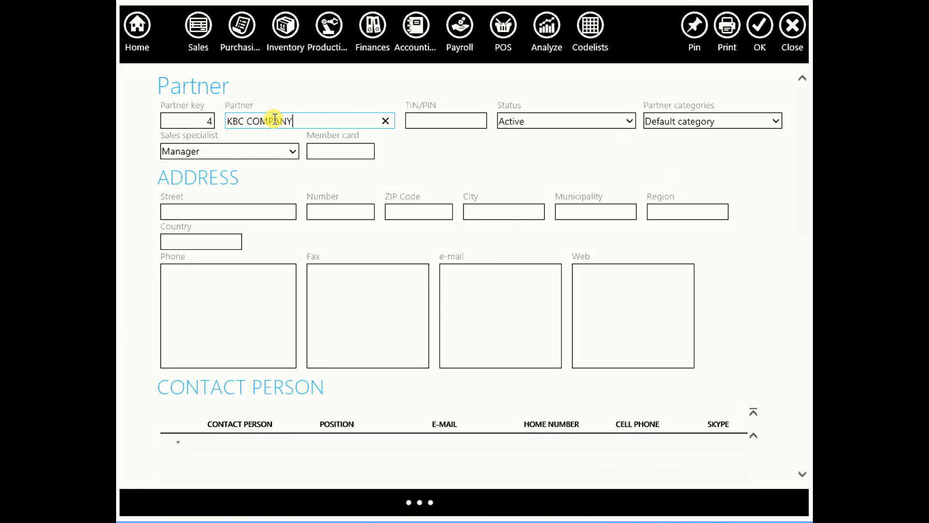
pyautogui.click(760, 25)
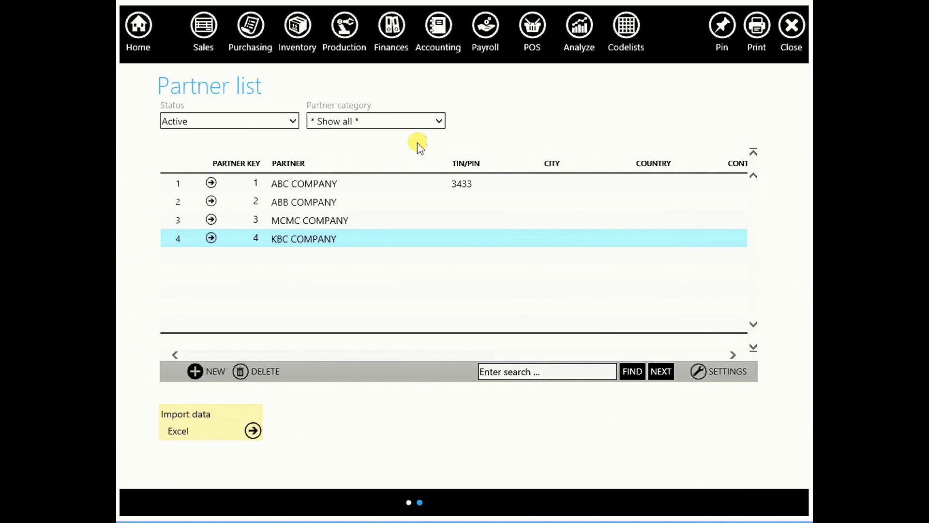
# - Open the supplier invoices and start a new blank invoice for the main warehouse
pyautogui.click(262, 37)
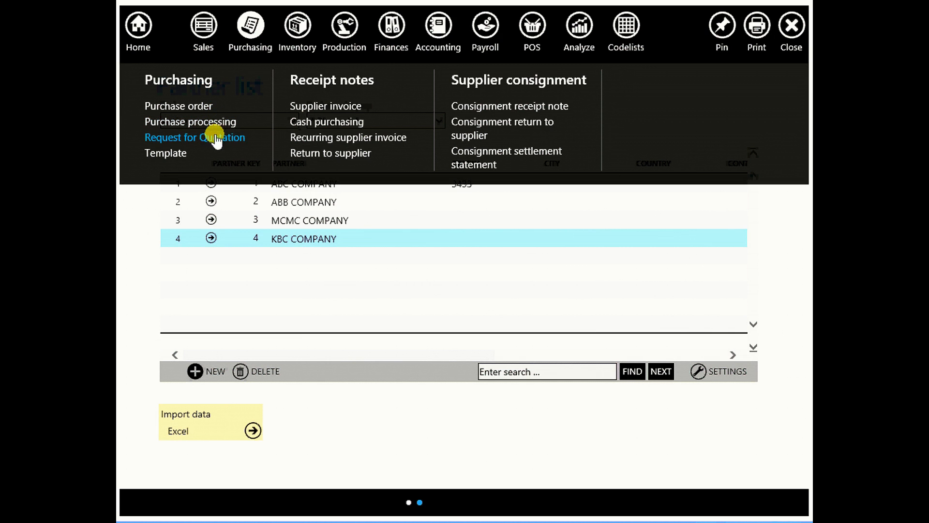
pyautogui.click(299, 106)
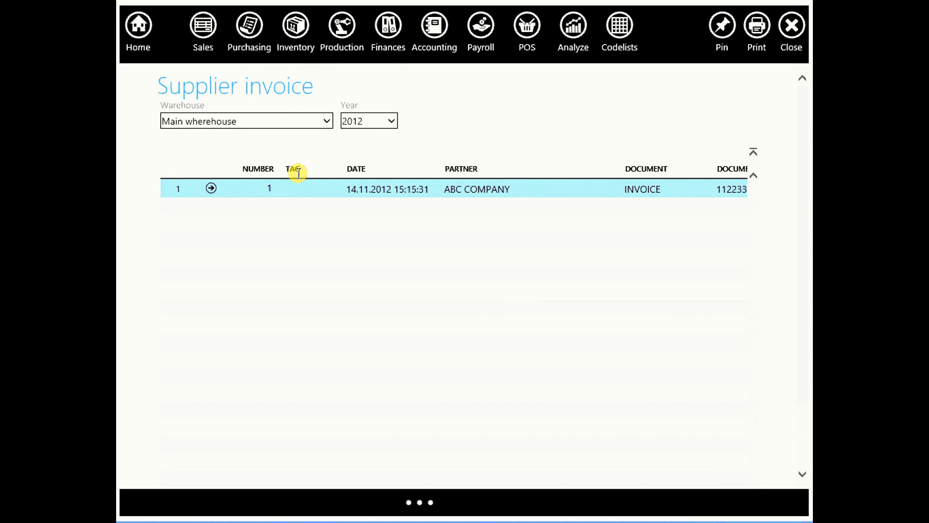
pyautogui.scroll(-2, 297, 178)
pyautogui.scroll(-1, 183, 454)
pyautogui.click(194, 474)
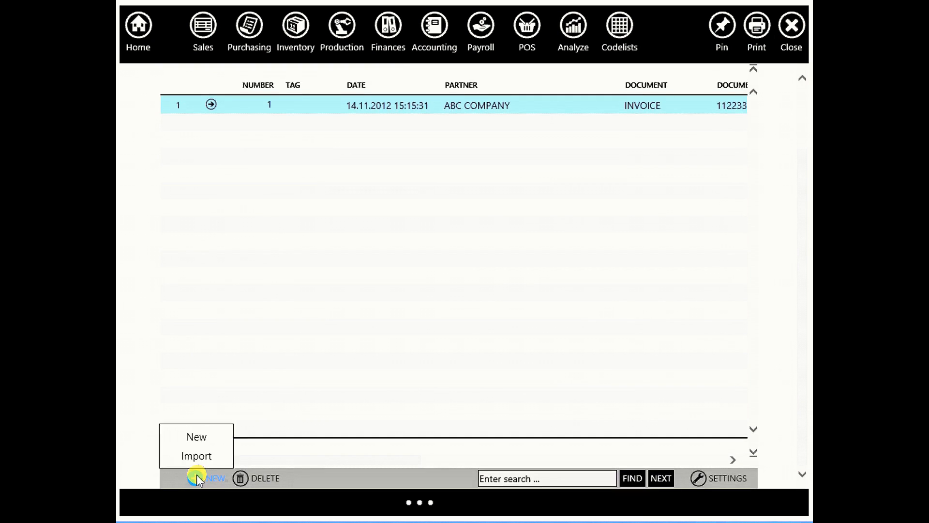
pyautogui.click(200, 437)
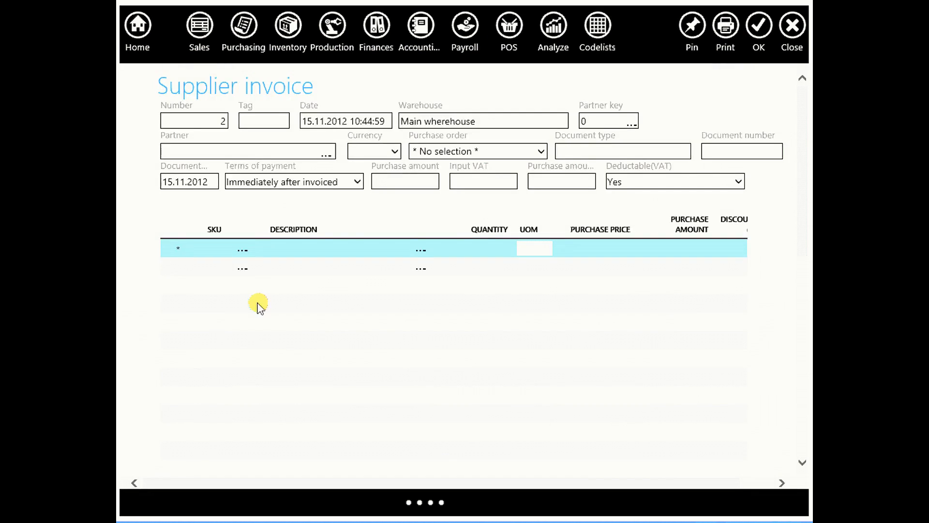
# - Fill in the supplier invoice header with partner ABB COMPANY, document type INVOICE and document number 123322
pyautogui.click(245, 153)
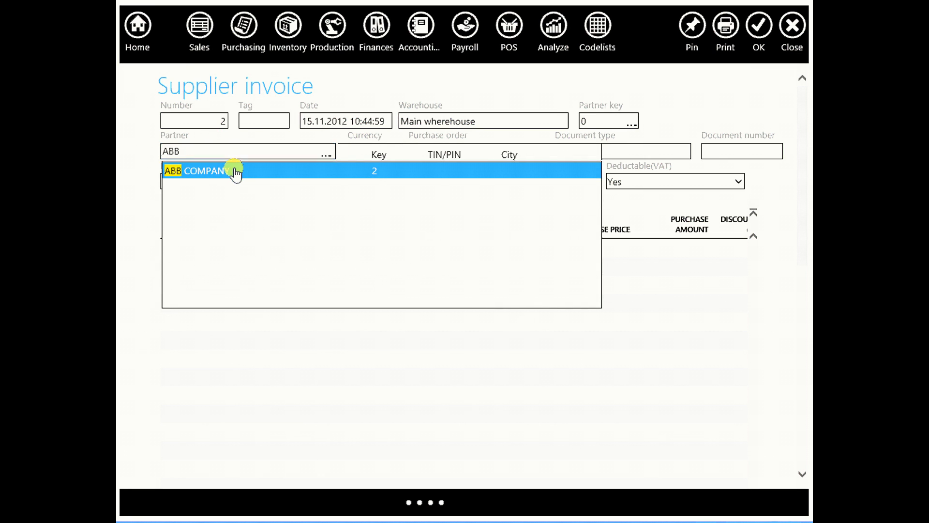
pyautogui.click(235, 172)
pyautogui.click(601, 148)
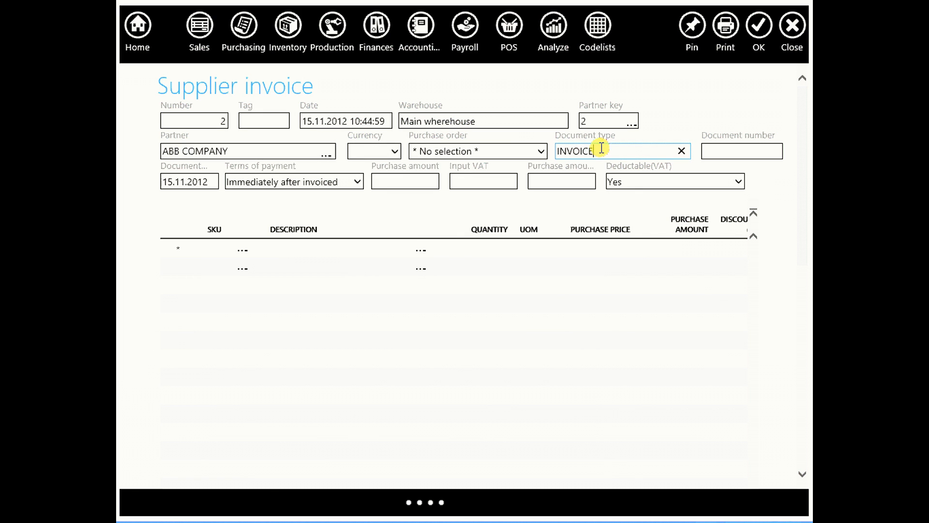
pyautogui.click(756, 151)
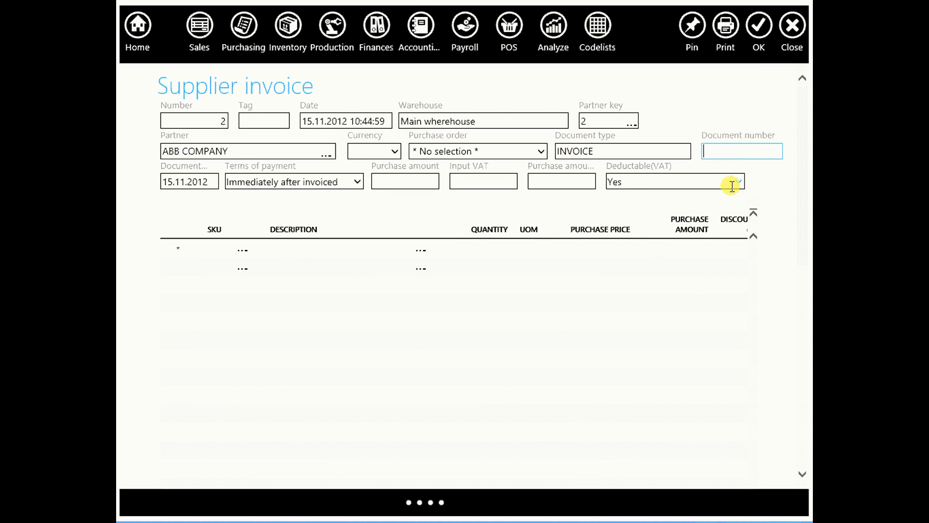
pyautogui.write('123322')
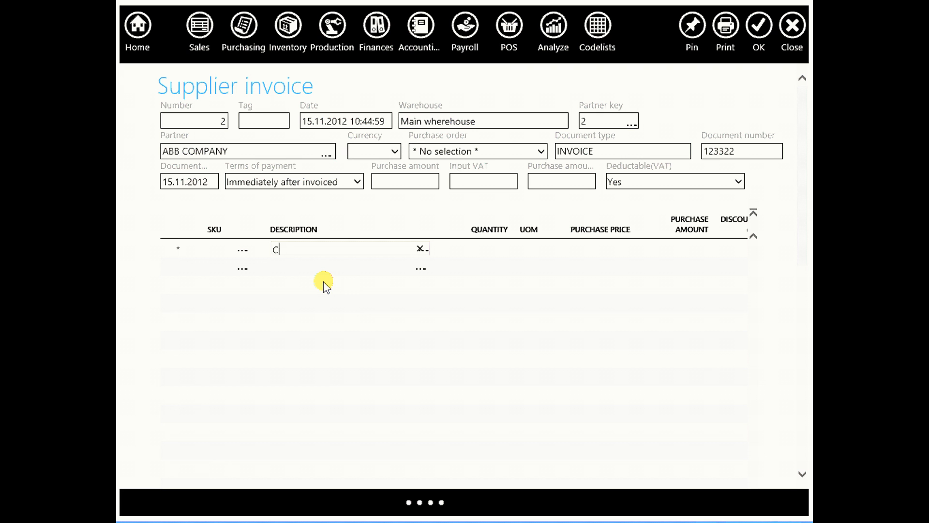
# - Complete the COFFEE invoice line with quantity 10 and purchase price 10, save the invoice, and review its amounts in the invoice list
pyautogui.click(490, 249)
pyautogui.write('10')
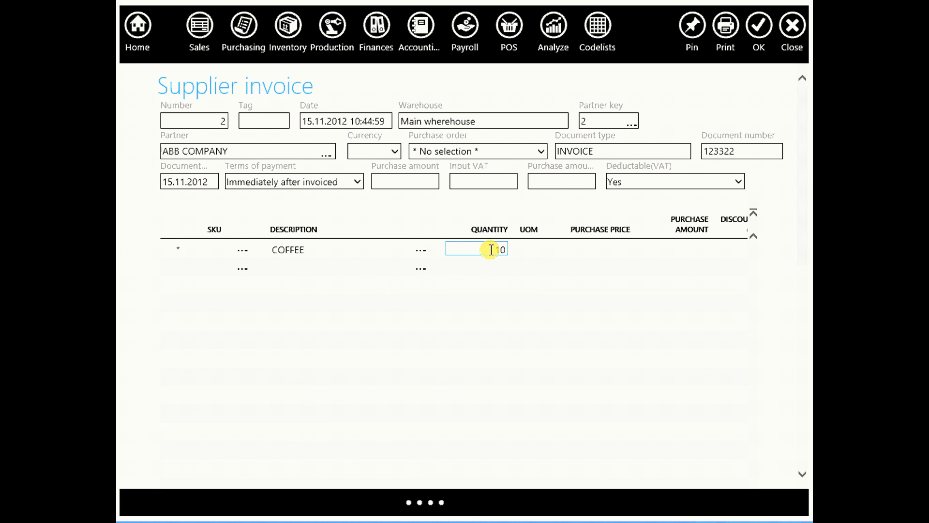
pyautogui.click(544, 254)
pyautogui.click(585, 251)
pyautogui.click(532, 251)
pyautogui.click(585, 252)
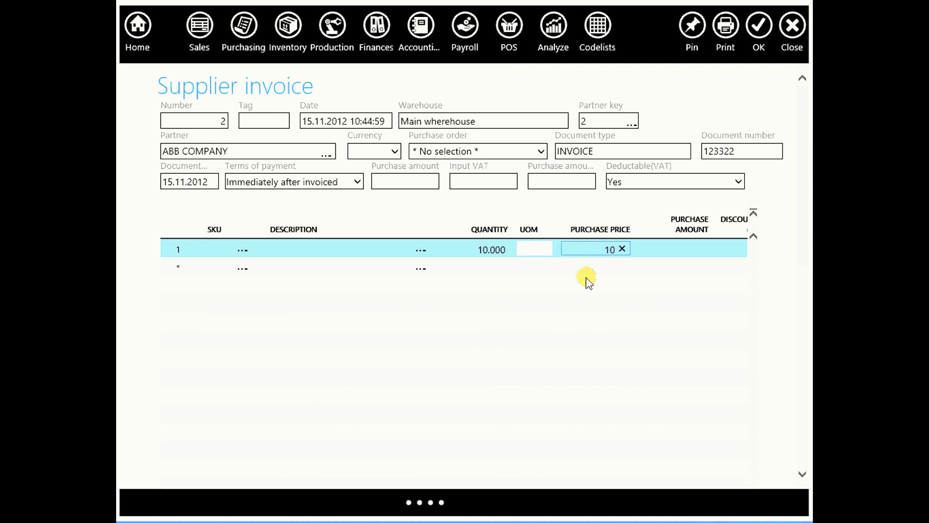
pyautogui.click(686, 250)
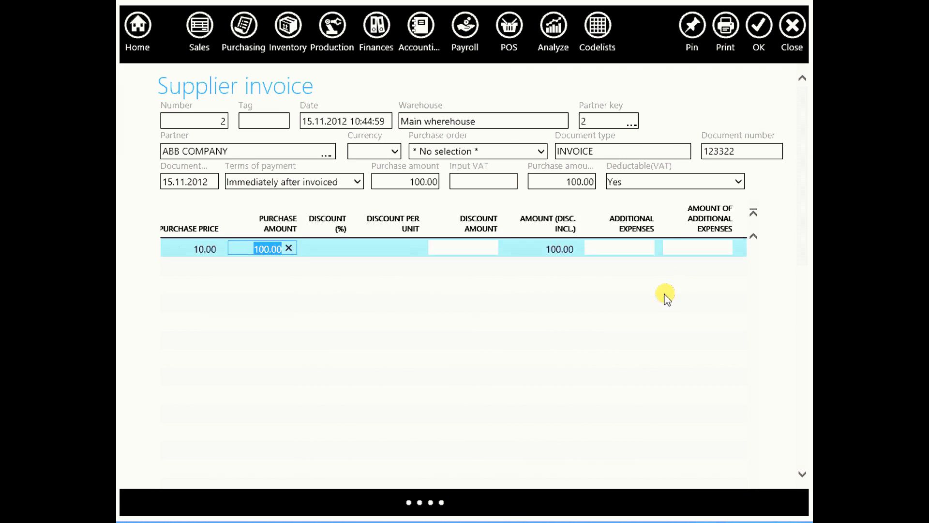
pyautogui.click(468, 270)
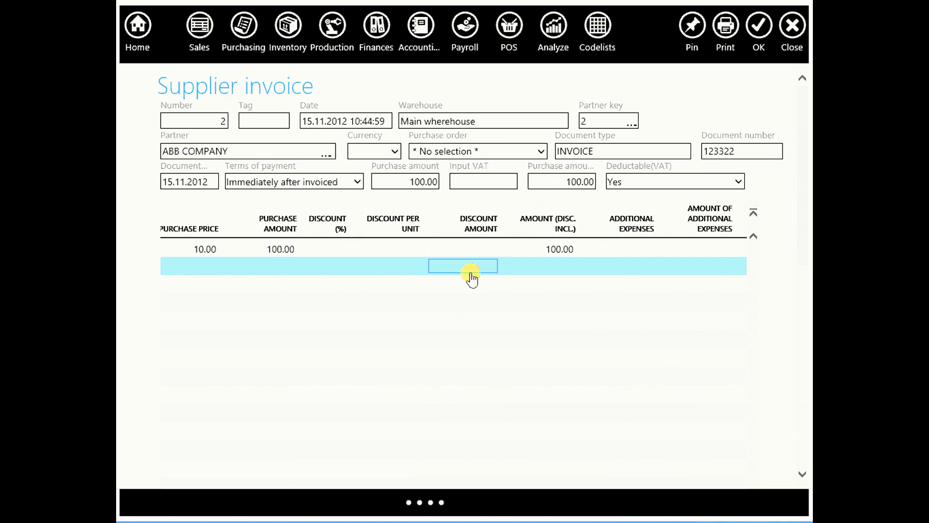
pyautogui.click(760, 27)
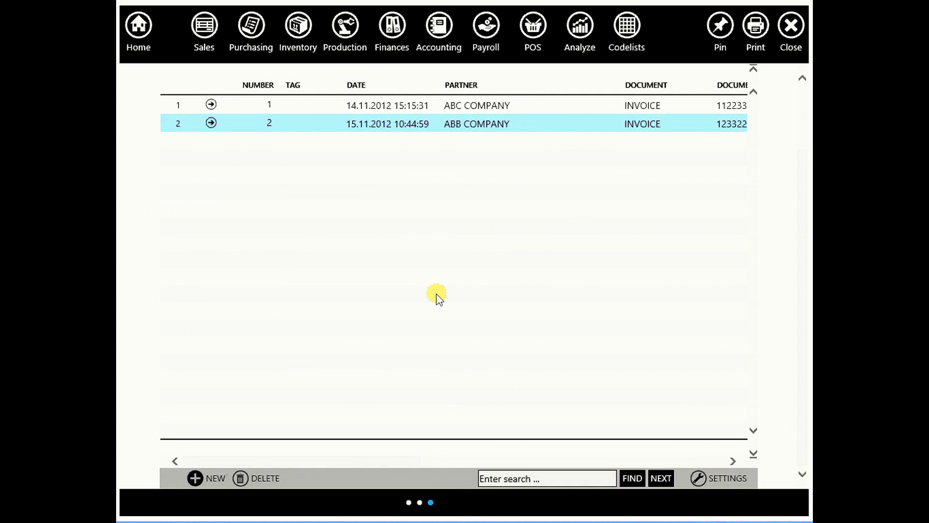
pyautogui.moveTo(332, 462); pyautogui.dragTo(632, 464)
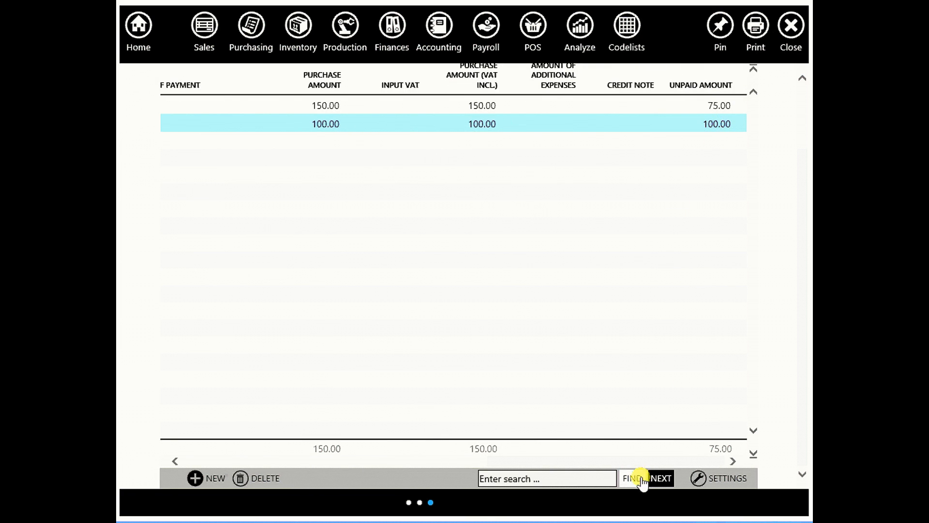
pyautogui.scroll(10, 689, 341)
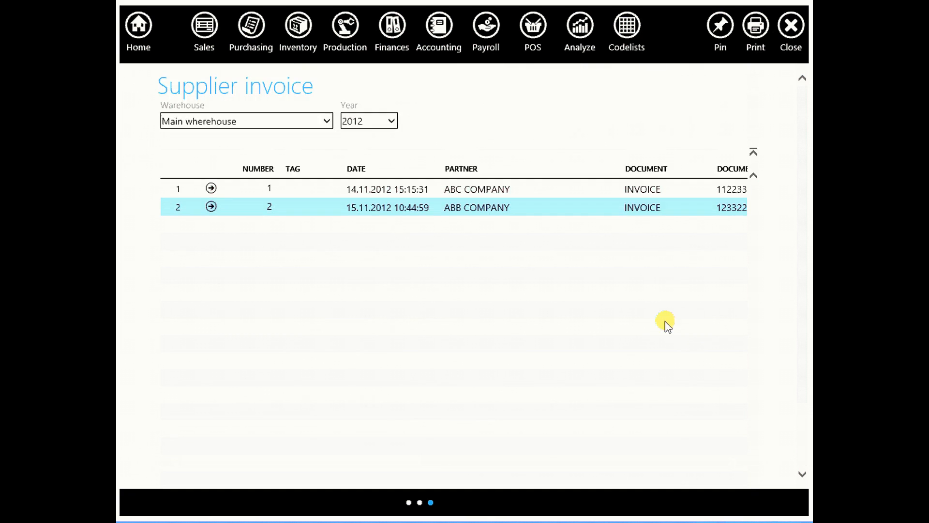
# - Open the payments list and check which current accounts are available for it
pyautogui.click(392, 24)
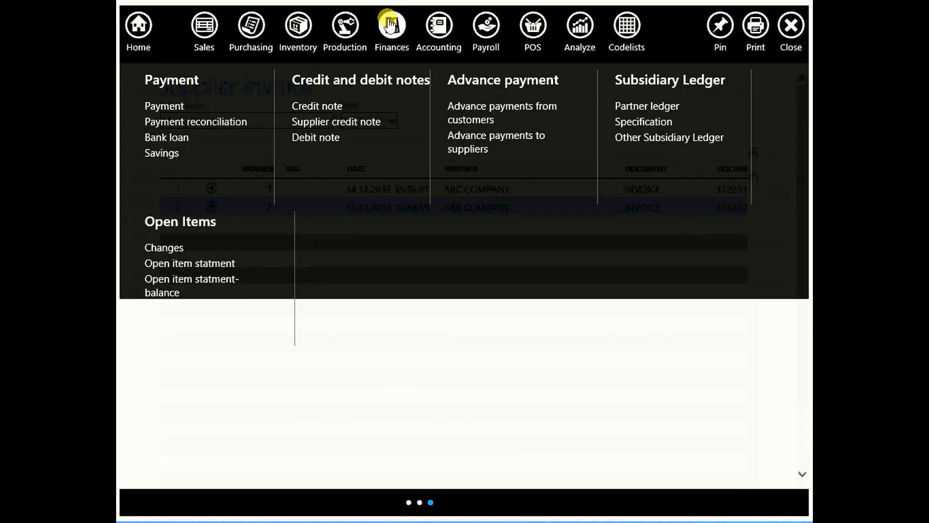
pyautogui.click(172, 106)
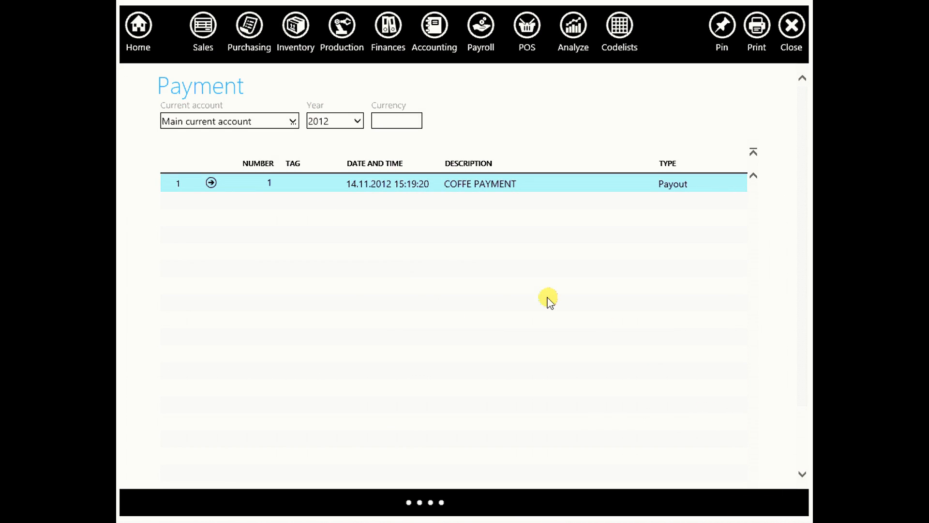
pyautogui.click(293, 121)
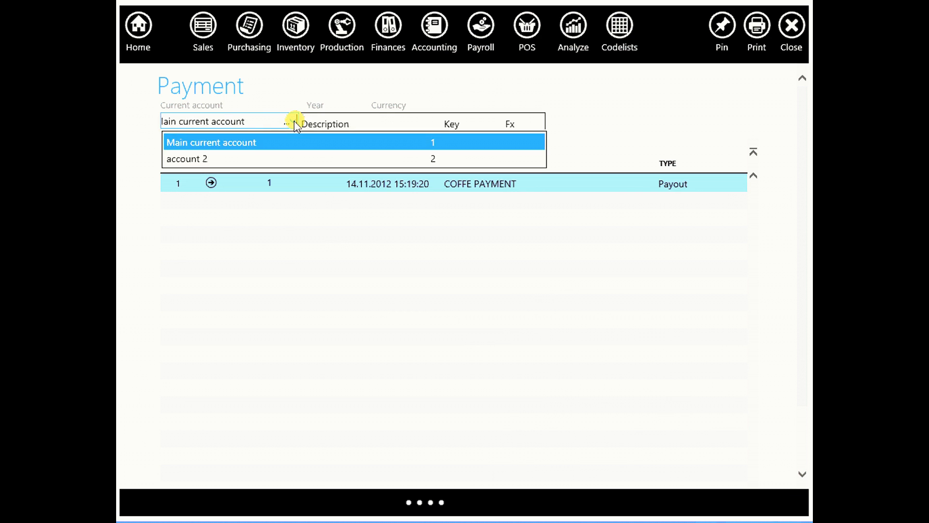
pyautogui.click(291, 124)
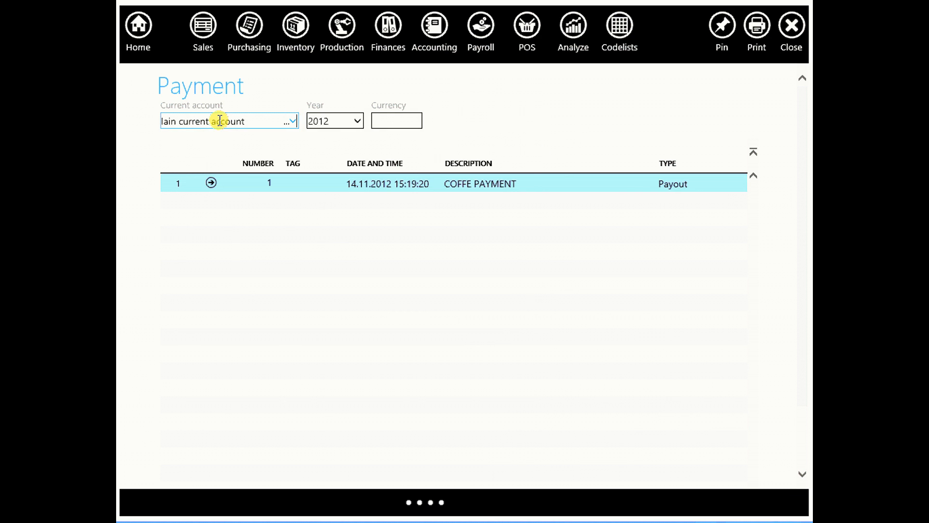
# - Add a bank current account described as ACCOUNT 3 to the subsidiary ledger codelist and confirm the entry
pyautogui.click(623, 30)
pyautogui.click(489, 139)
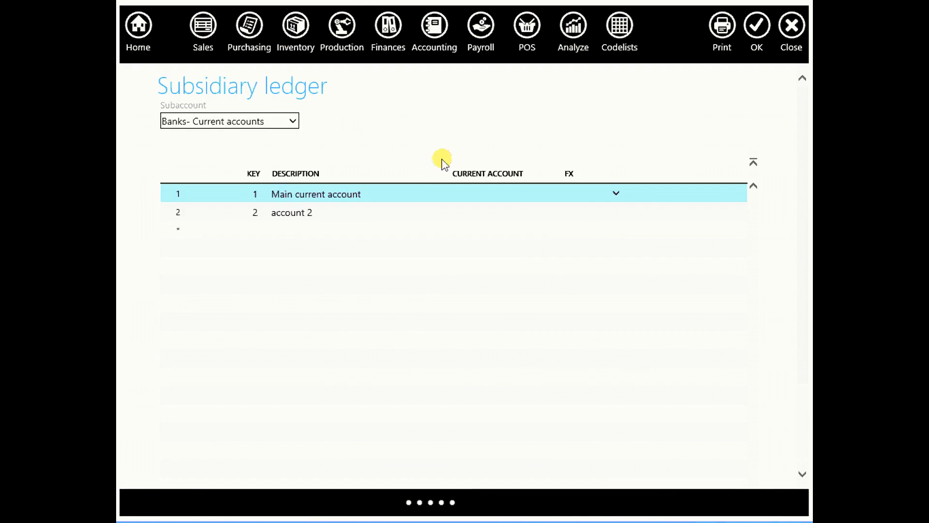
pyautogui.scroll(-5, 244, 269)
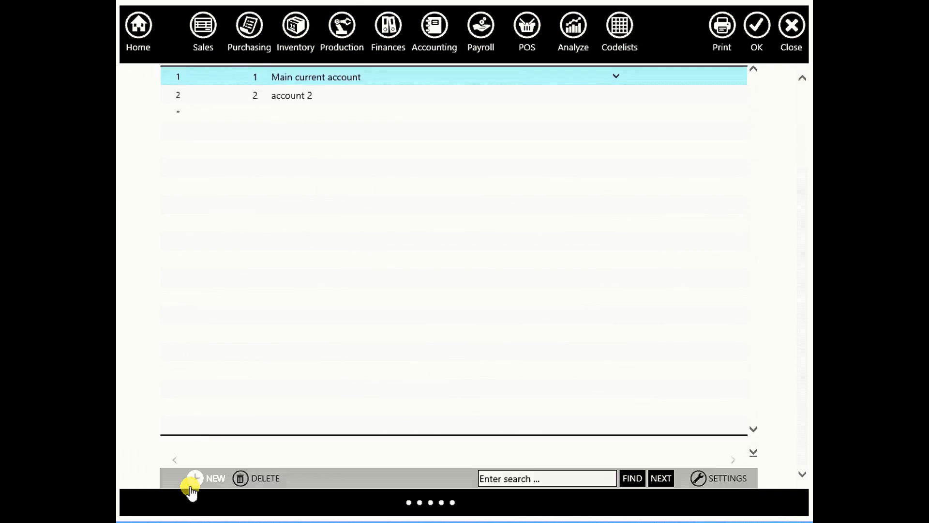
pyautogui.click(194, 478)
pyautogui.scroll(5, 252, 300)
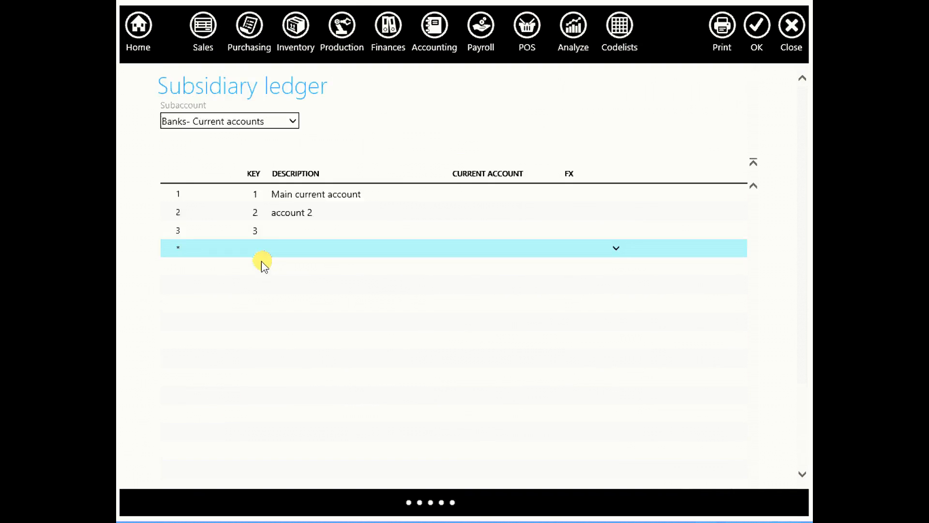
pyautogui.click(283, 230)
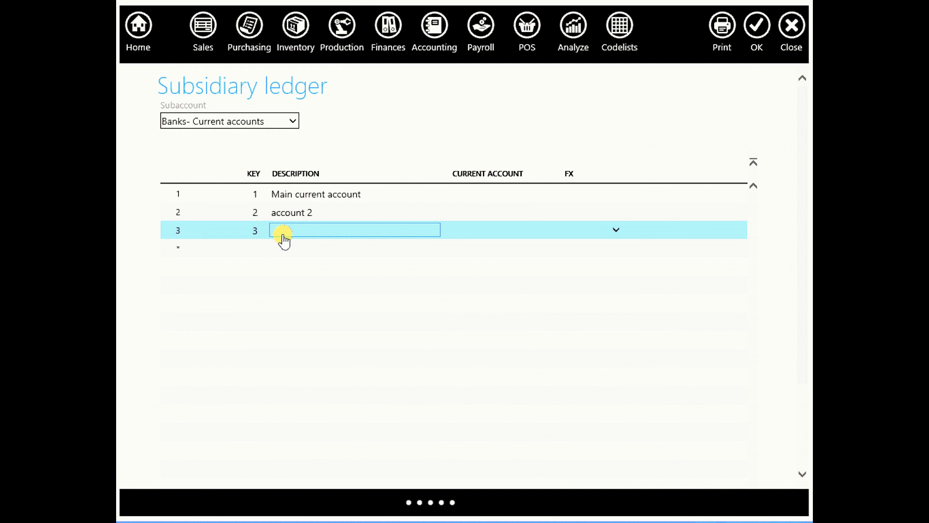
pyautogui.write('ACCOUNT')
pyautogui.scroll(-3, 697, 354)
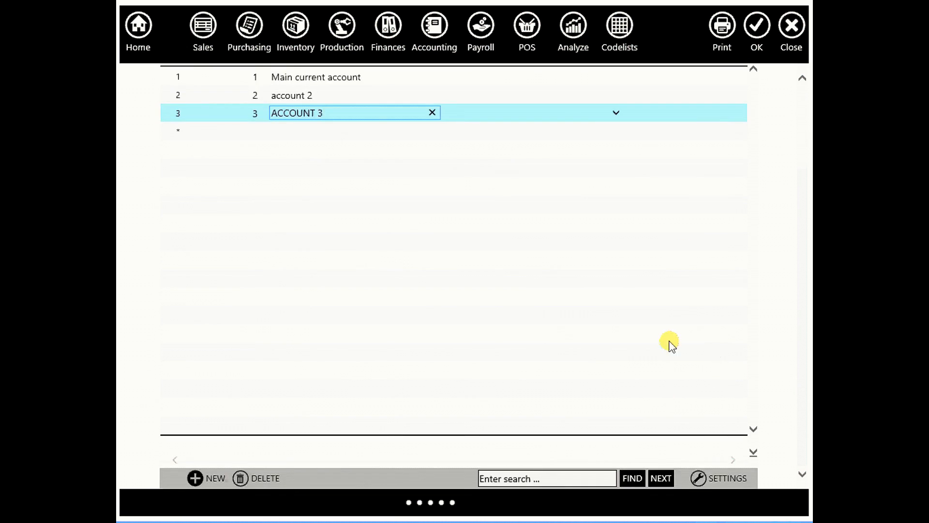
pyautogui.scroll(2, 664, 392)
pyautogui.click(757, 25)
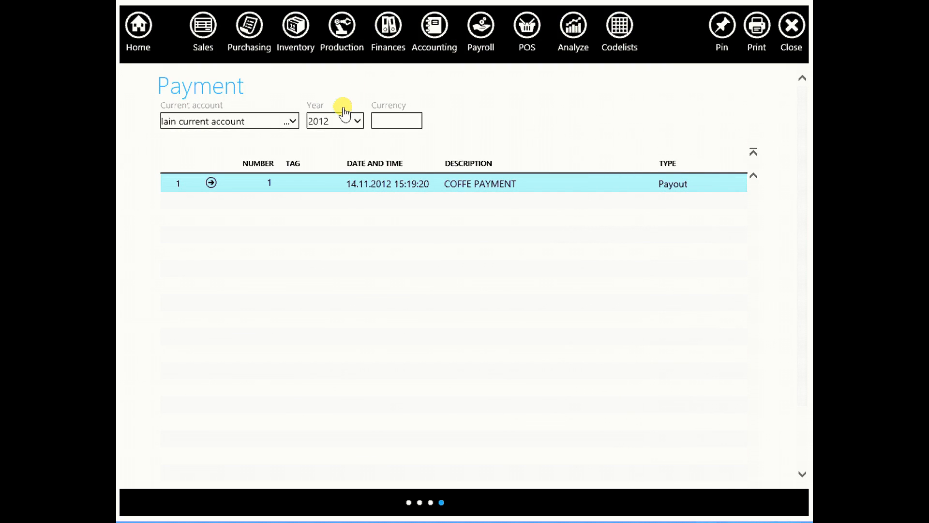
# - Switch the payments list to current account ACCOUNT 3 and start a new payout
pyautogui.click(292, 121)
pyautogui.click(293, 122)
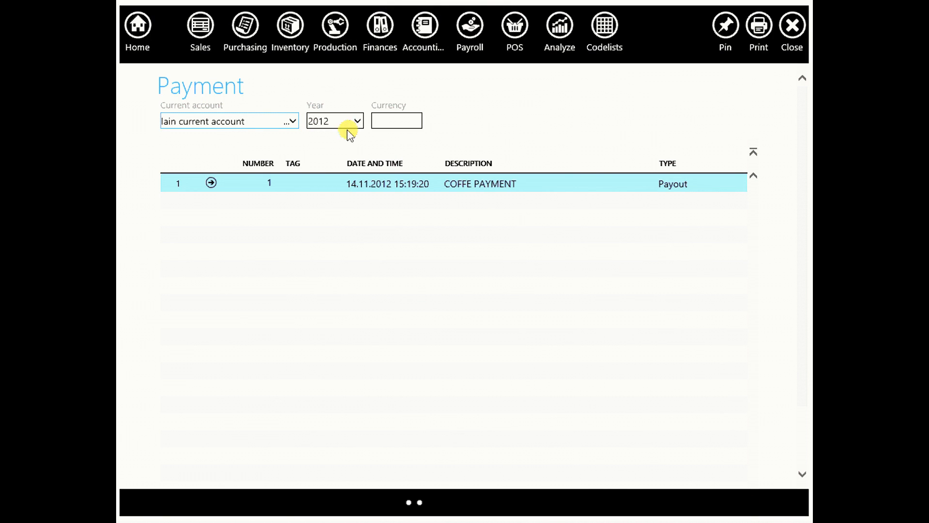
pyautogui.click(295, 122)
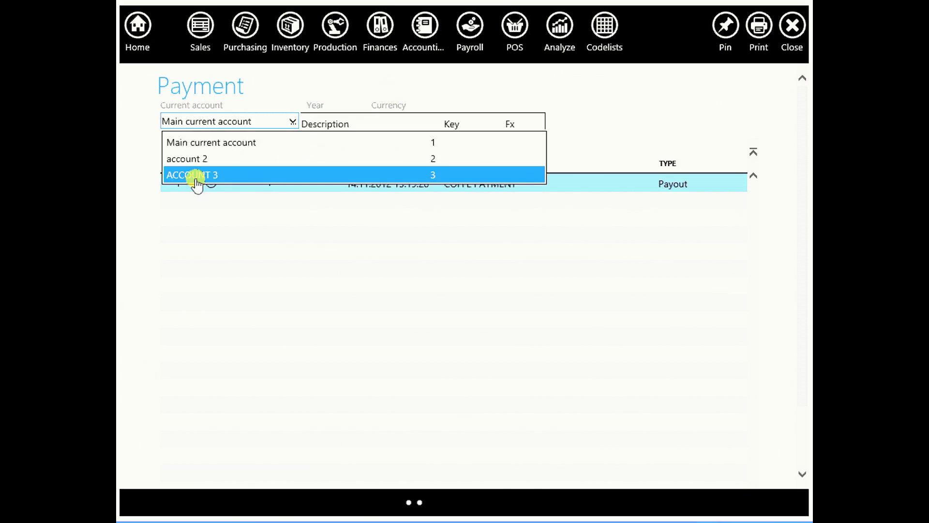
pyautogui.click(194, 175)
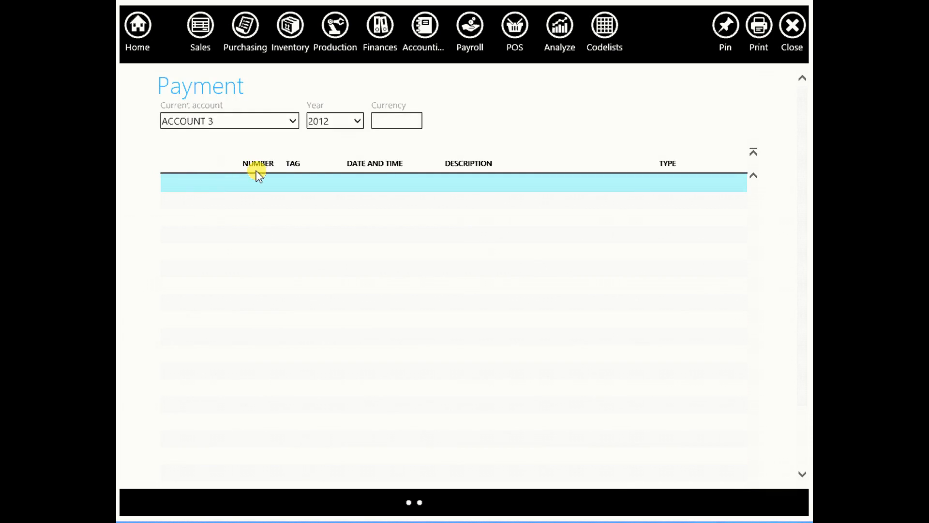
pyautogui.scroll(-3, 257, 176)
pyautogui.click(202, 479)
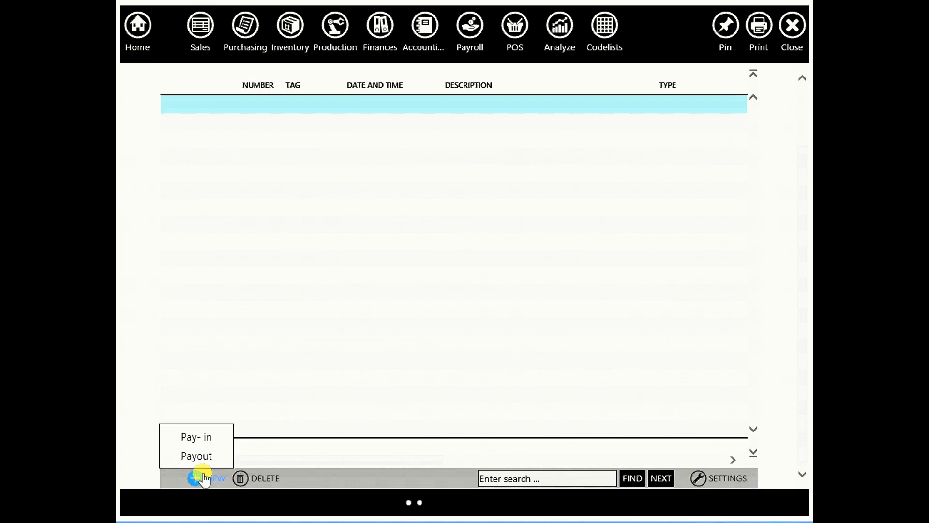
pyautogui.click(200, 454)
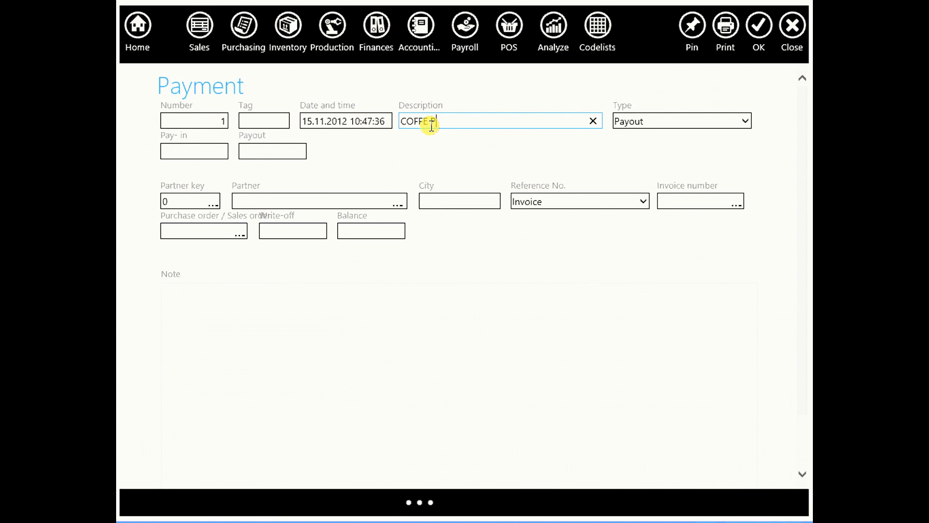
# - Describe the payout as COFFEE PAYMENT, set its amount to 100 and choose ABB COMPANY as the partner
pyautogui.write('COFFEE PAYMENT')
pyautogui.click(290, 150)
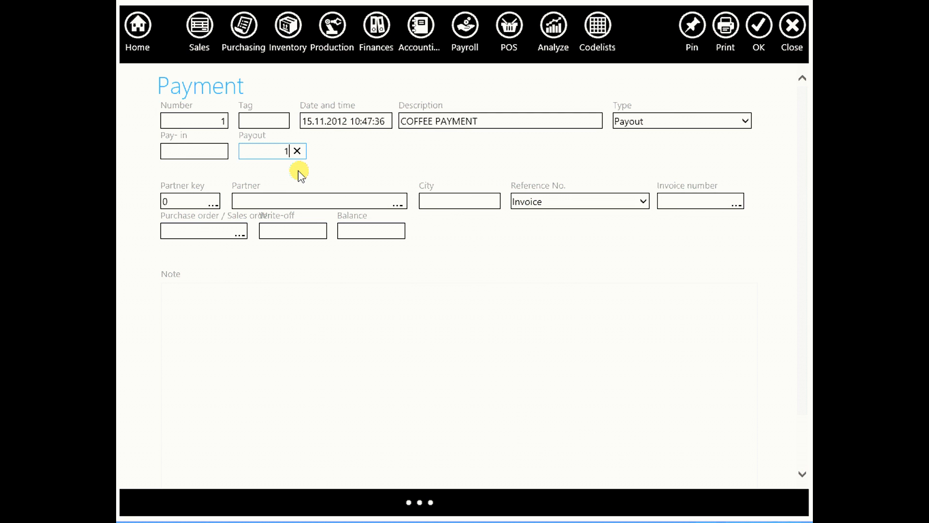
pyautogui.click(310, 202)
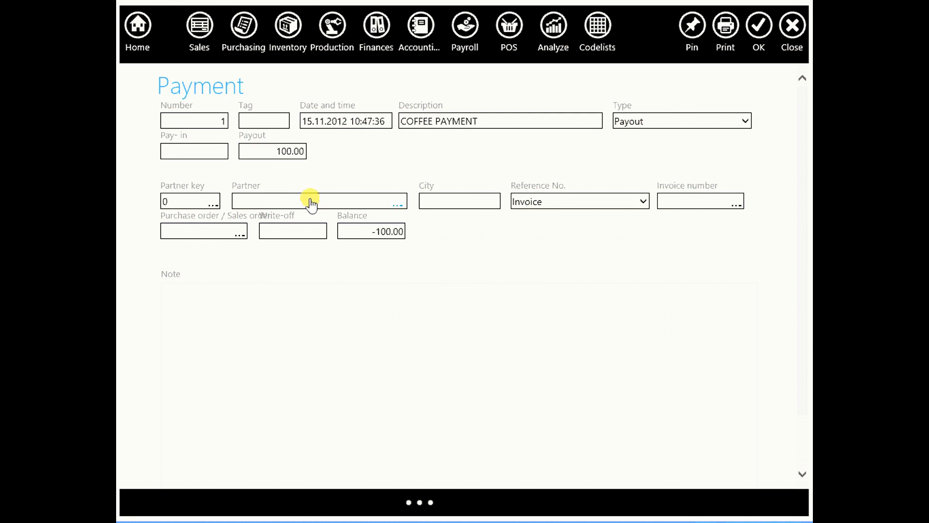
pyautogui.write('ABB')
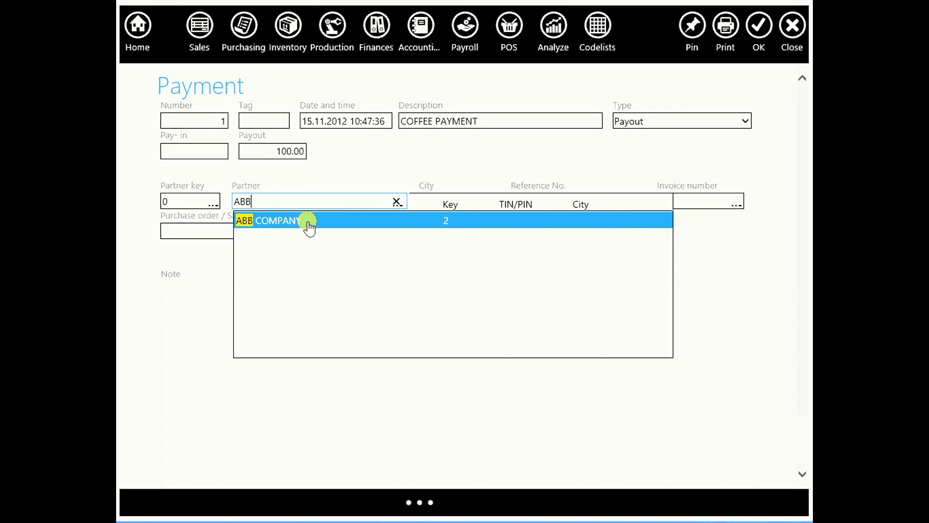
pyautogui.click(309, 222)
# - Link the payout to invoice number 123322 and save the payment
pyautogui.click(670, 207)
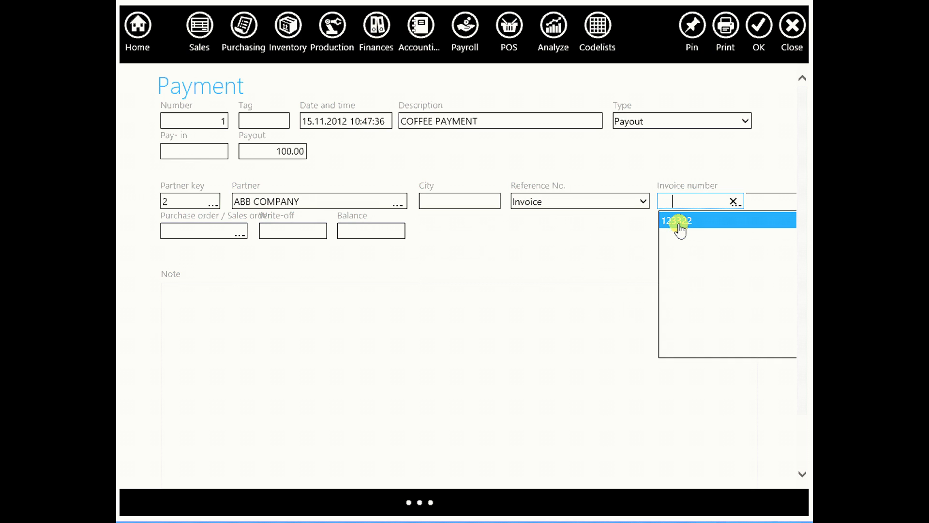
pyautogui.click(680, 231)
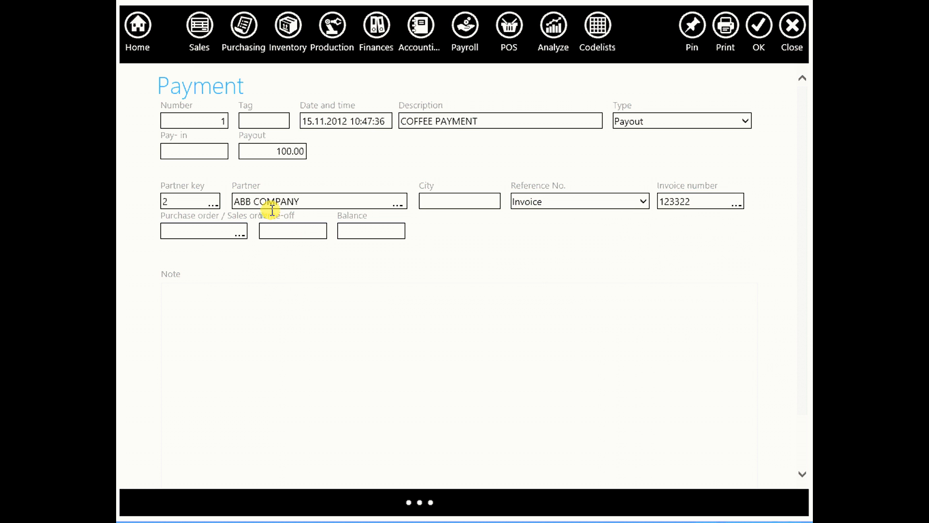
pyautogui.click(298, 344)
pyautogui.click(759, 30)
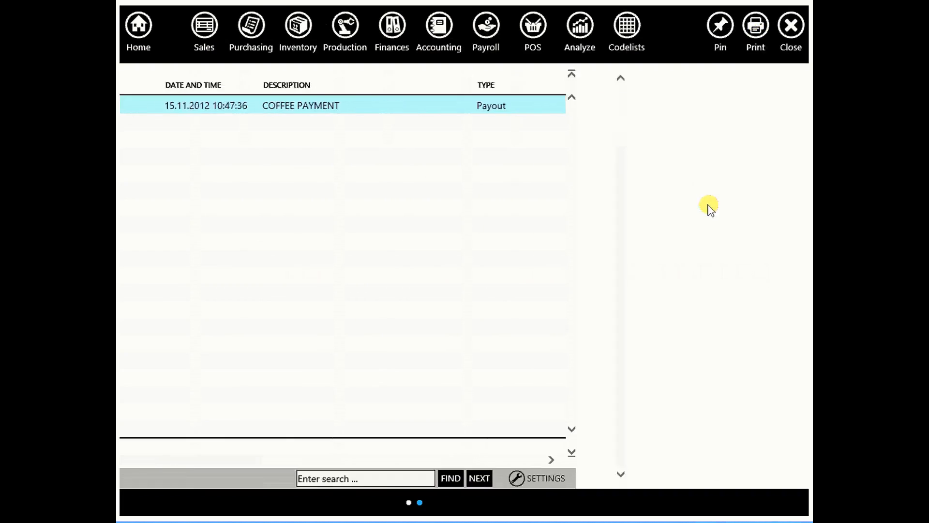
# - Open the supplier invoices and check the unpaid amount of the ABB COMPANY invoice
pyautogui.click(251, 26)
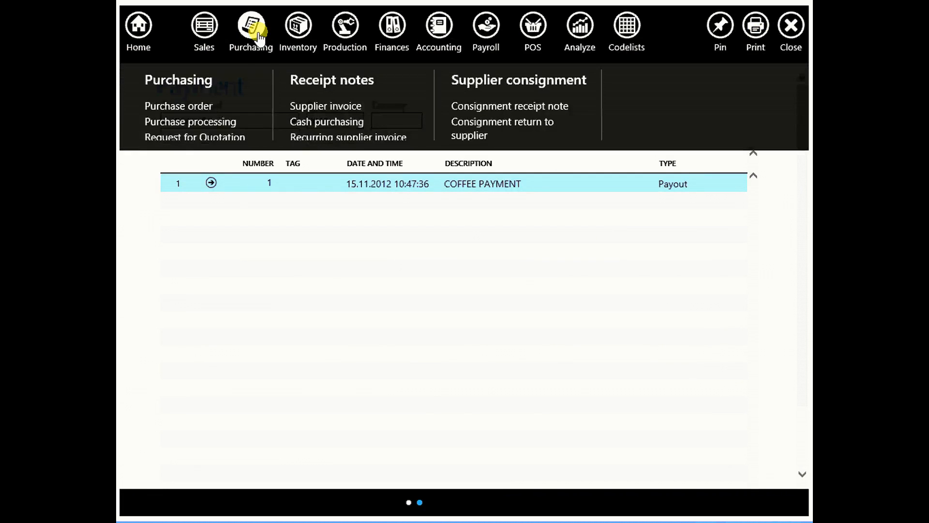
pyautogui.click(298, 106)
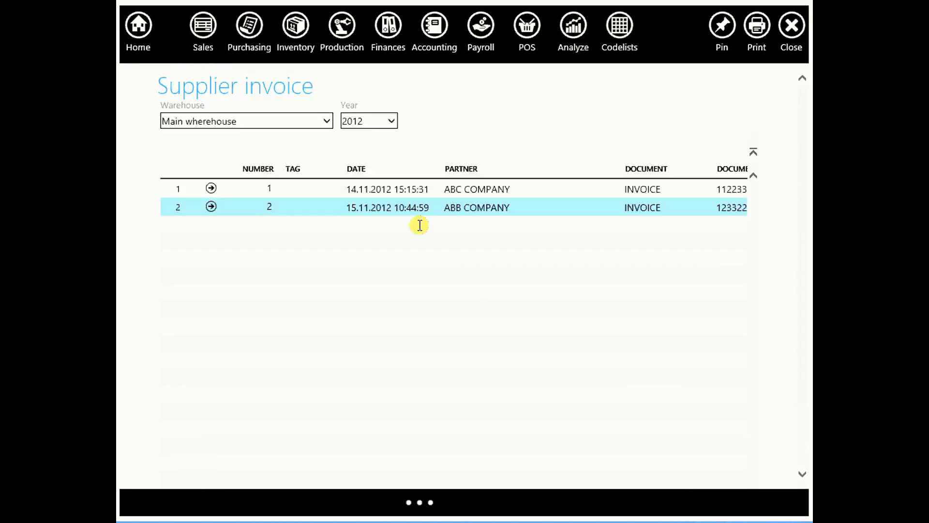
pyautogui.scroll(-3, 437, 435)
pyautogui.moveTo(393, 463); pyautogui.dragTo(755, 467)
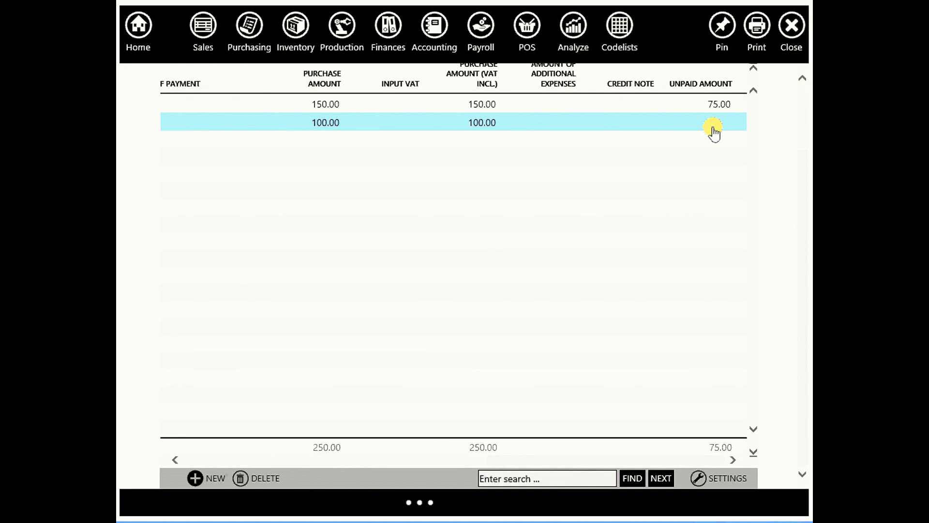
pyautogui.moveTo(580, 460); pyautogui.dragTo(265, 462)
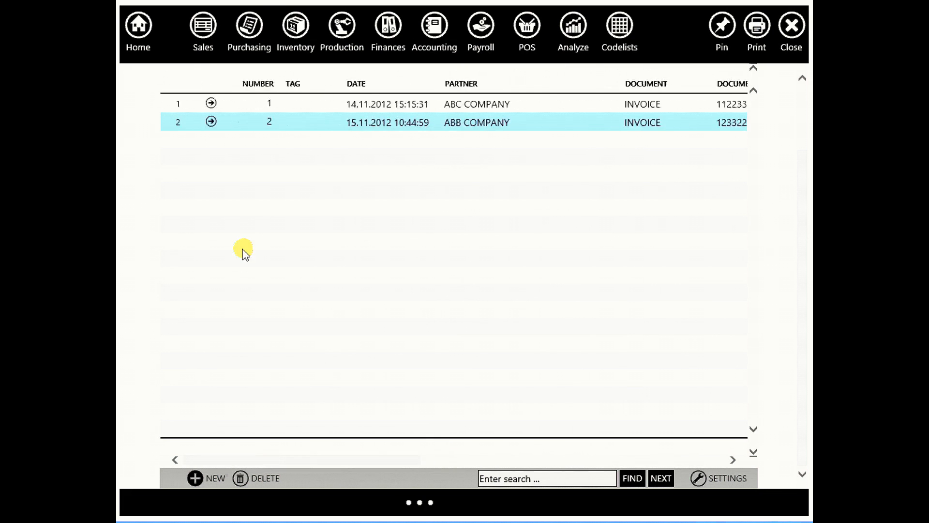
# - Reopen the COFFEE PAYMENT payout of ACCOUNT 3, change its payout amount to 50 and save it
pyautogui.scroll(3, 240, 241)
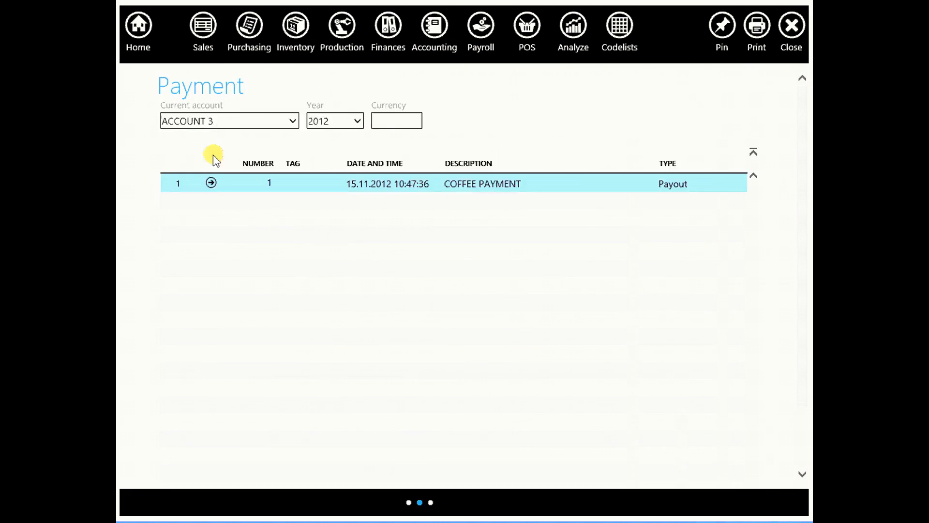
pyautogui.scroll(-2, 312, 228)
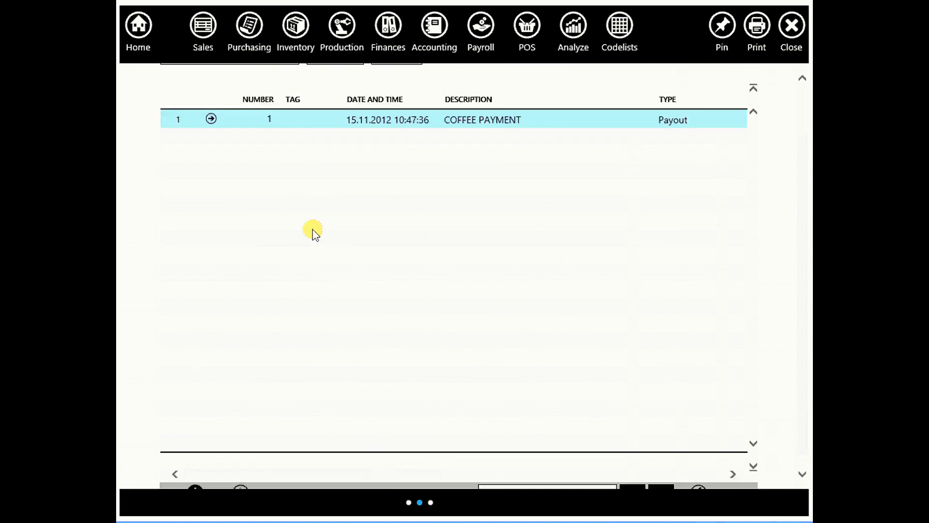
pyautogui.scroll(2, 252, 198)
pyautogui.click(211, 184)
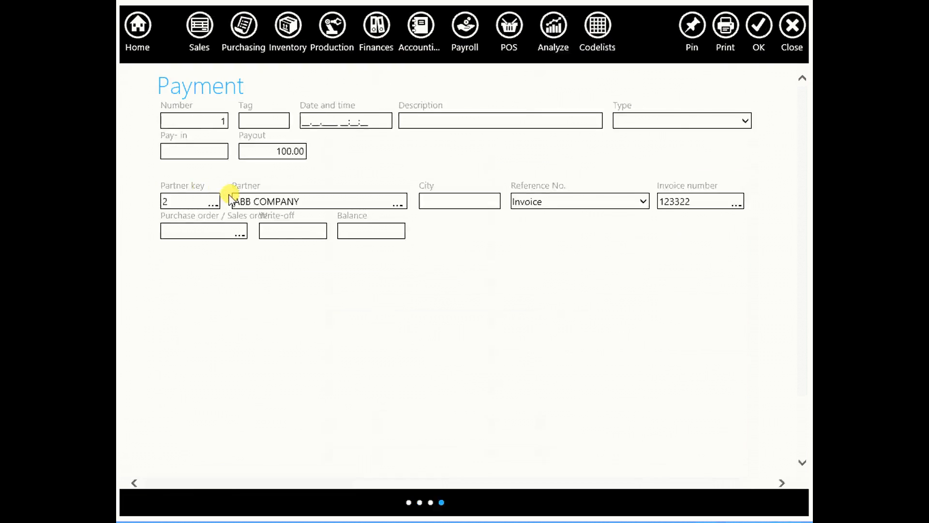
pyautogui.click(261, 151)
pyautogui.write('50')
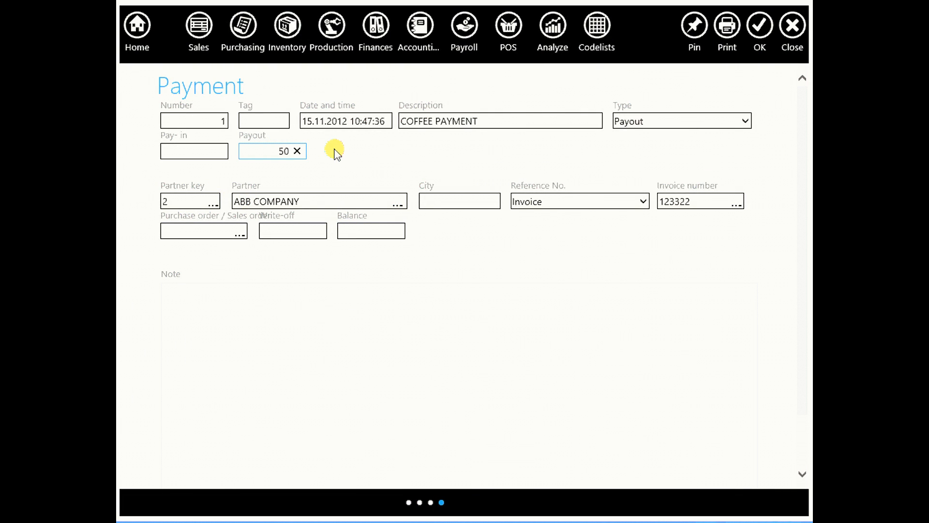
pyautogui.click(758, 25)
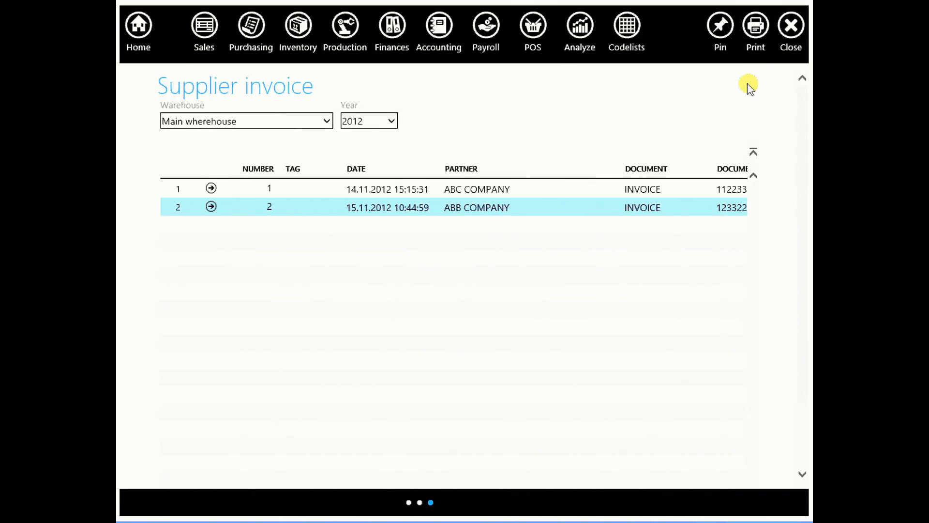
# - Close the open lists, reopen the supplier invoices and recheck the unpaid amount of the ABB COMPANY invoice
pyautogui.click(796, 24)
pyautogui.click(796, 24)
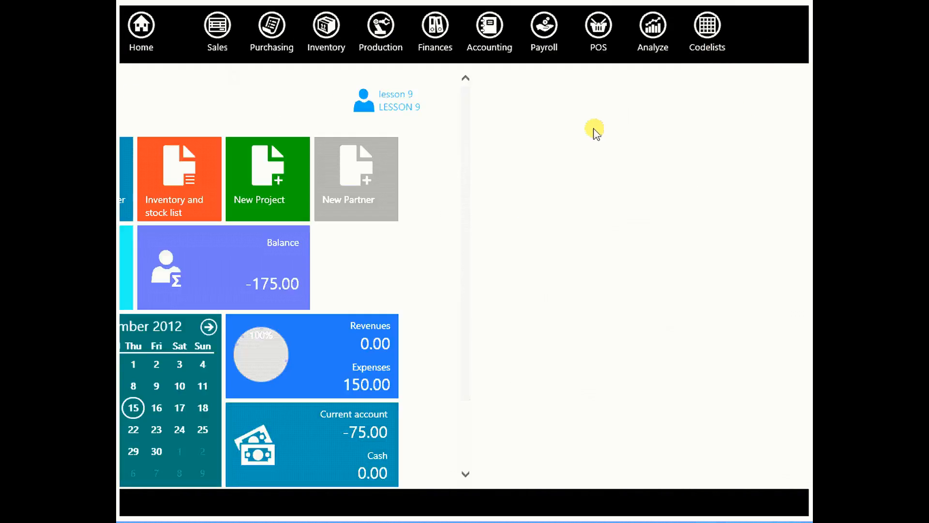
pyautogui.click(270, 25)
pyautogui.click(309, 105)
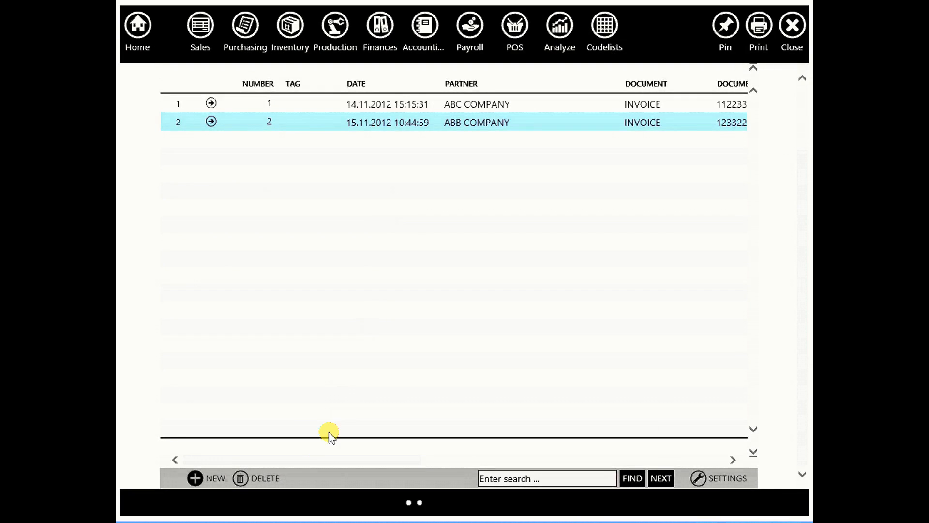
pyautogui.moveTo(324, 460); pyautogui.dragTo(634, 459)
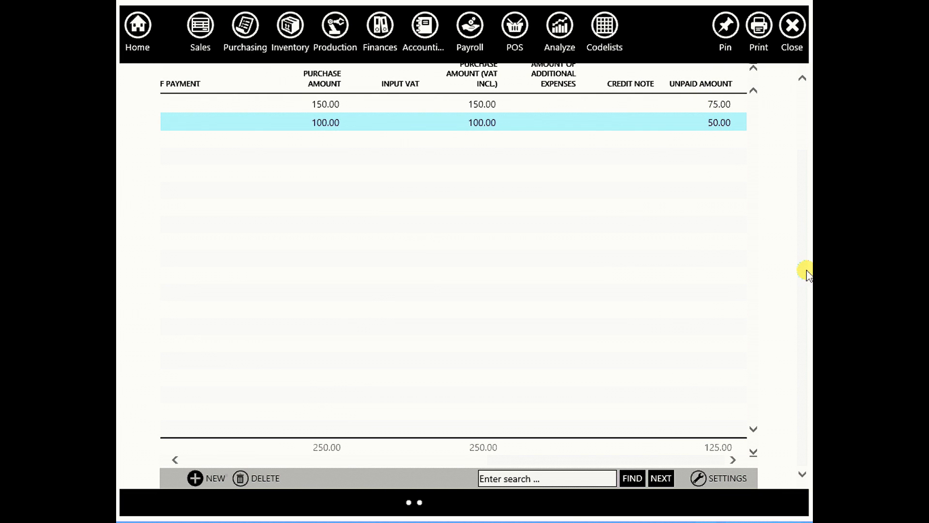
# - Open the partner ledger report and review the invoice and payout balances of ABC COMPANY and ABB COMPANY
pyautogui.moveTo(806, 275); pyautogui.dragTo(797, 175)
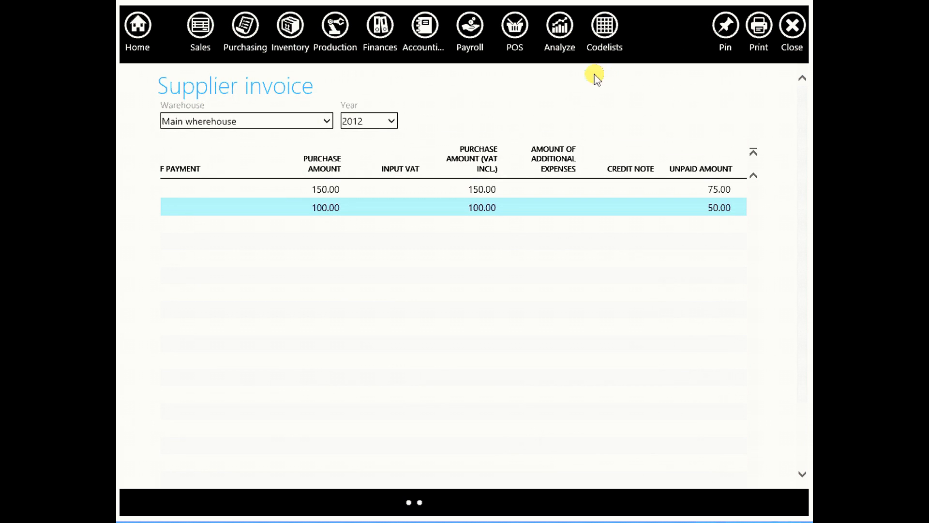
pyautogui.click(381, 26)
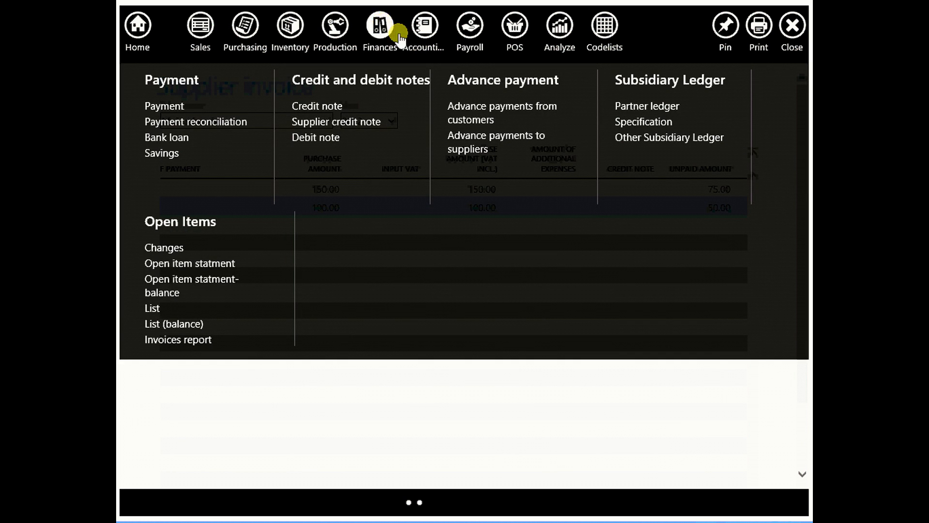
pyautogui.click(637, 107)
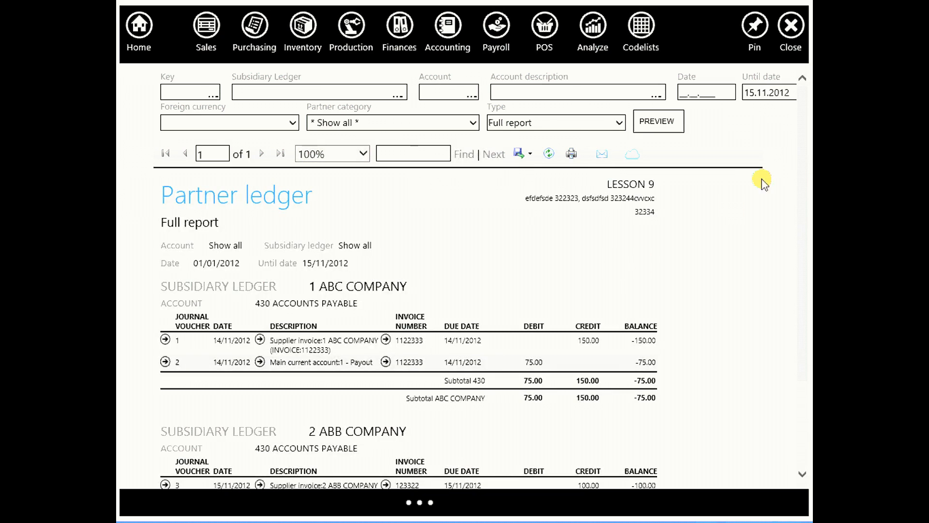
pyautogui.moveTo(803, 129); pyautogui.dragTo(797, 238)
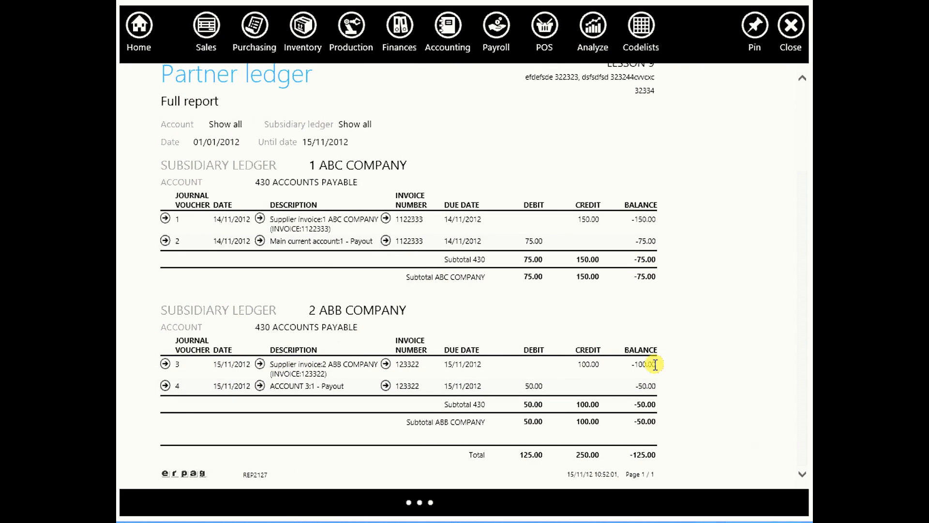
pyautogui.scroll(3, 633, 392)
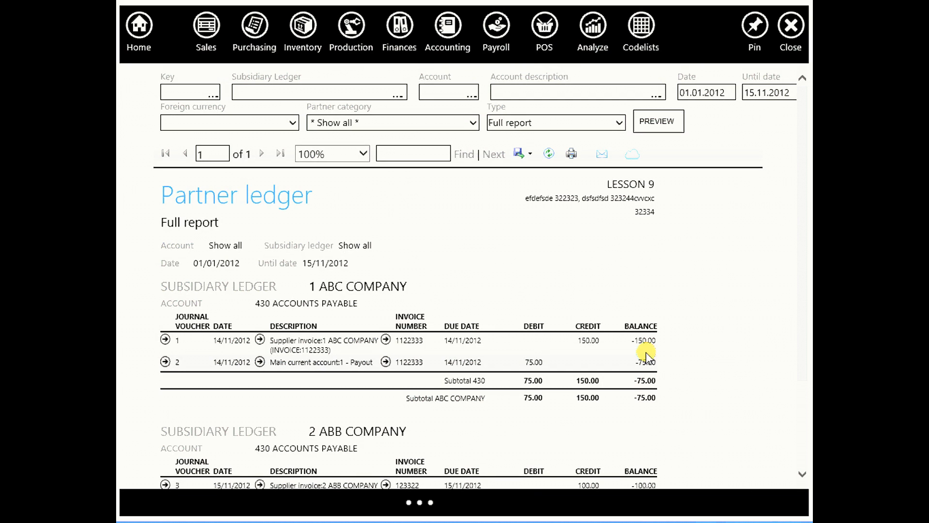
# - Open the open item statement and examine the invoice balances on the ABC COMPANY and ABB COMPANY pages
pyautogui.click(401, 29)
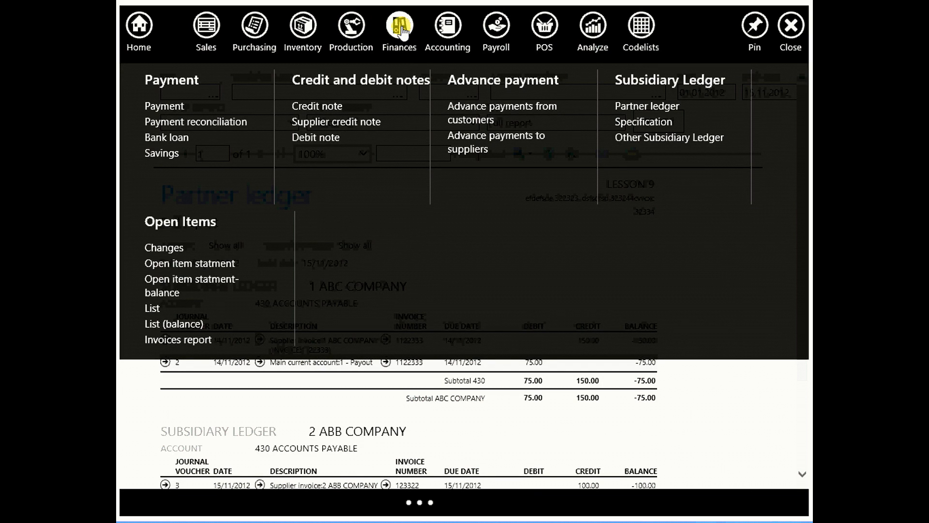
pyautogui.click(221, 263)
pyautogui.scroll(-1, 649, 257)
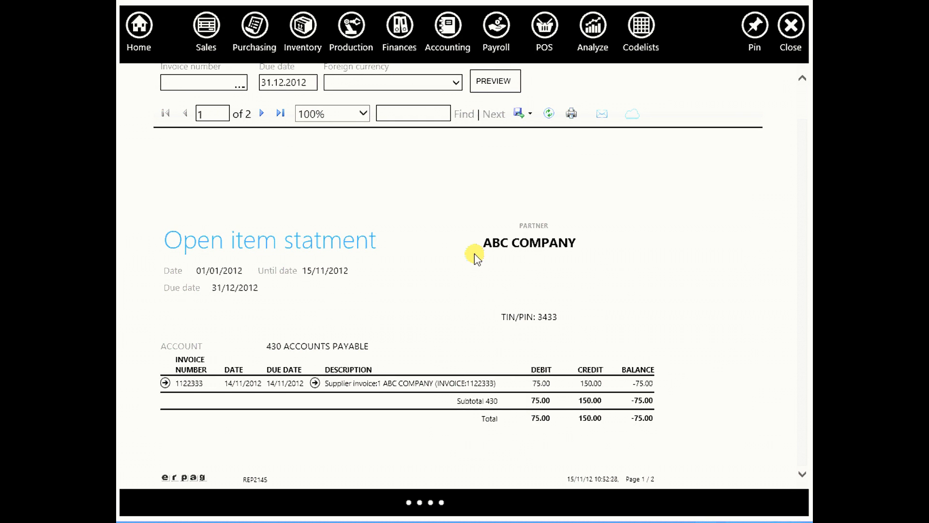
pyautogui.scroll(1, 645, 218)
pyautogui.scroll(-1, 645, 220)
pyautogui.click(261, 114)
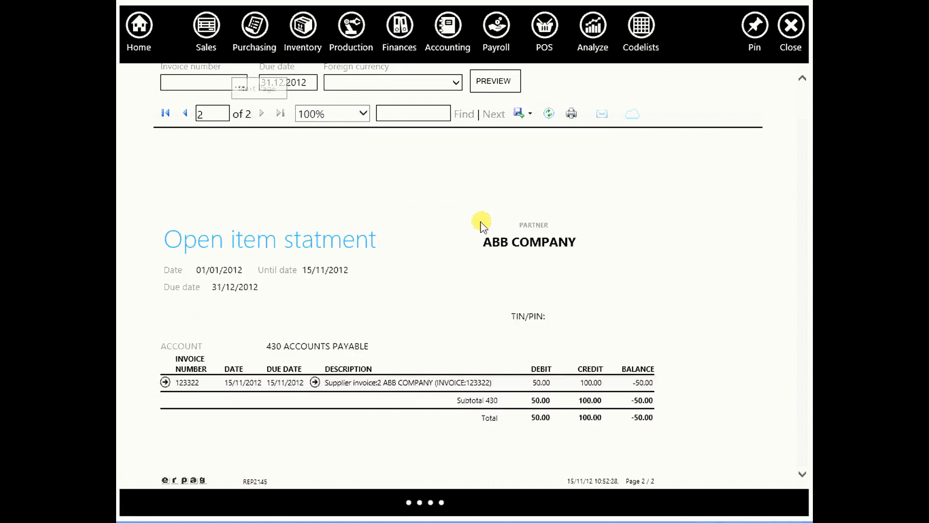
pyautogui.moveTo(485, 240); pyautogui.dragTo(552, 263)
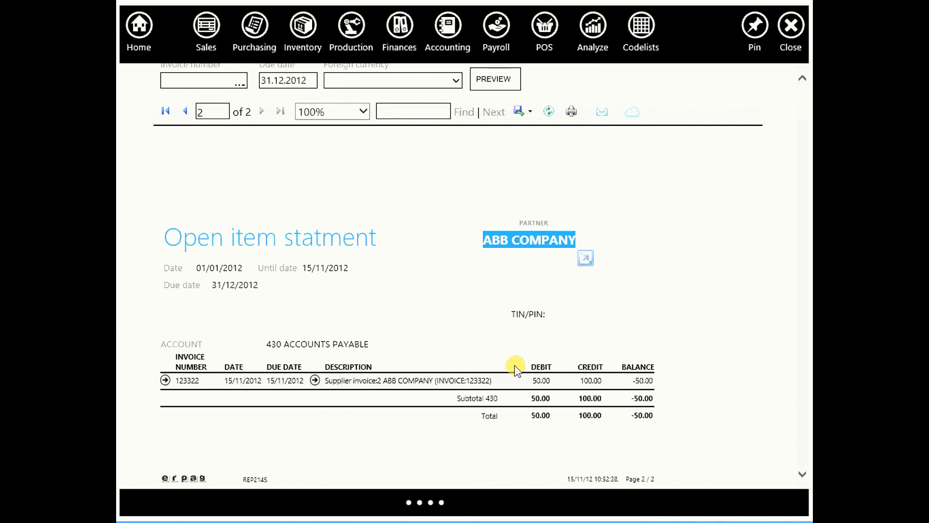
pyautogui.doubleClick(635, 380)
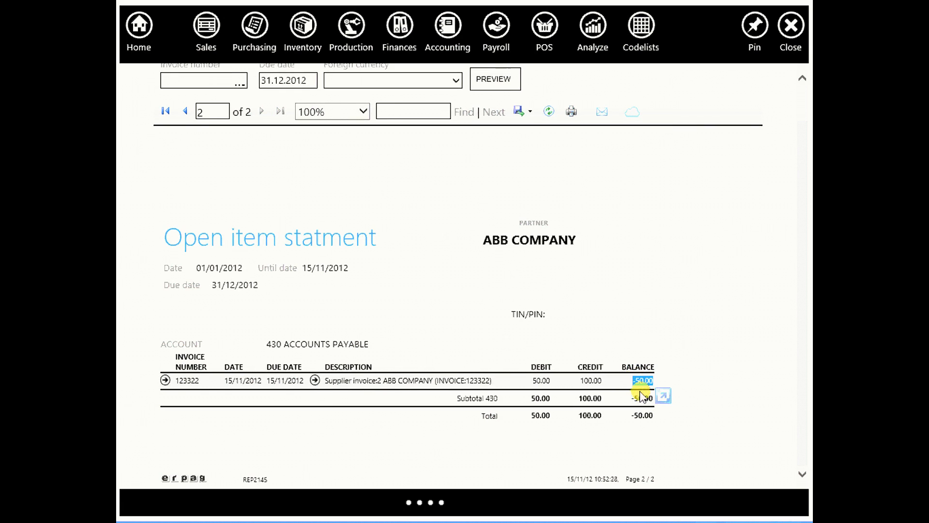
pyautogui.scroll(1, 625, 323)
pyautogui.click(630, 328)
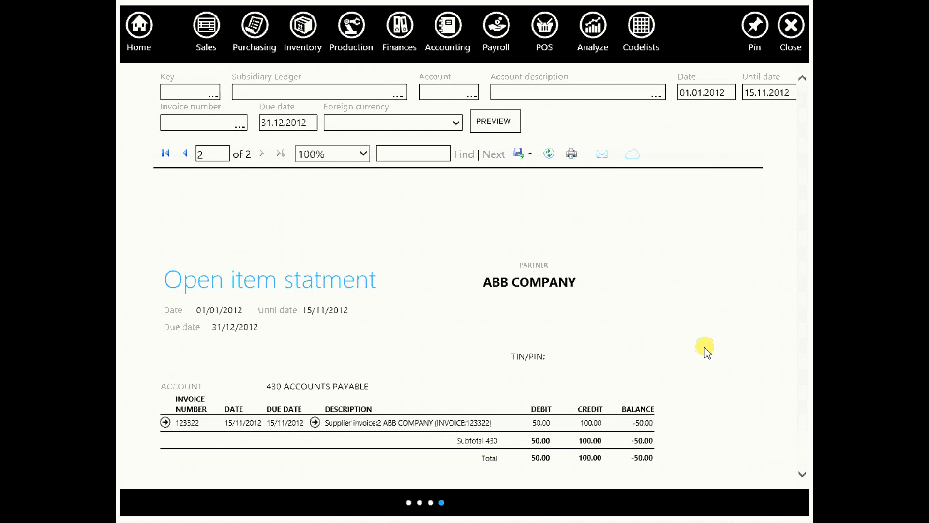
# - Add a new entry to the terms of payment list with the description NET 40/30 DAYS
pyautogui.click(644, 33)
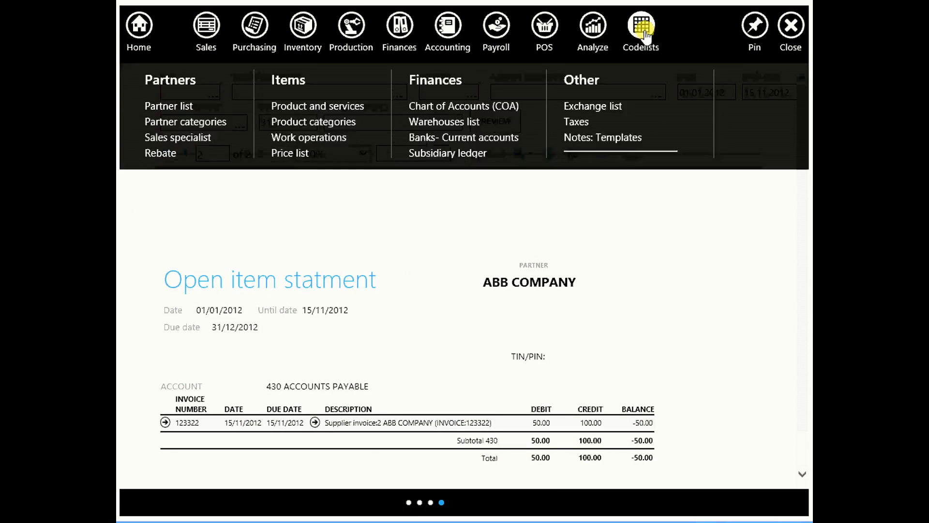
pyautogui.click(198, 167)
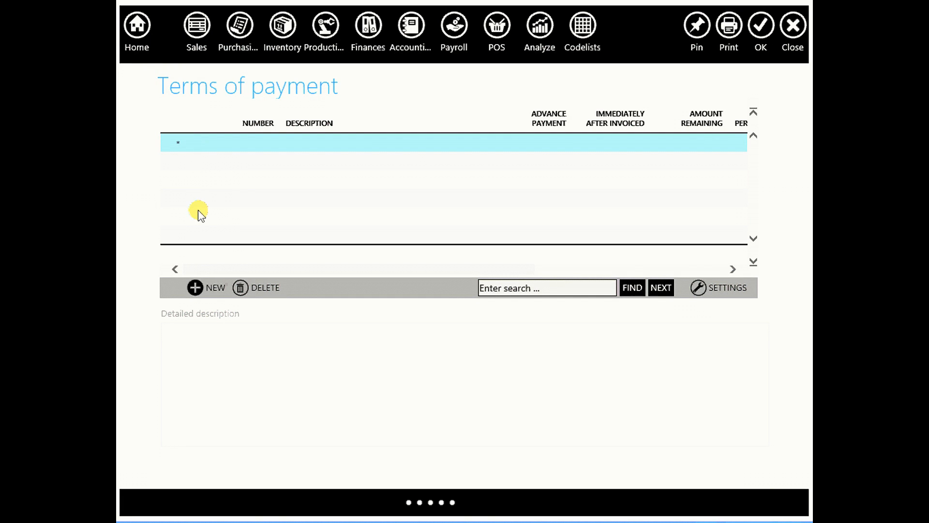
pyautogui.click(198, 289)
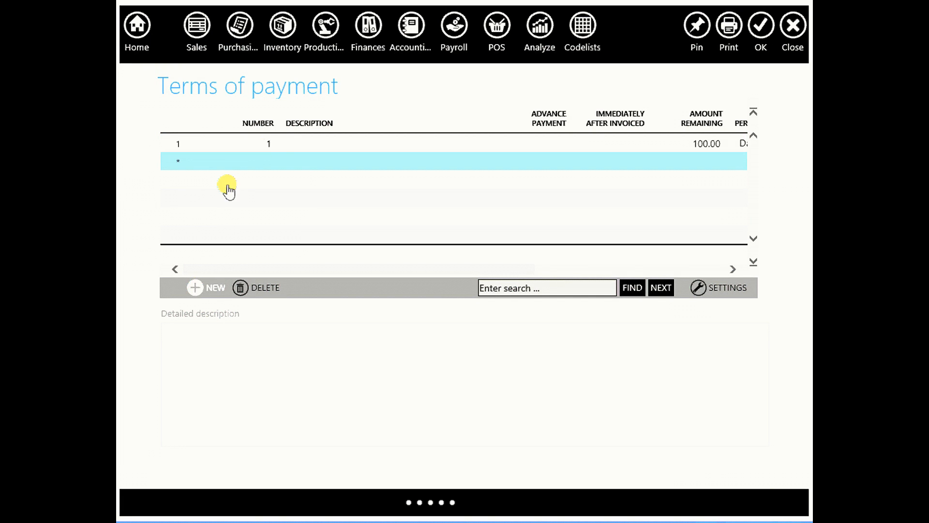
pyautogui.click(300, 143)
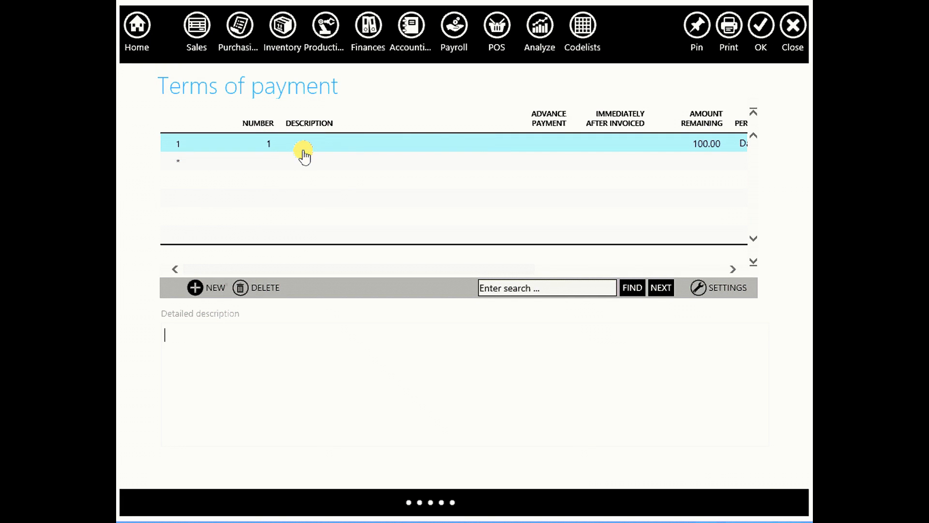
pyautogui.write('NET 40/30 DAYS')
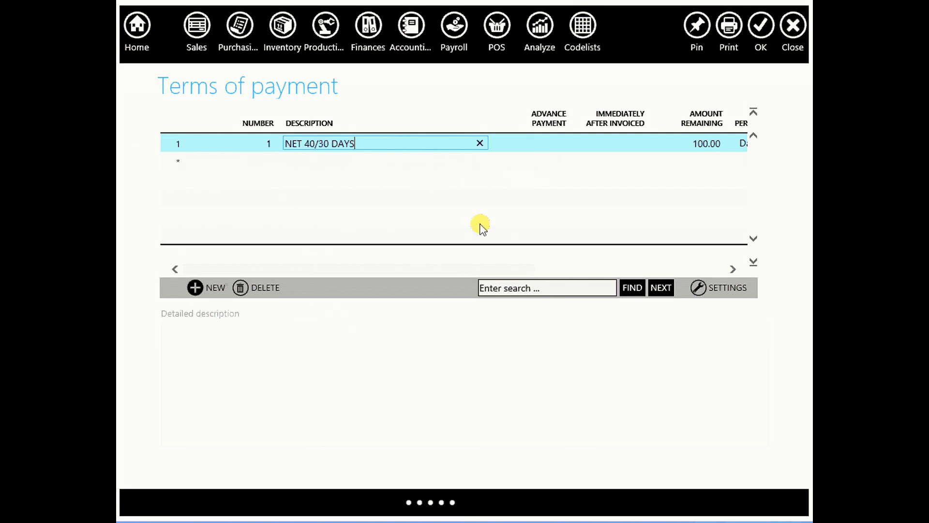
# - Set the new payment term to 40 immediately after invoiced and 20 as the amount remaining
pyautogui.click(462, 272)
pyautogui.moveTo(462, 272); pyautogui.dragTo(513, 274)
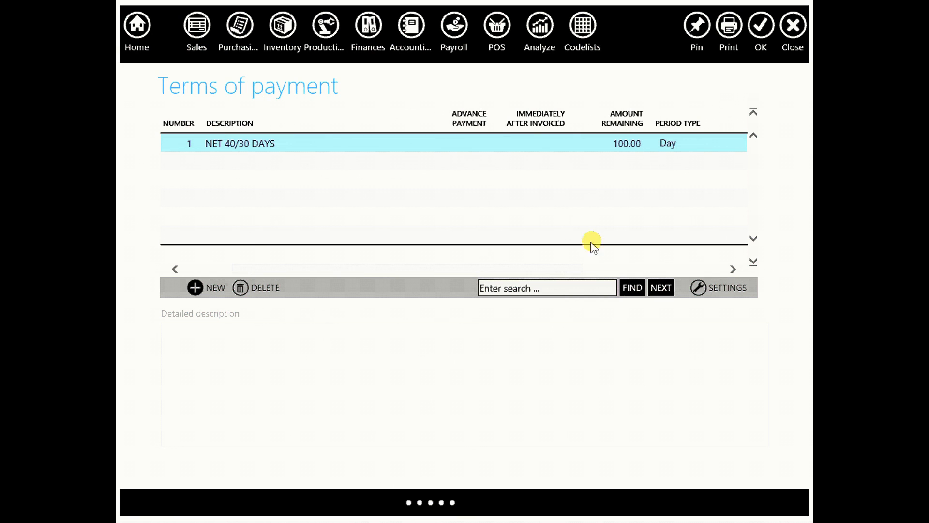
pyautogui.click(523, 149)
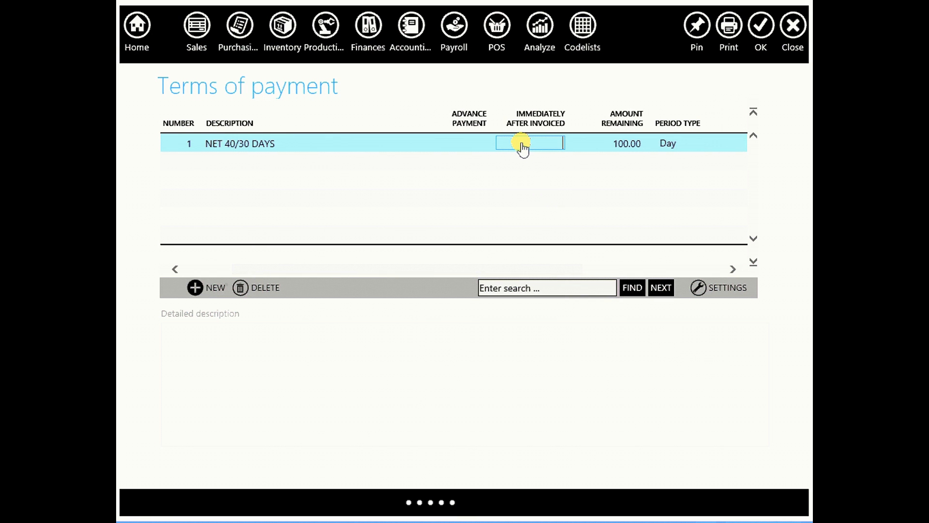
pyautogui.click(594, 84)
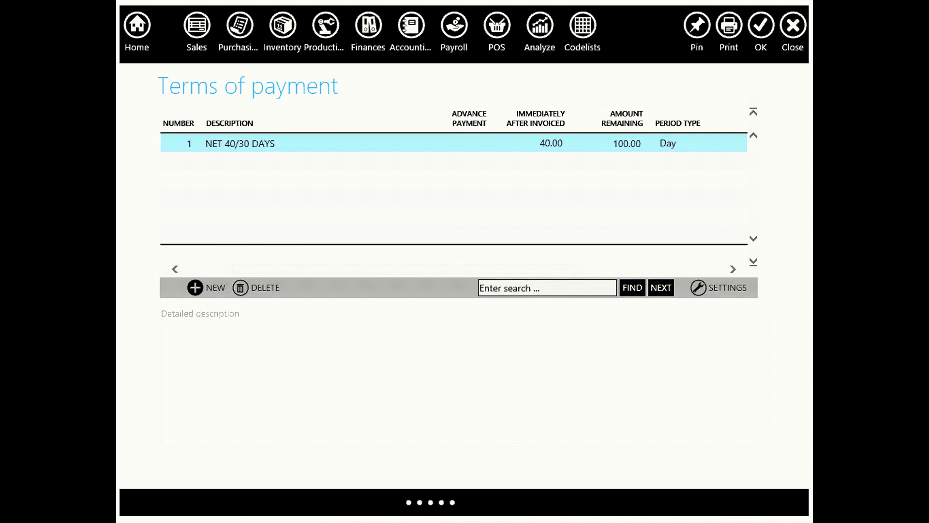
pyautogui.click(621, 145)
pyautogui.write('20')
pyautogui.press('Tab')
# - Set the payment term's period to 30 days
pyautogui.moveTo(503, 274); pyautogui.dragTo(600, 269)
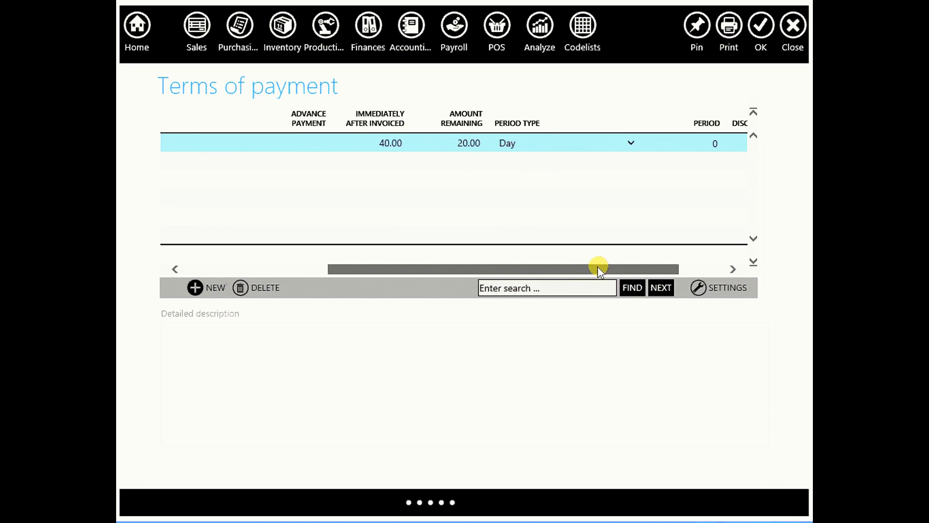
pyautogui.click(707, 147)
pyautogui.write('30')
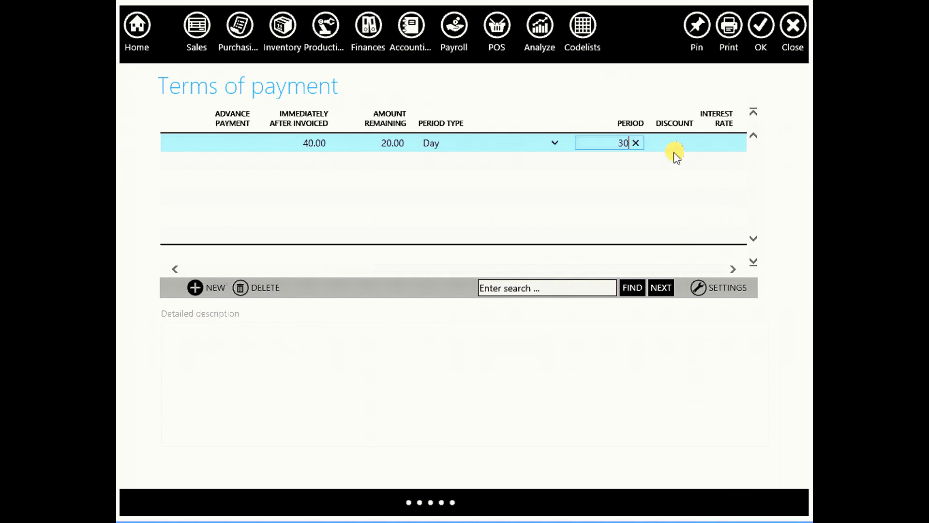
pyautogui.click(595, 82)
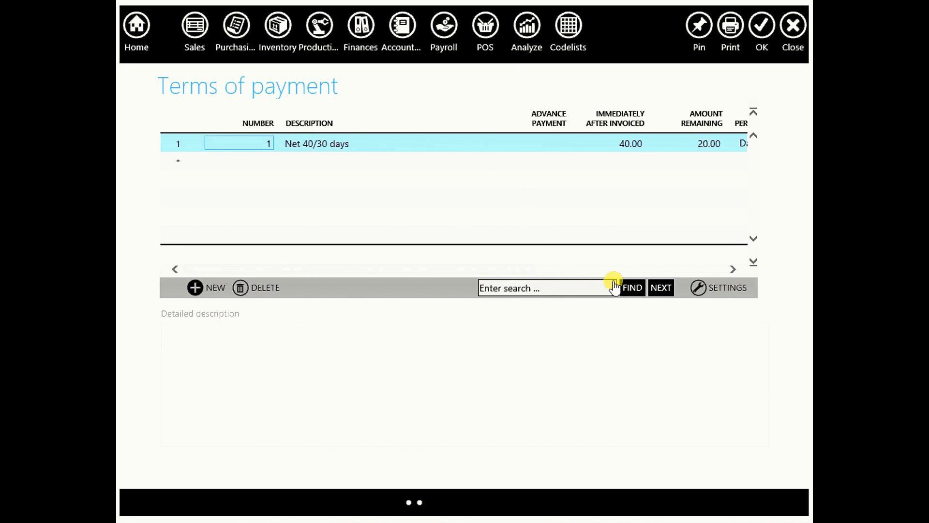
# - Create a new regular sales invoice for partner ABB COMPANY with Net 40/30 days as the terms of payment
pyautogui.click(194, 30)
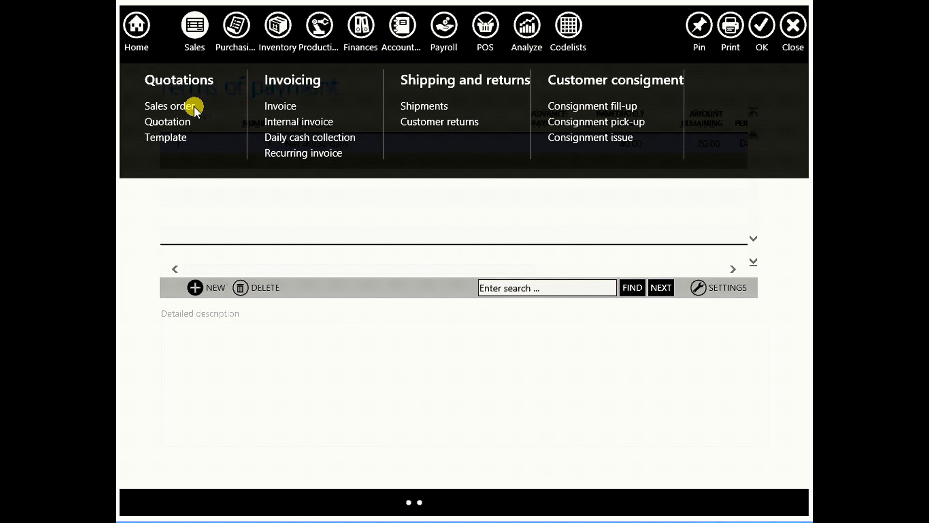
pyautogui.click(261, 109)
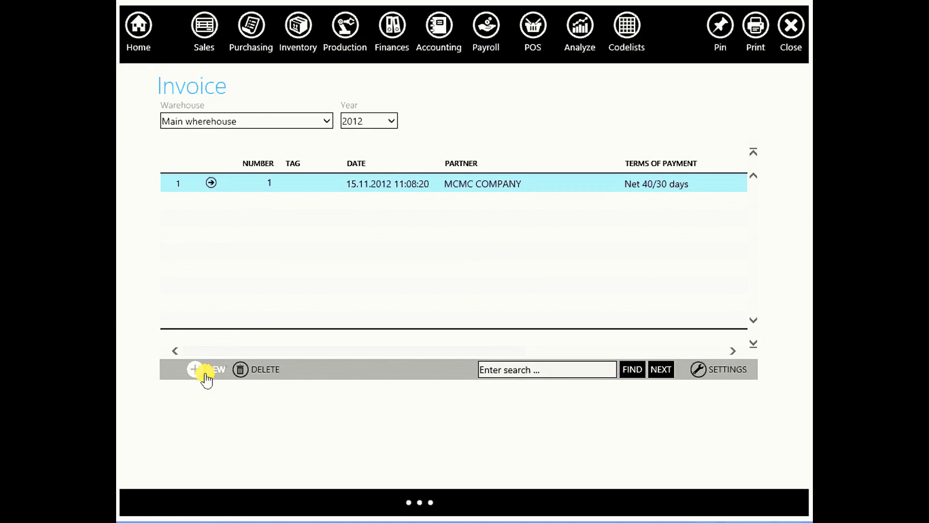
pyautogui.click(200, 373)
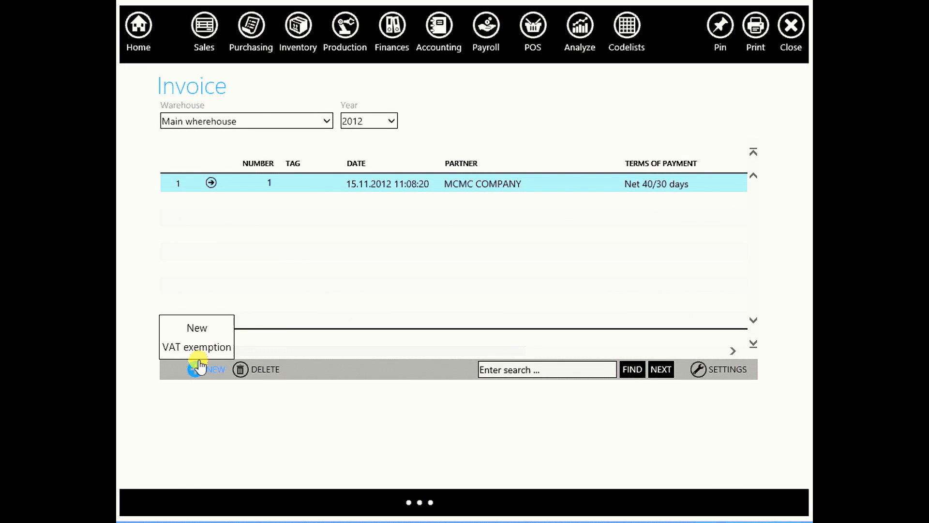
pyautogui.click(193, 327)
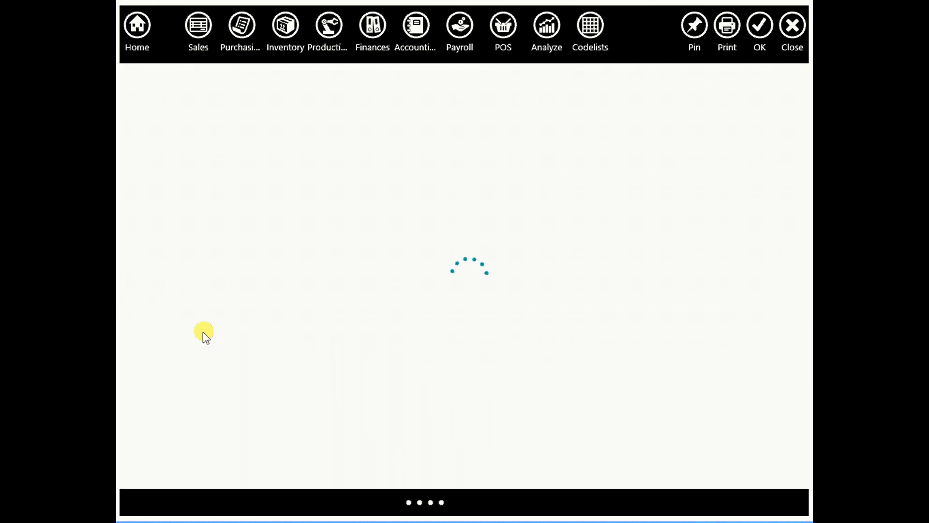
pyautogui.write('abb')
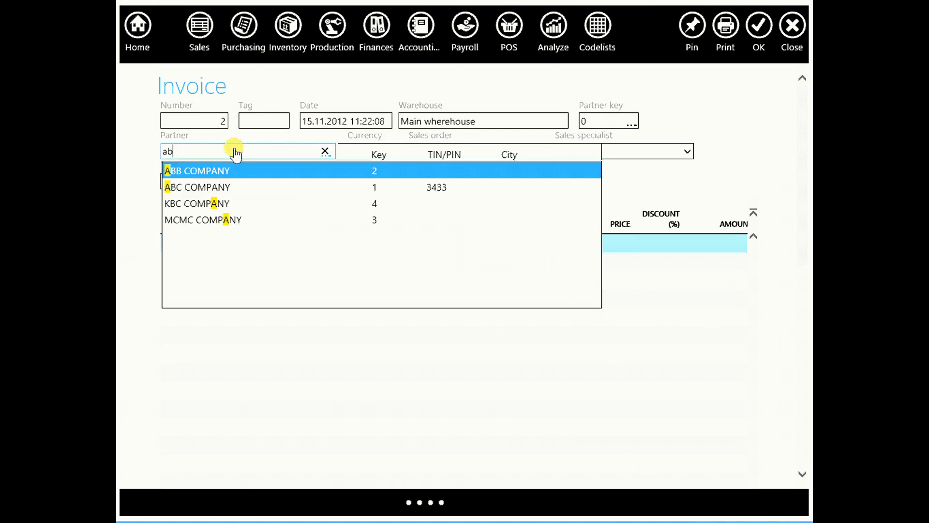
pyautogui.click(219, 169)
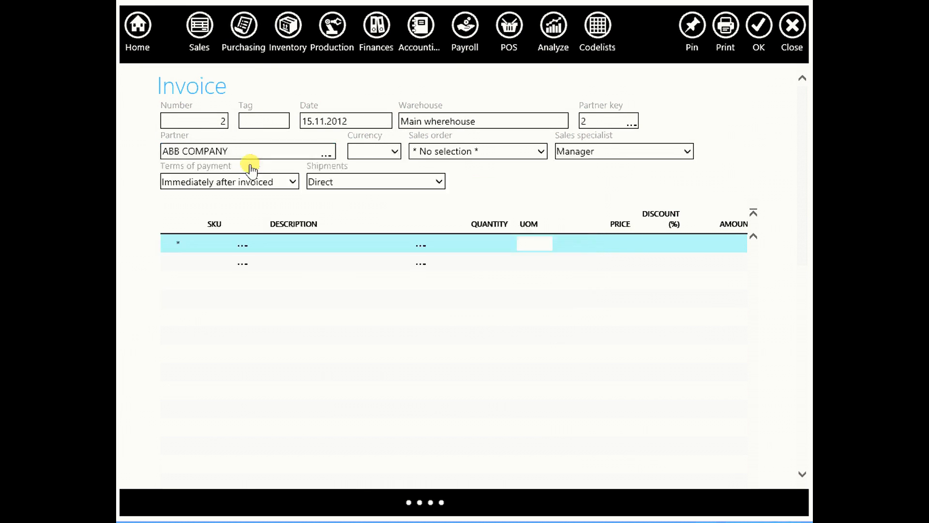
pyautogui.click(280, 180)
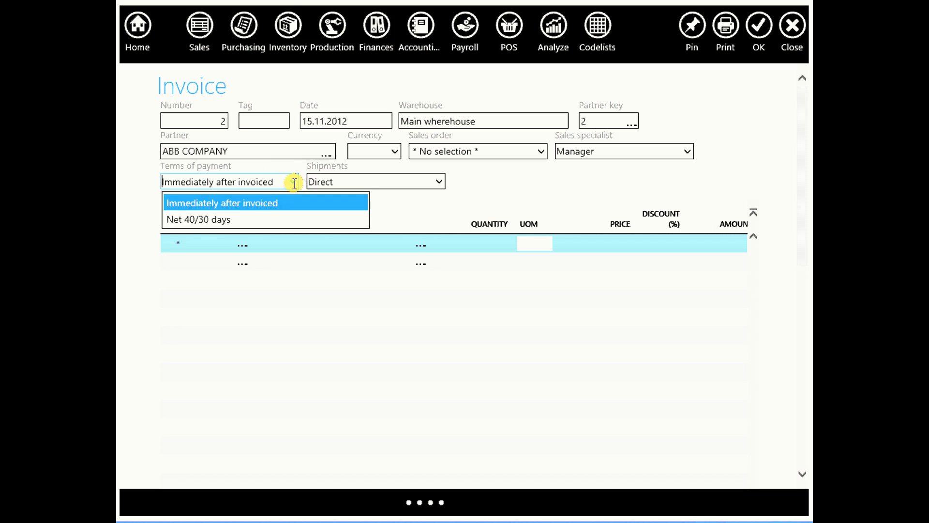
pyautogui.click(193, 221)
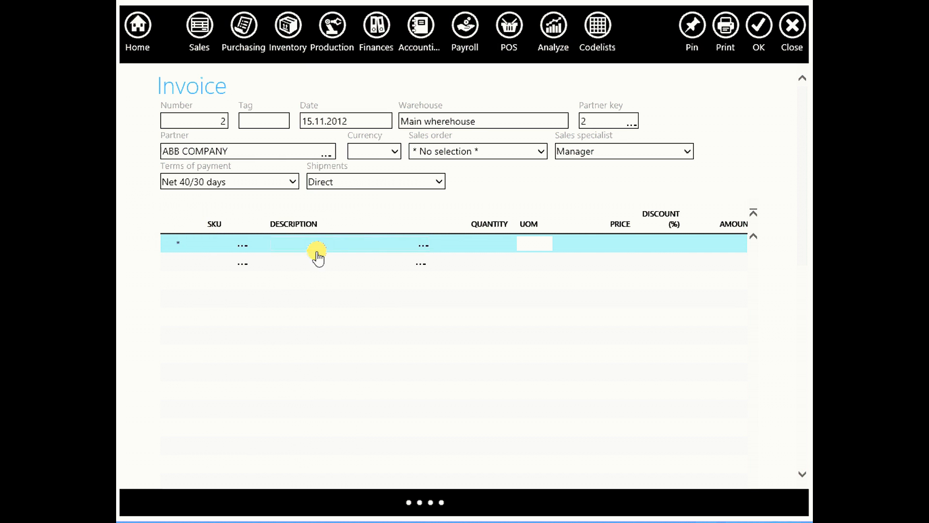
# - Add a Marketing research line to the invoice with a price of 5,000
pyautogui.write('marke')
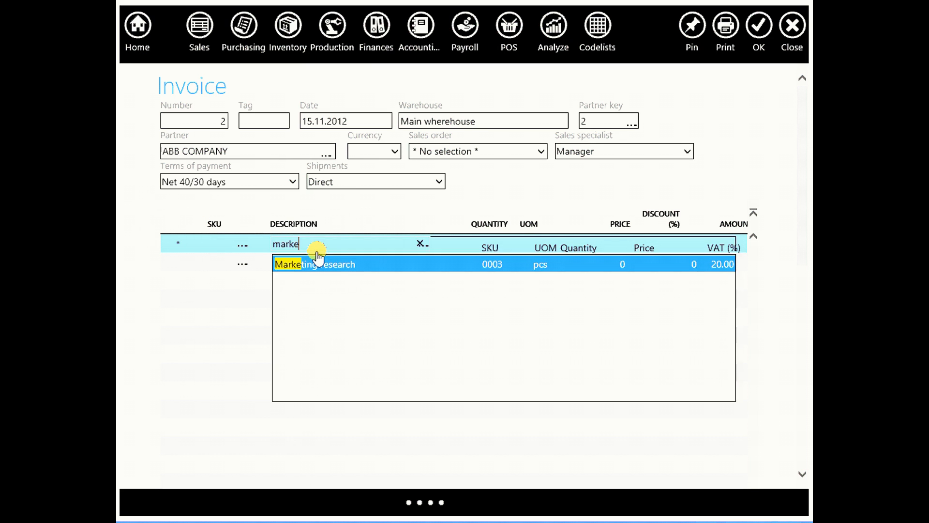
pyautogui.click(344, 267)
pyautogui.click(598, 242)
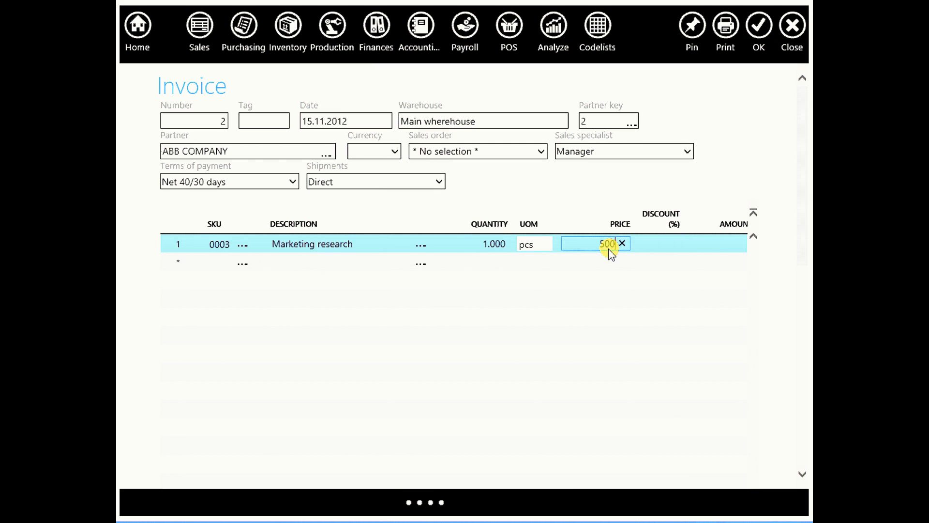
pyautogui.click(591, 205)
# - Check the VAT and VAT-inclusive amounts of the Marketing research line and save the invoice
pyautogui.scroll(-4, 508, 452)
pyautogui.moveTo(516, 433); pyautogui.dragTo(692, 434)
pyautogui.scroll(4, 687, 350)
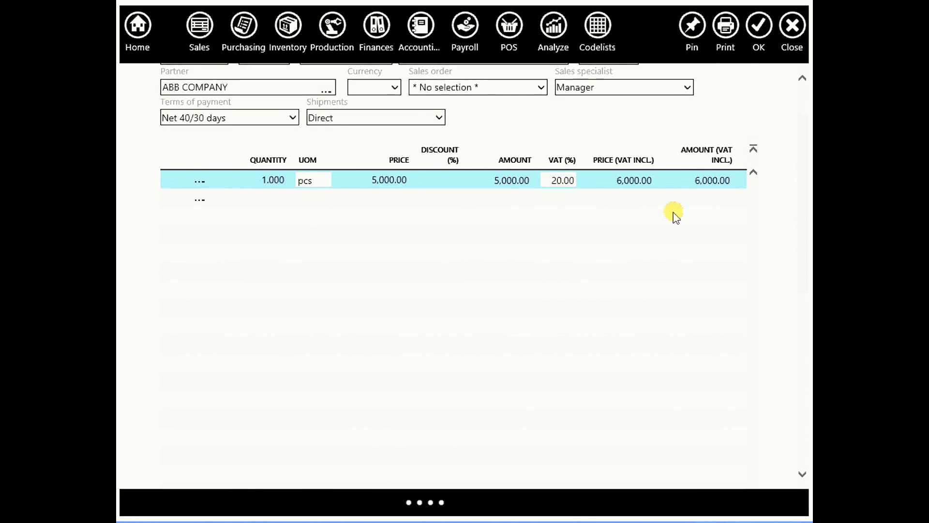
pyautogui.scroll(1, 694, 233)
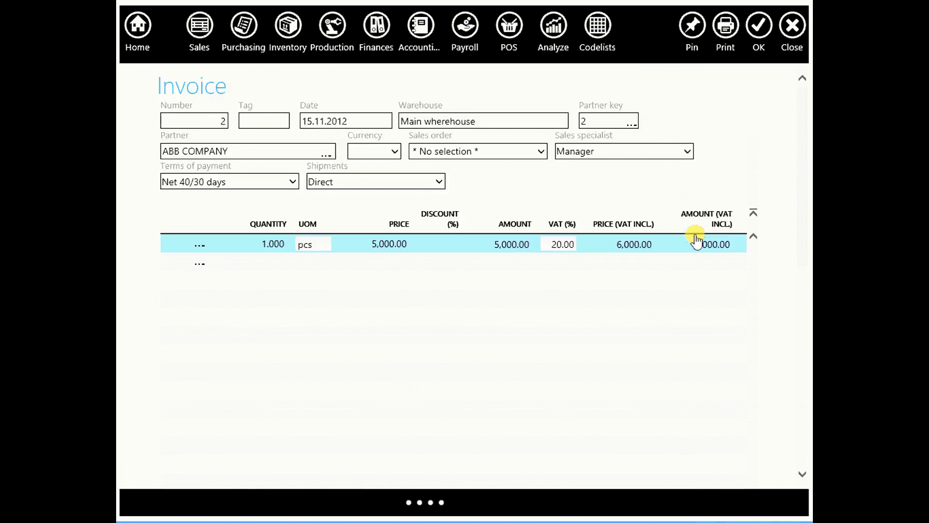
pyautogui.click(758, 30)
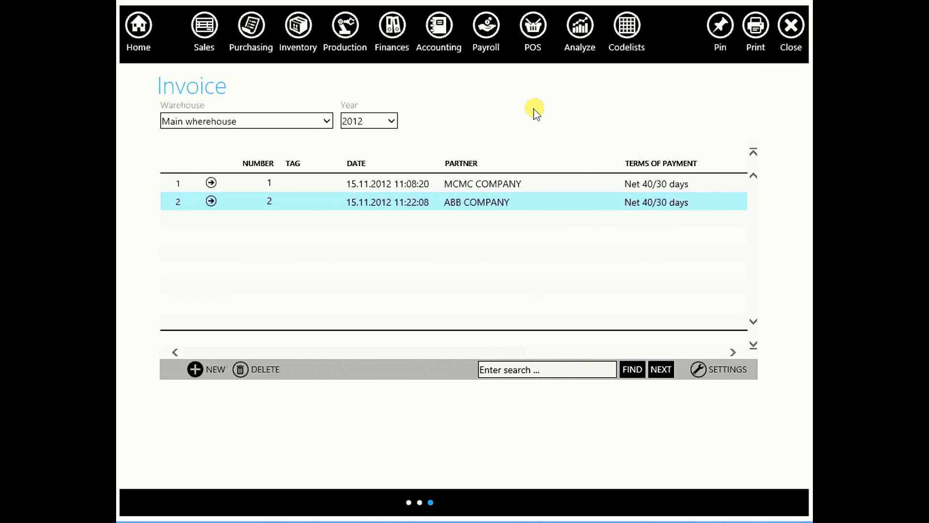
# - Create a new pay-in payment on the main current account with the description MR NO. 2
pyautogui.click(392, 25)
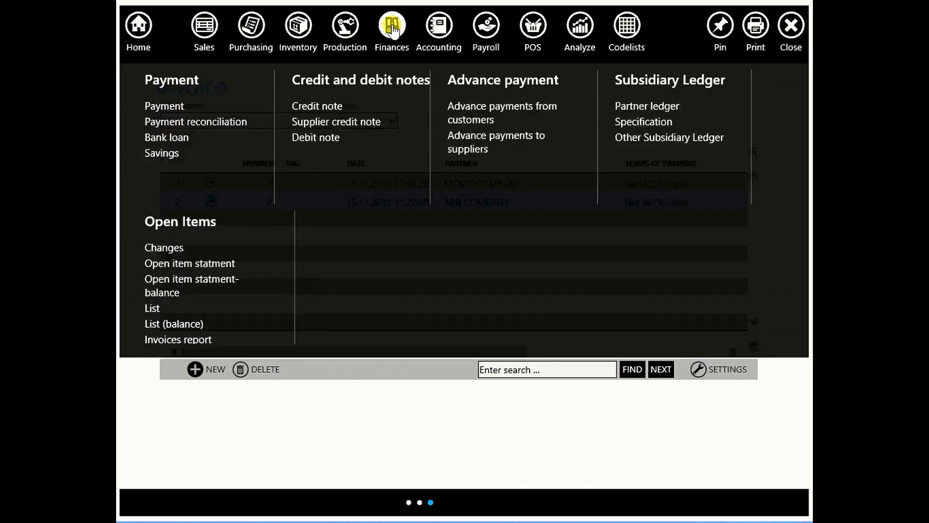
pyautogui.click(165, 106)
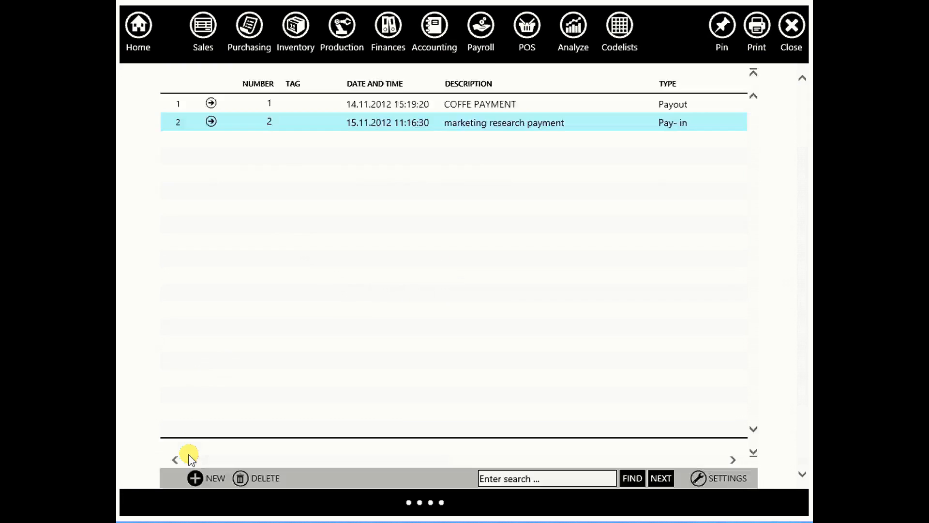
pyautogui.click(193, 476)
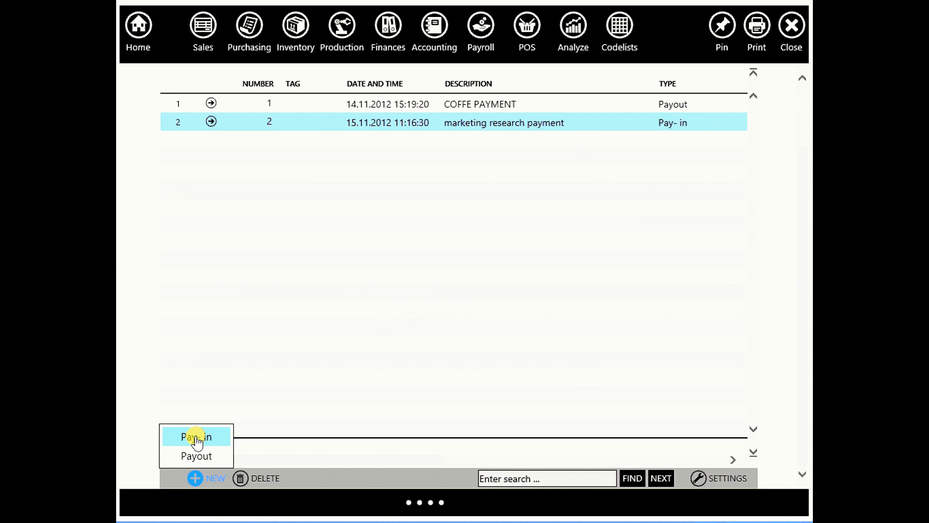
pyautogui.click(196, 437)
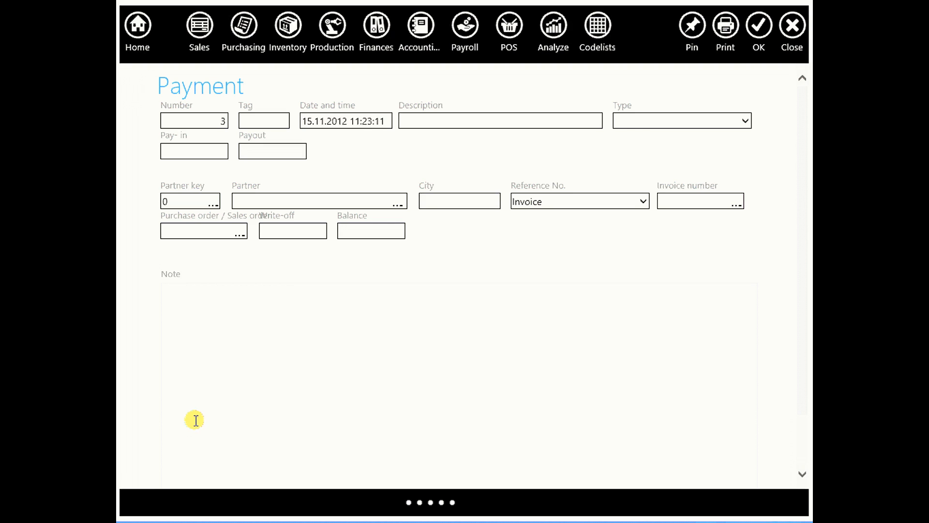
pyautogui.click(429, 122)
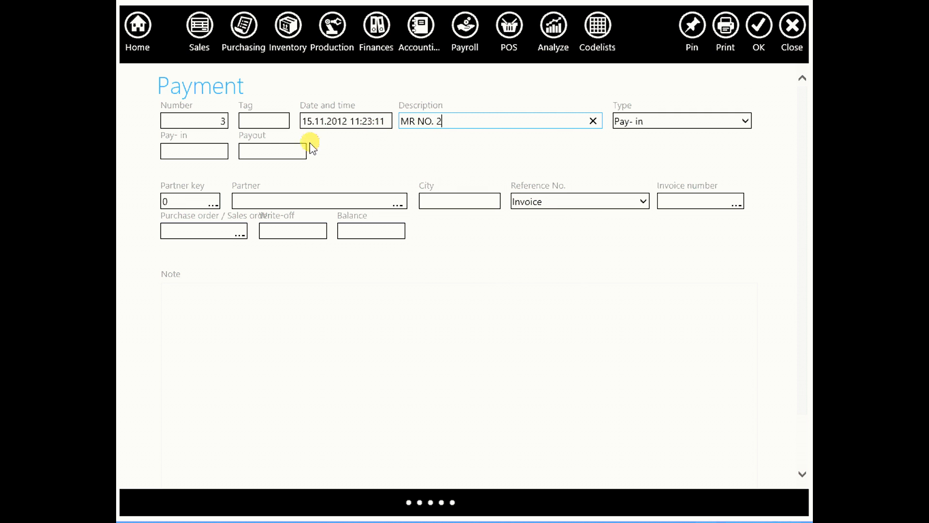
# - Assign the payment to partner ABB COMPANY and reference its invoice 2-01/12
pyautogui.click(212, 156)
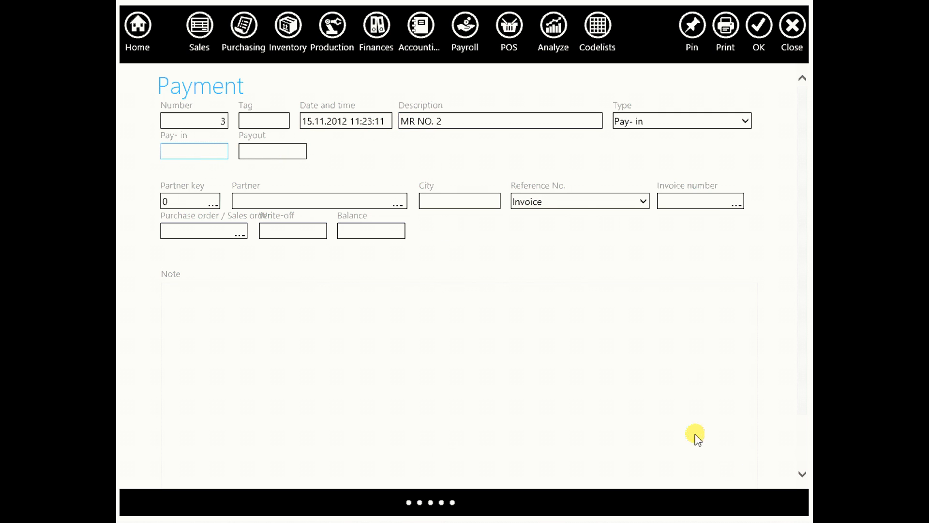
pyautogui.click(325, 207)
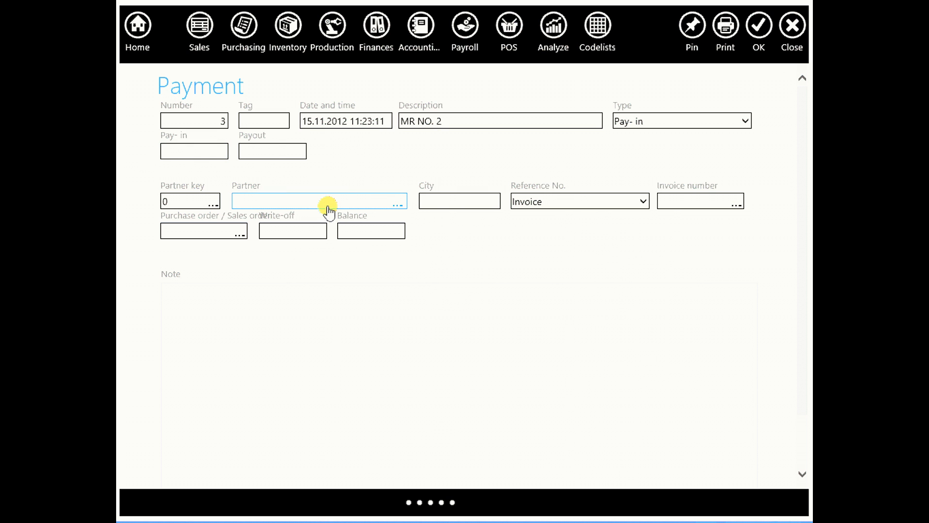
pyautogui.click(300, 215)
pyautogui.click(681, 204)
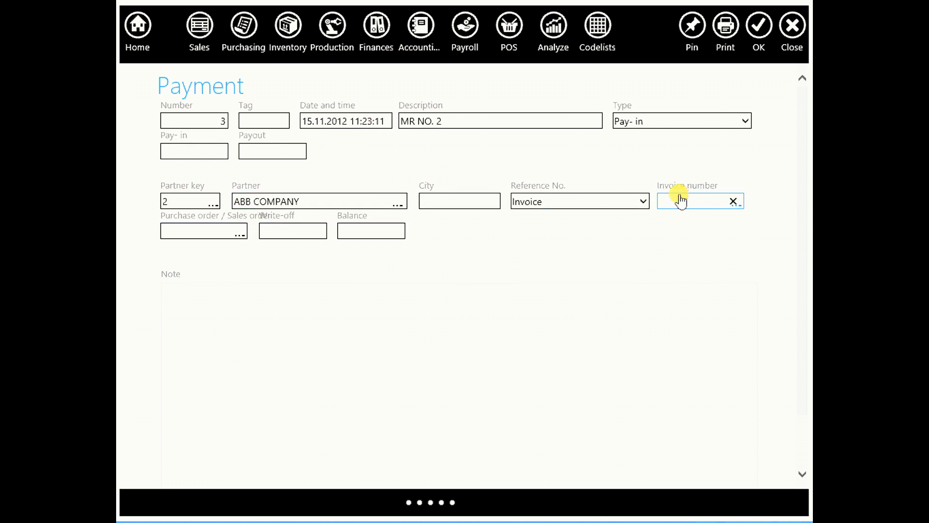
pyautogui.click(682, 217)
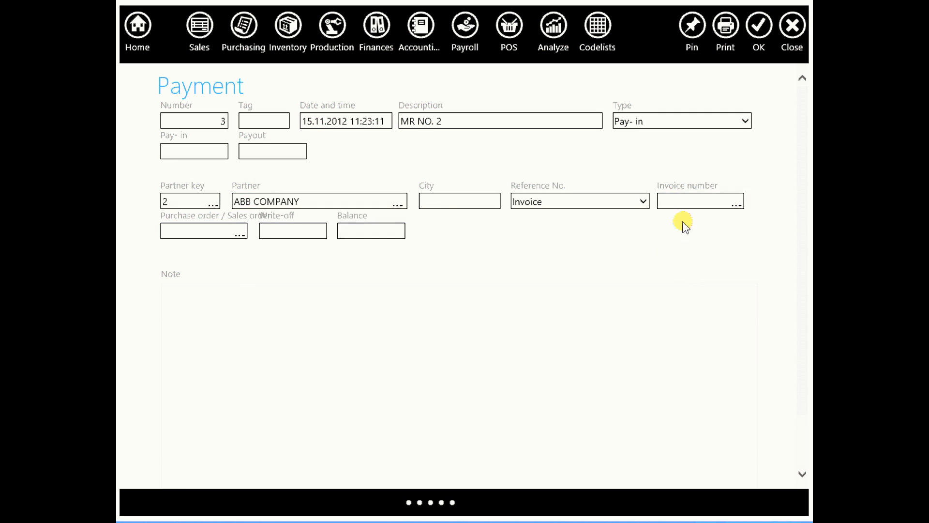
# - Set the pay-in amount to 2,400 and save the payment
pyautogui.click(199, 152)
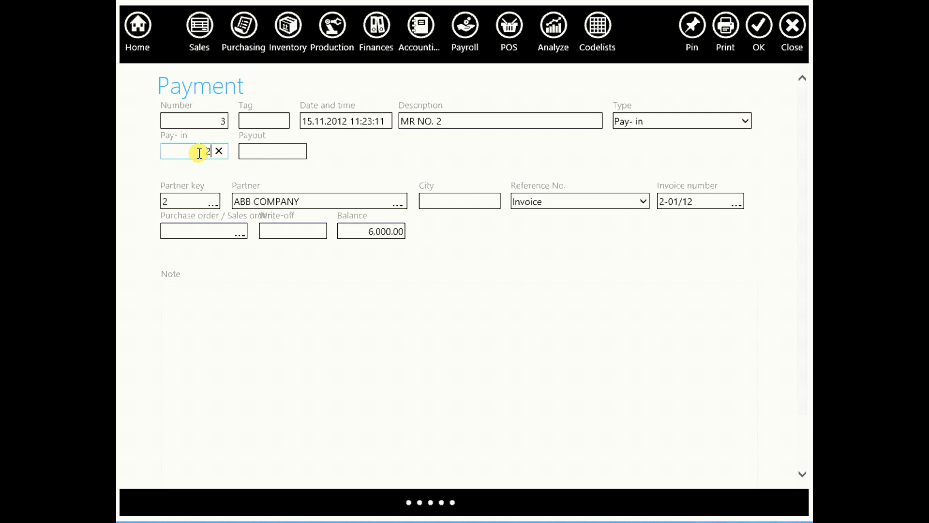
pyautogui.click(318, 155)
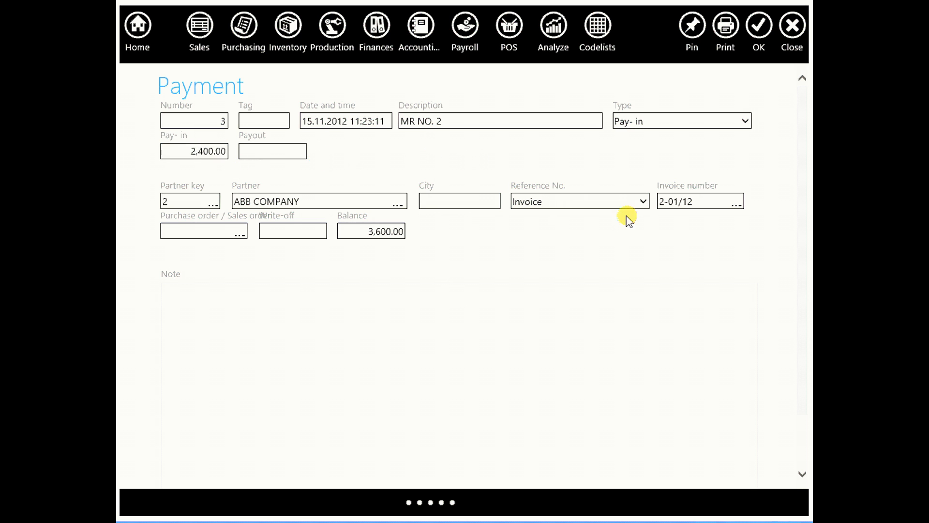
pyautogui.click(759, 26)
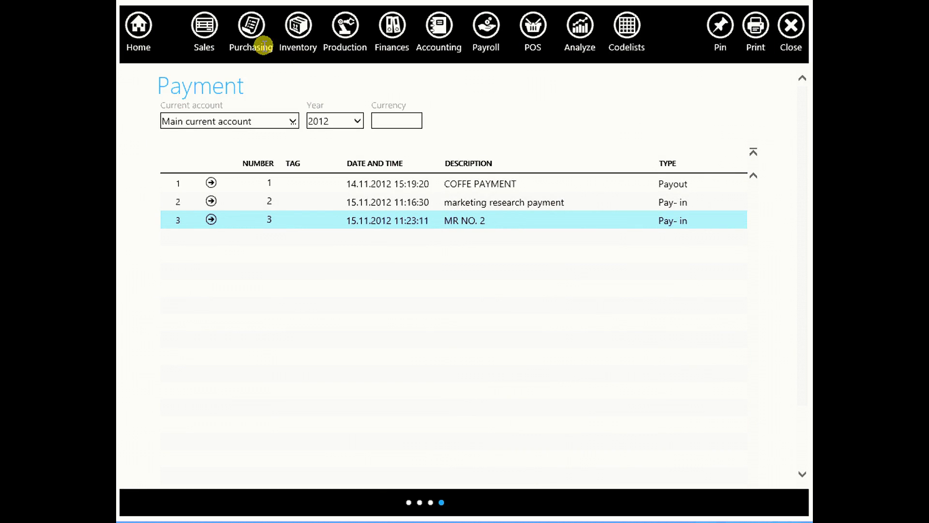
# - Check the unpaid amounts of the MCMC COMPANY and ABB COMPANY invoices in the sales invoice list
pyautogui.click(207, 33)
pyautogui.click(284, 103)
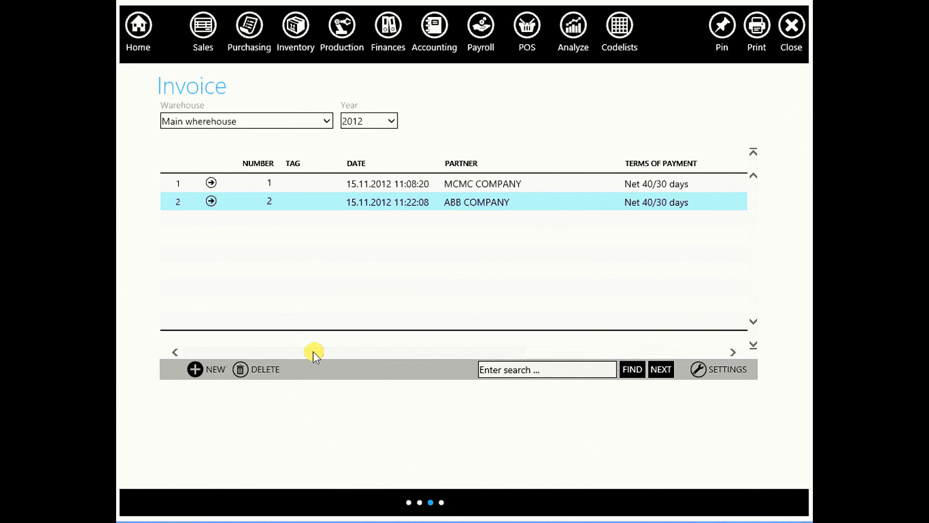
pyautogui.moveTo(321, 352); pyautogui.dragTo(544, 338)
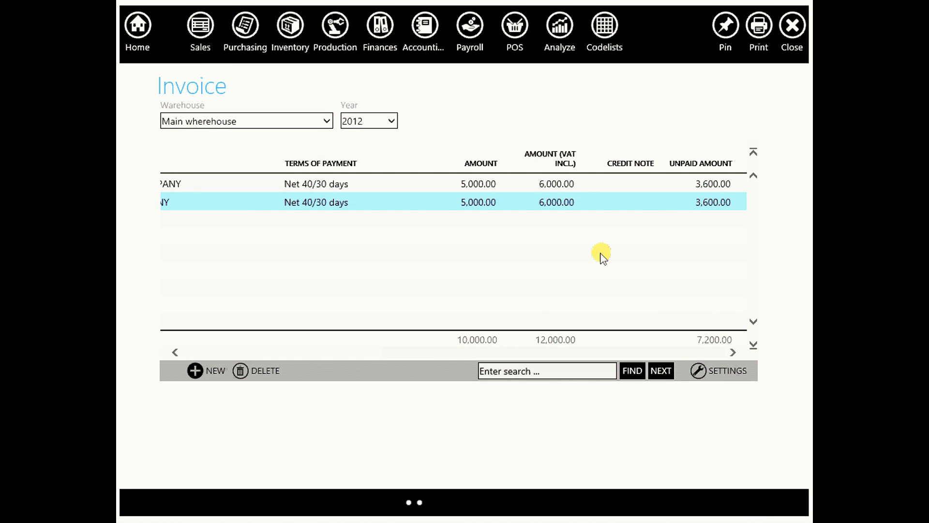
# - View the full Partner ledger report and examine ABB COMPANY's receivable installments, due dates and payment
pyautogui.click(387, 25)
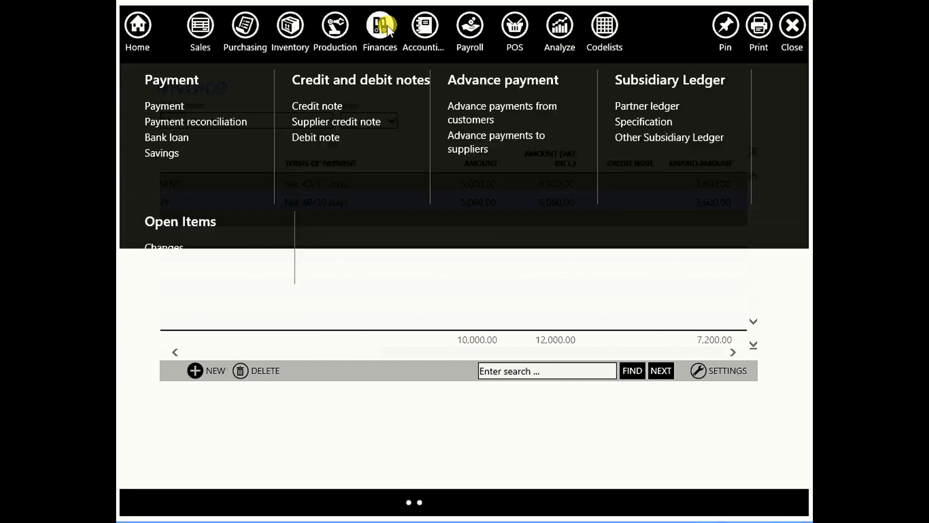
pyautogui.click(649, 107)
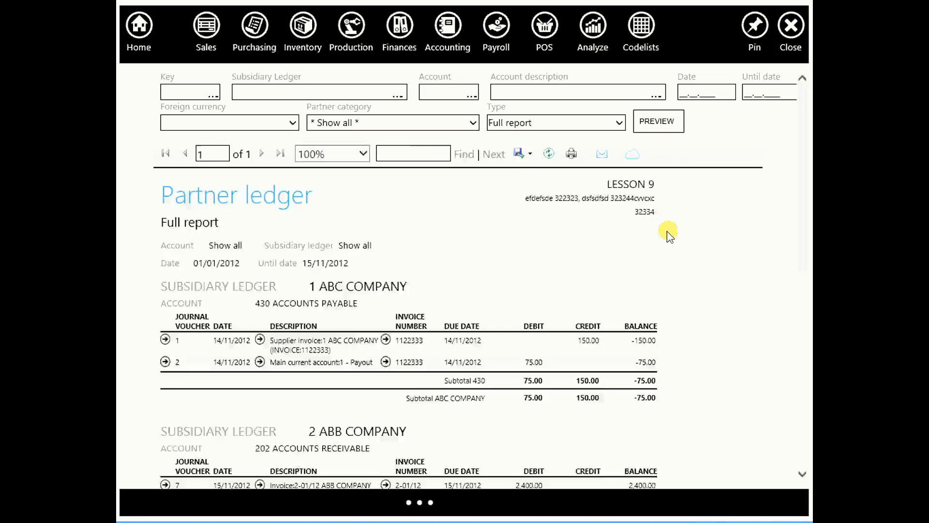
pyautogui.scroll(-3, 664, 240)
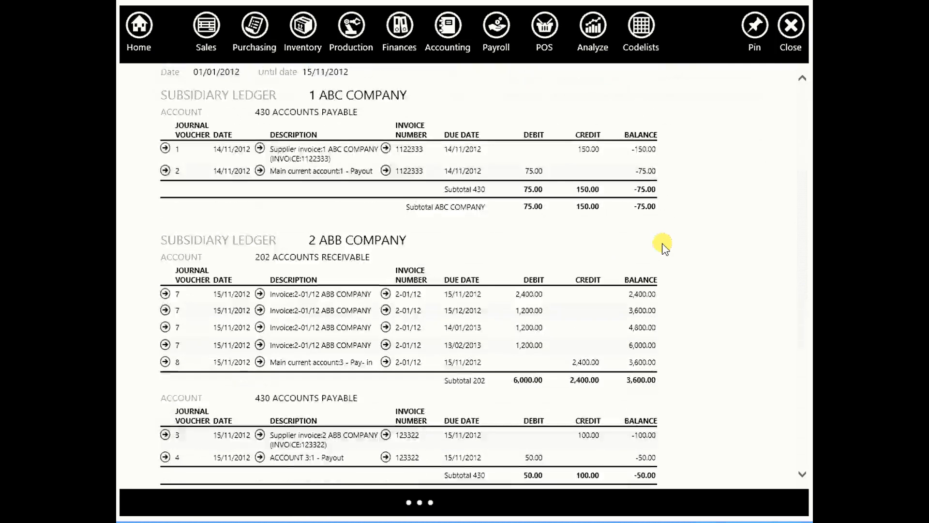
pyautogui.scroll(-2, 355, 241)
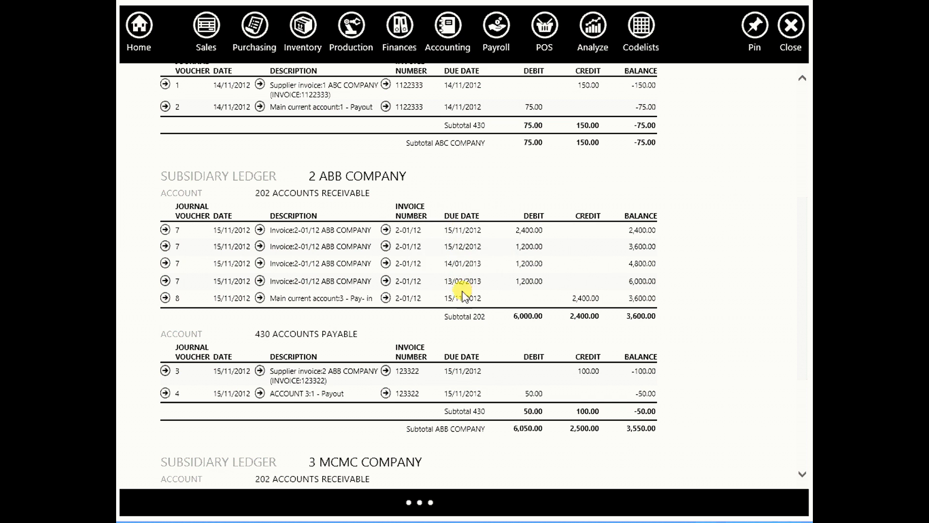
# - View ABB COMPANY's invoice 2-01/12 from the ledger, check its terms of payment schedule, and close it
pyautogui.click(260, 232)
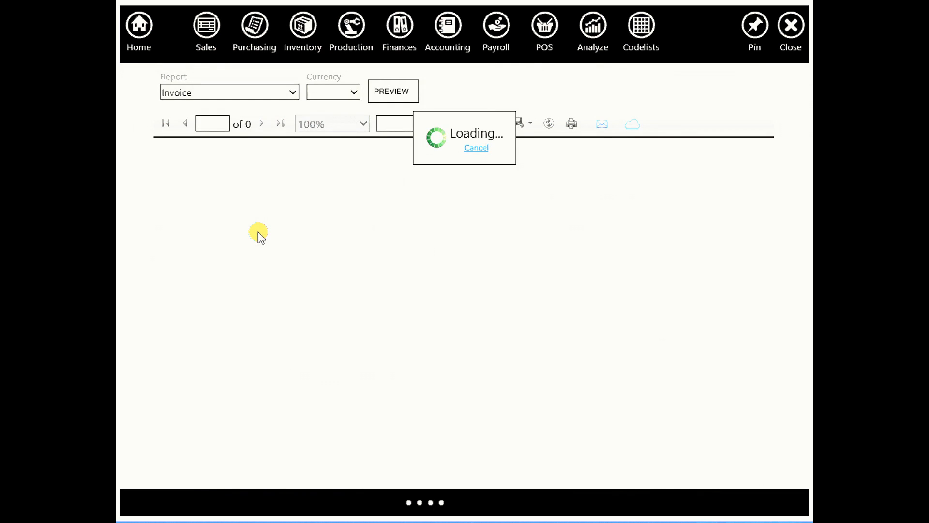
pyautogui.scroll(-2, 664, 264)
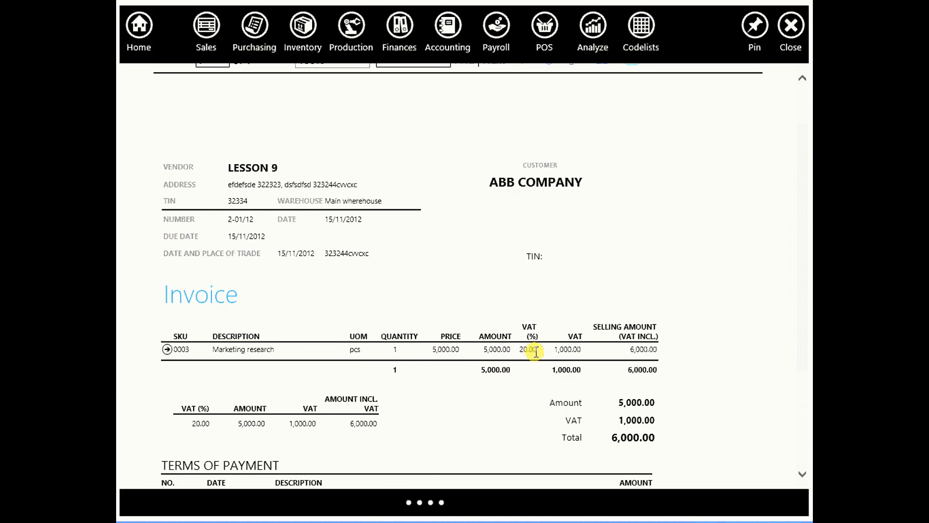
pyautogui.scroll(-3, 550, 368)
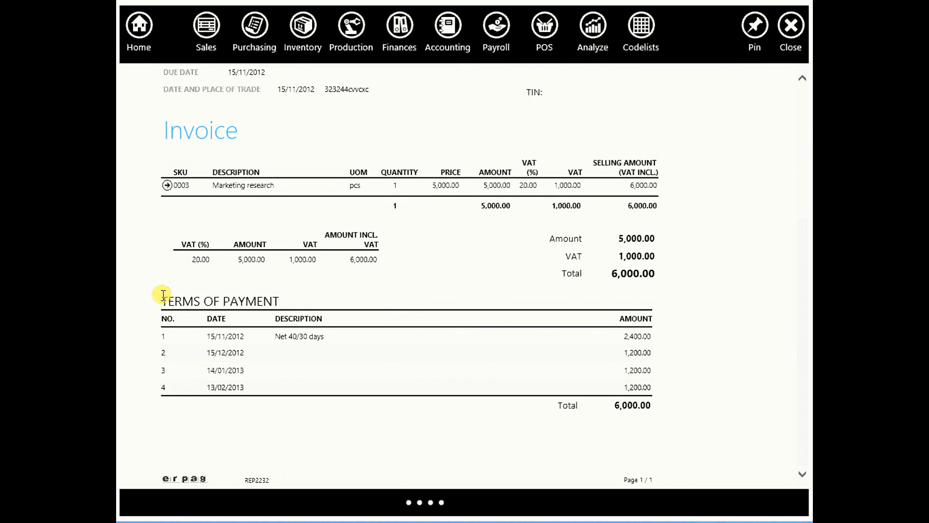
pyautogui.click(791, 25)
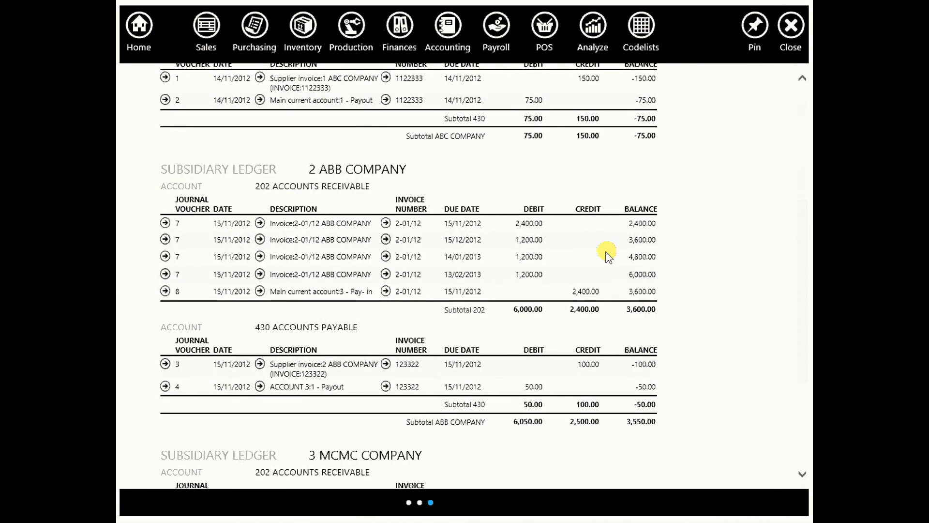
# - View the open item statement and examine ABB COMPANY's open receivables and payables on its page
pyautogui.click(409, 29)
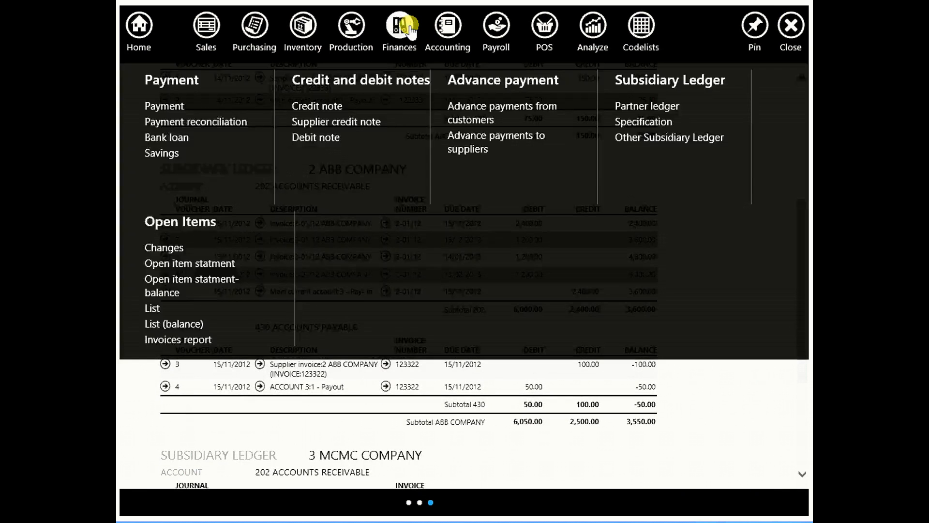
pyautogui.click(227, 269)
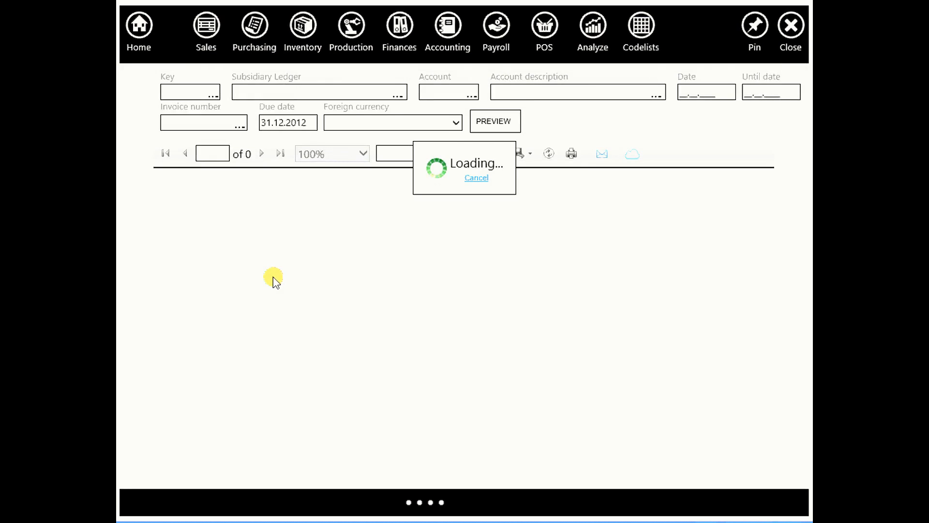
pyautogui.click(261, 154)
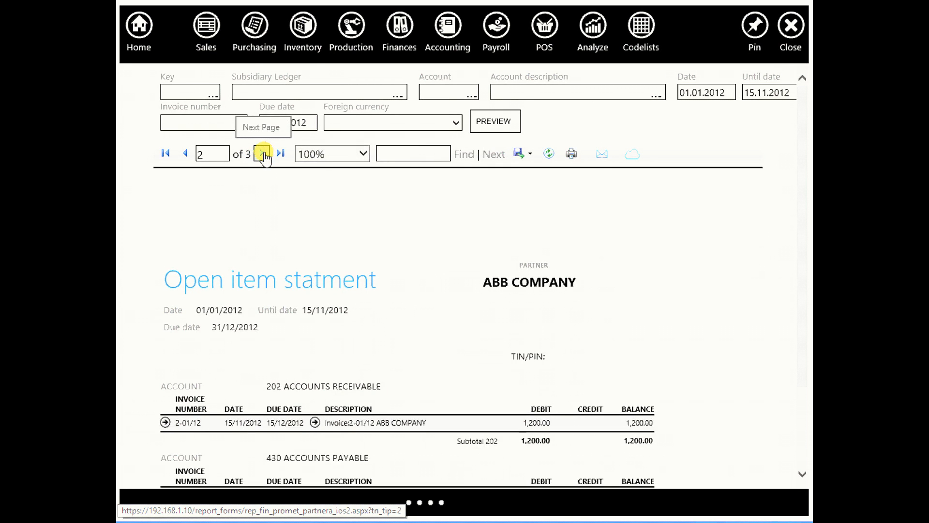
pyautogui.scroll(-2, 440, 322)
pyautogui.scroll(-1, 442, 330)
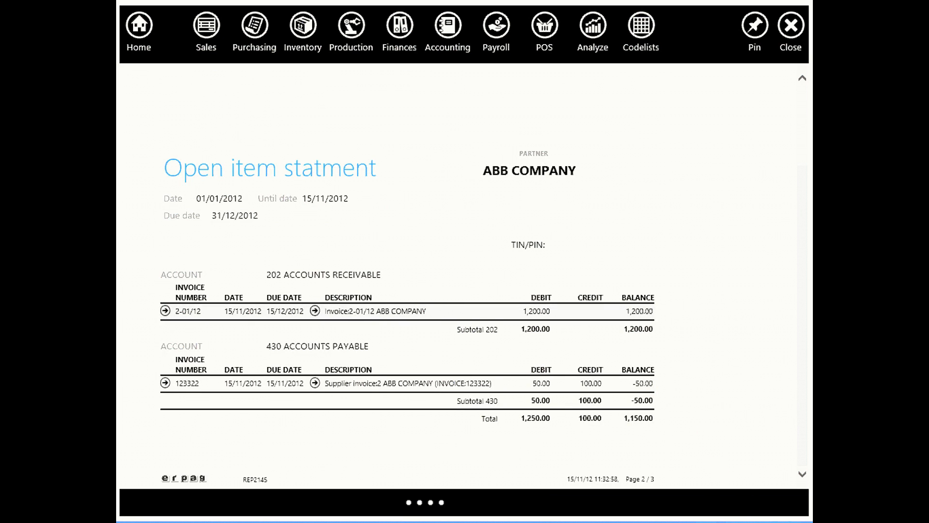
# - Open the open items balance list and preview it with the due date set to 15.11.2012
pyautogui.click(399, 30)
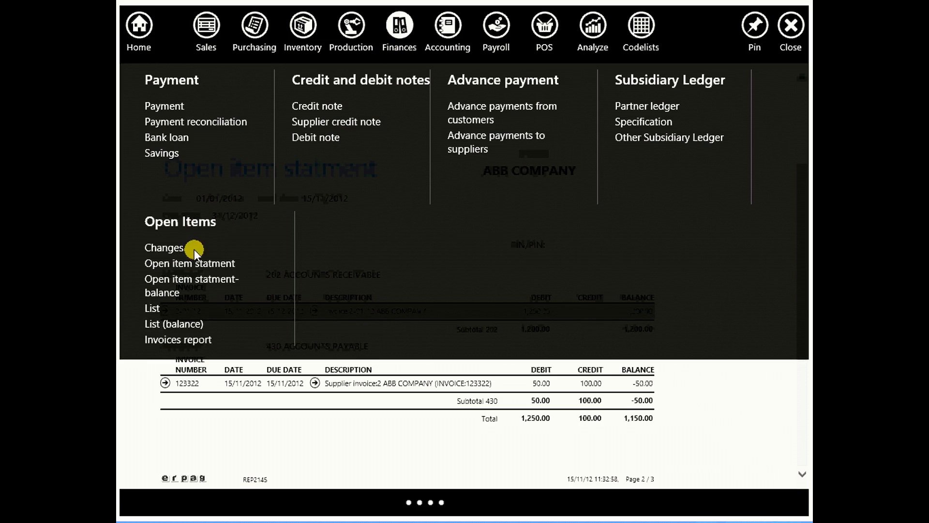
pyautogui.click(176, 324)
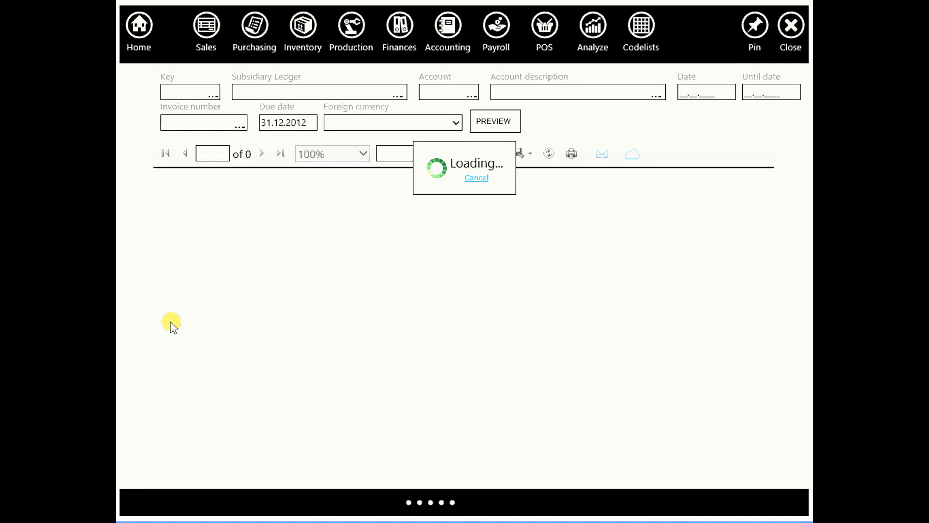
pyautogui.click(263, 123)
pyautogui.moveTo(263, 123); pyautogui.dragTo(282, 126)
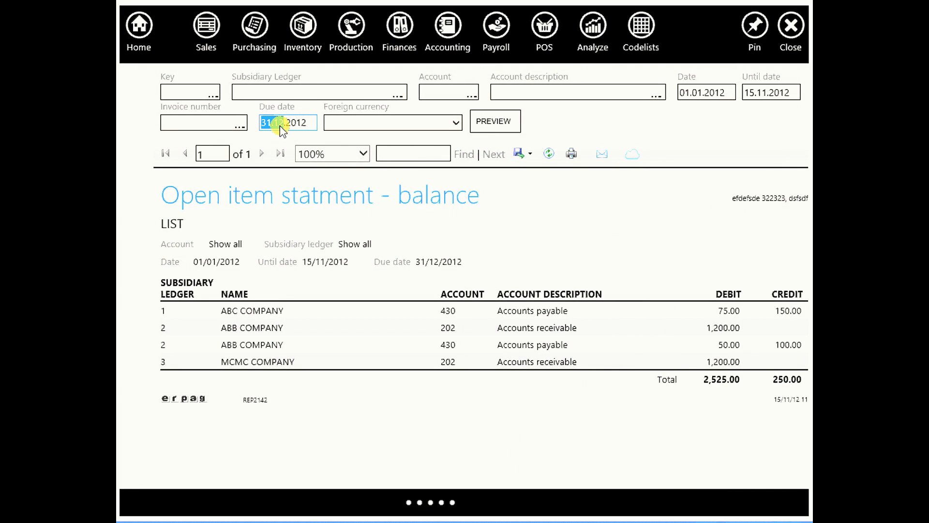
pyautogui.write('15.11')
pyautogui.click(496, 121)
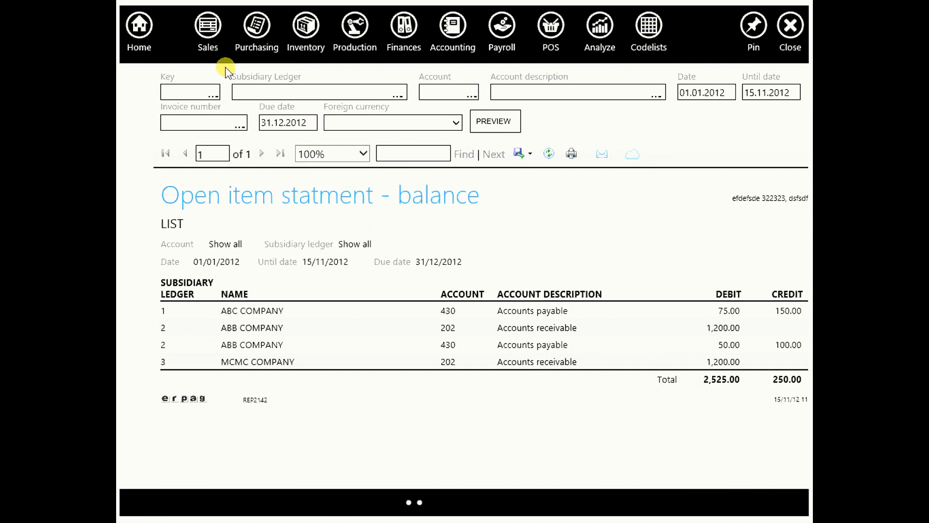
# - Create a new sales order in the main warehouse with MCMC COMPANY as the partner
pyautogui.click(219, 46)
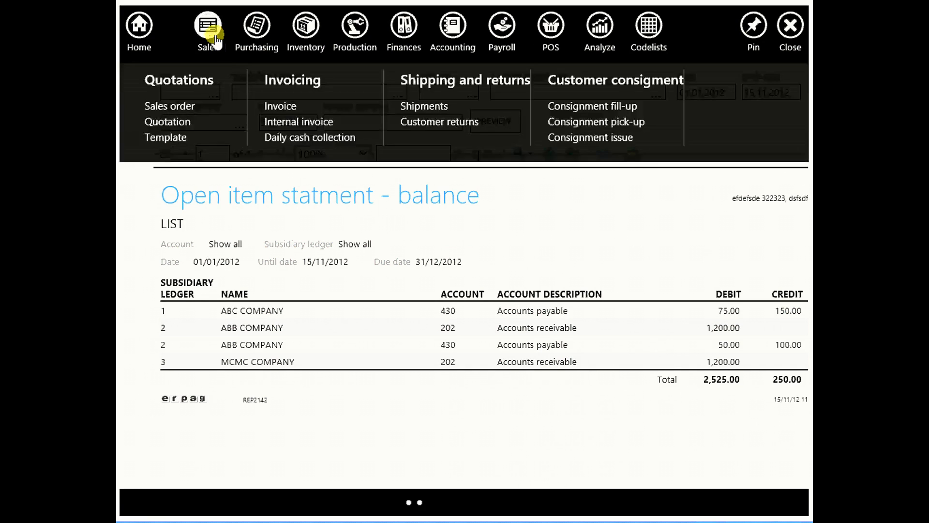
pyautogui.click(174, 110)
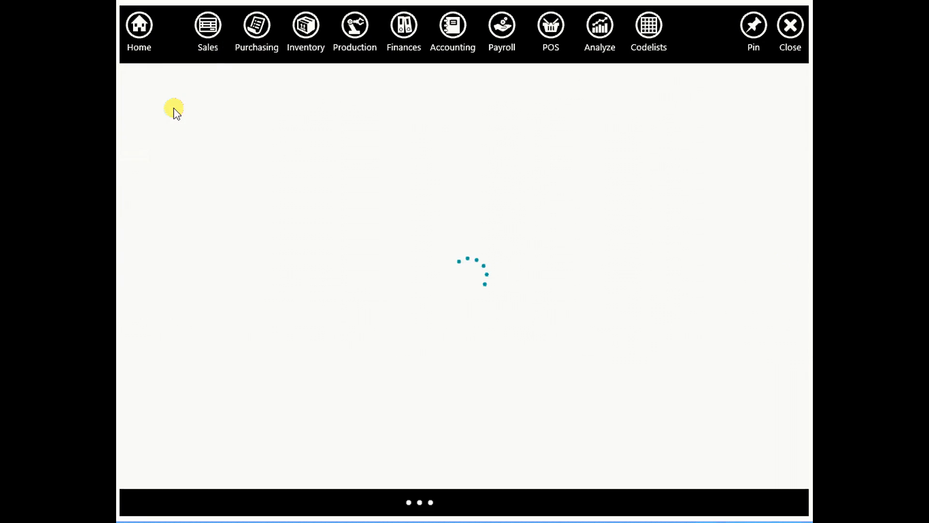
pyautogui.click(200, 366)
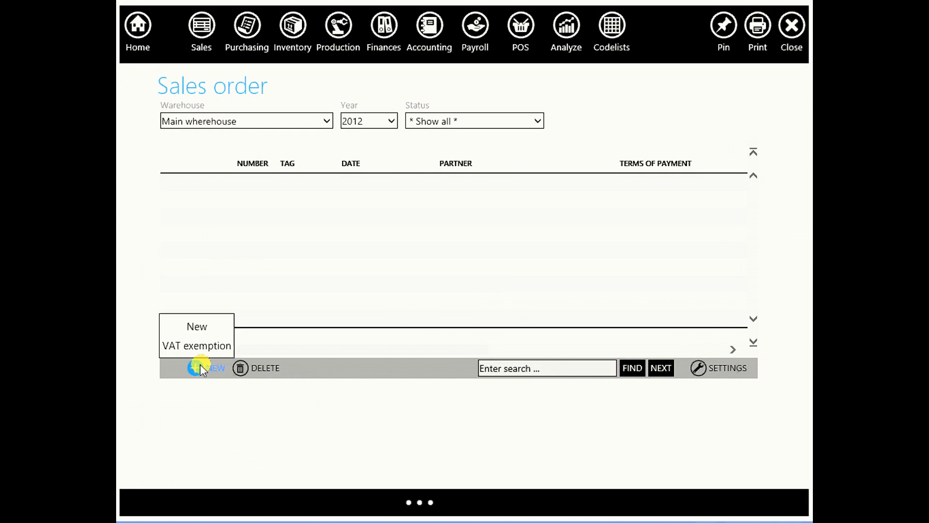
pyautogui.click(197, 326)
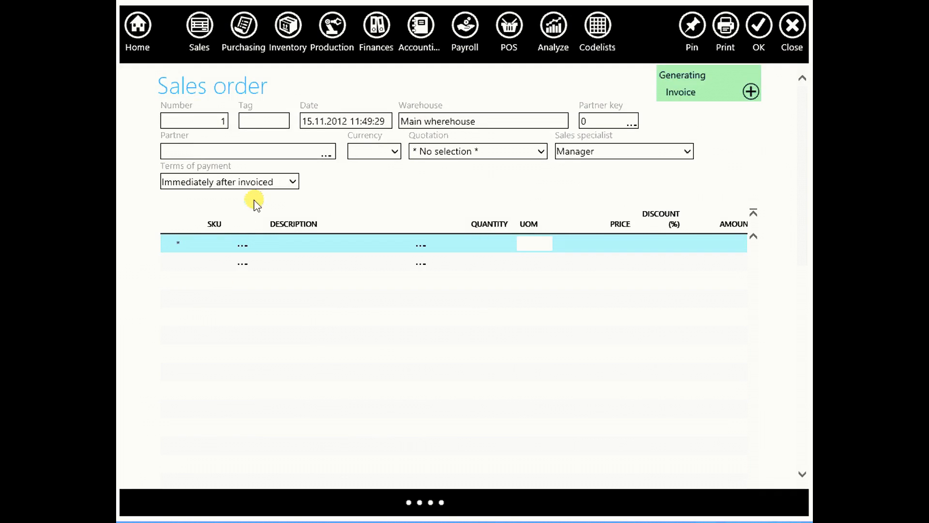
pyautogui.click(263, 153)
pyautogui.write('mc')
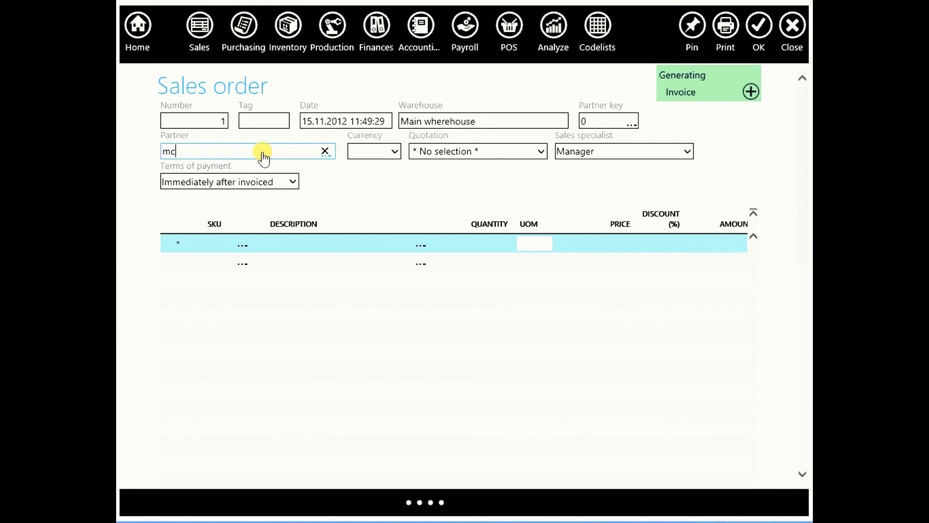
pyautogui.write('m')
pyautogui.click(276, 171)
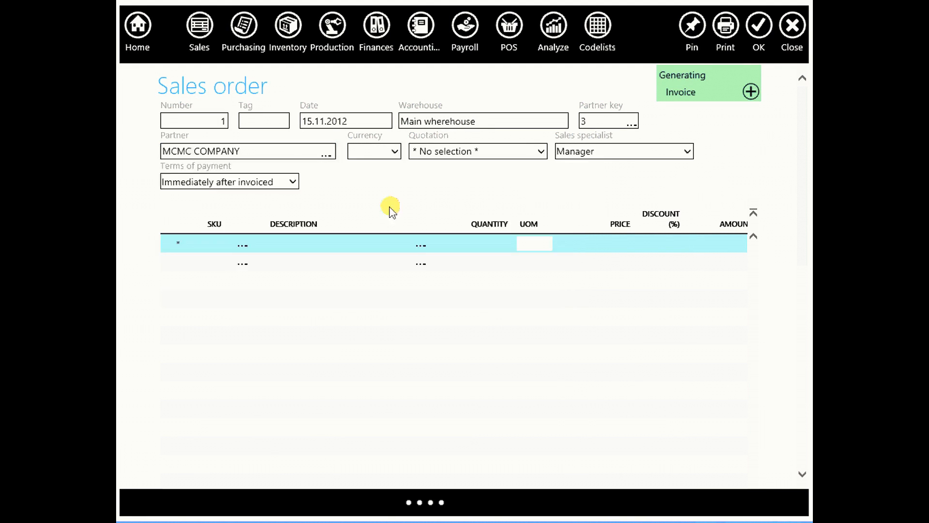
# - Add Marketing research to the sales order with quantity 1 and price 5,000, and save the order
pyautogui.click(295, 244)
pyautogui.write('mar')
pyautogui.click(311, 261)
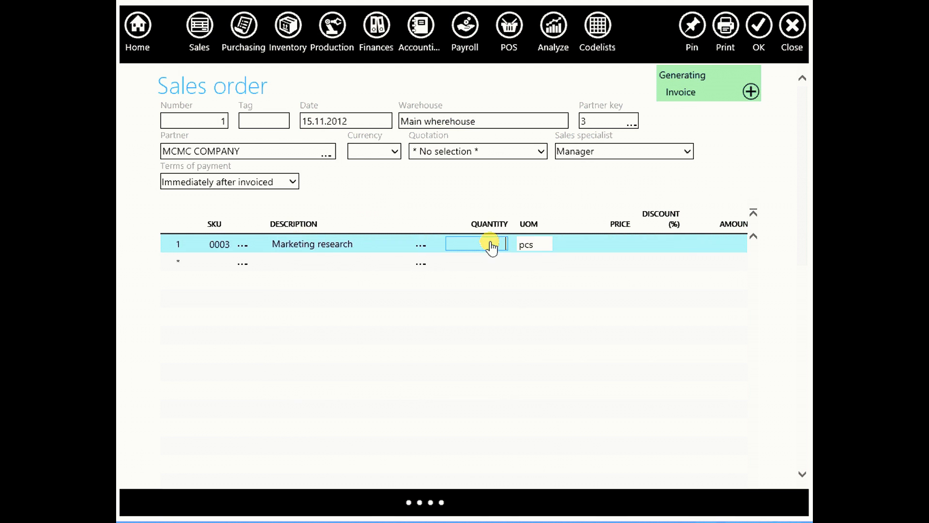
pyautogui.click(629, 245)
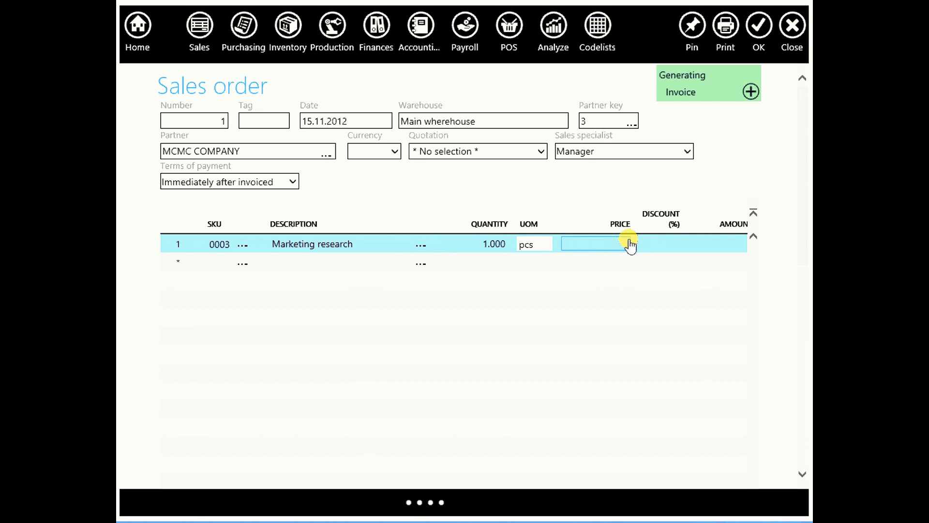
pyautogui.click(640, 199)
pyautogui.scroll(-5, 647, 312)
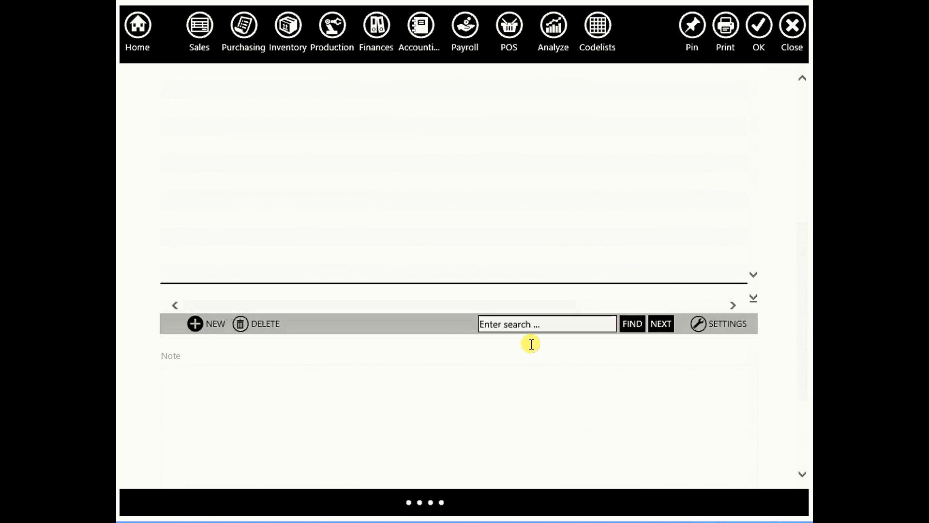
pyautogui.scroll(5, 530, 343)
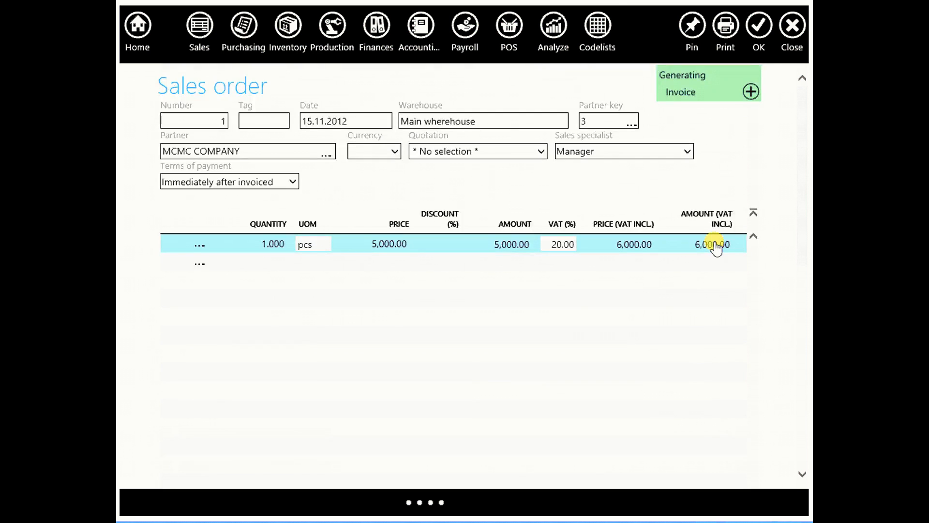
pyautogui.click(759, 28)
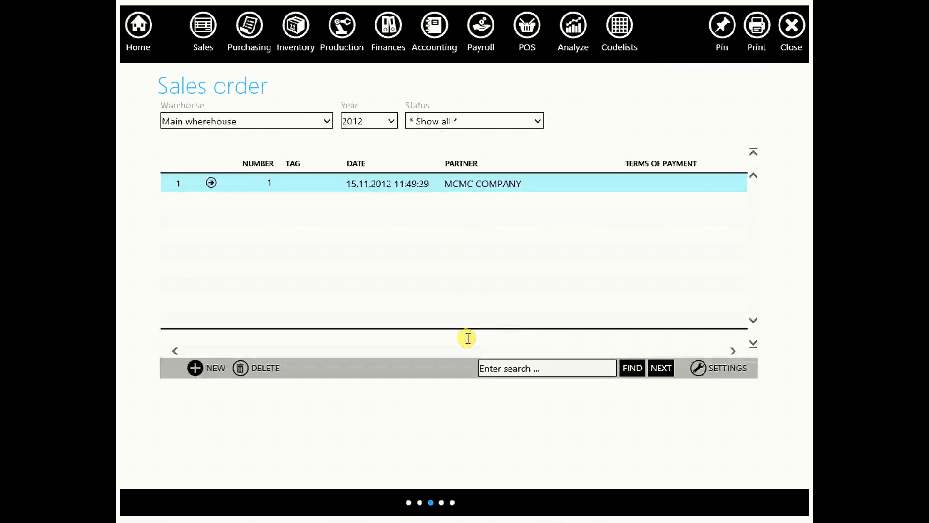
pyautogui.moveTo(455, 349); pyautogui.dragTo(333, 146)
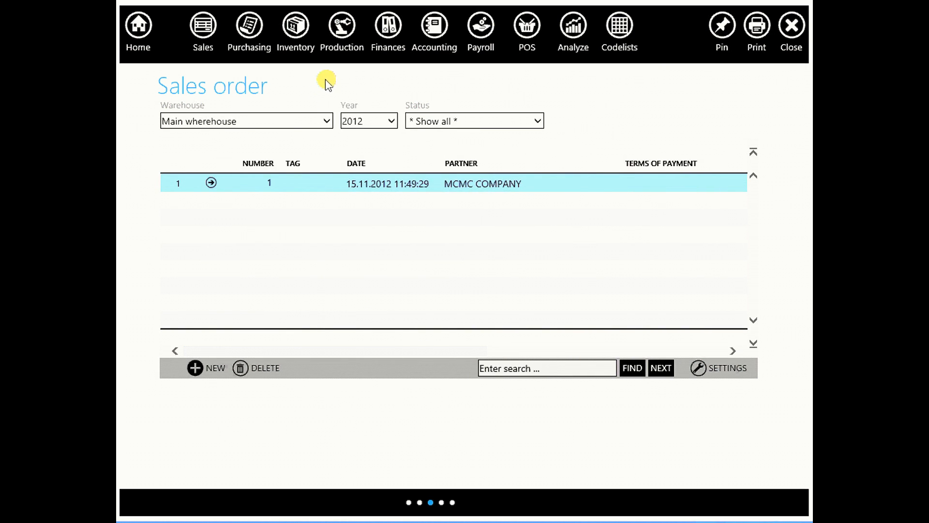
# - Create a new pay-in payment described as "mr payment" with MCMC COMPANY as the partner
pyautogui.click(390, 36)
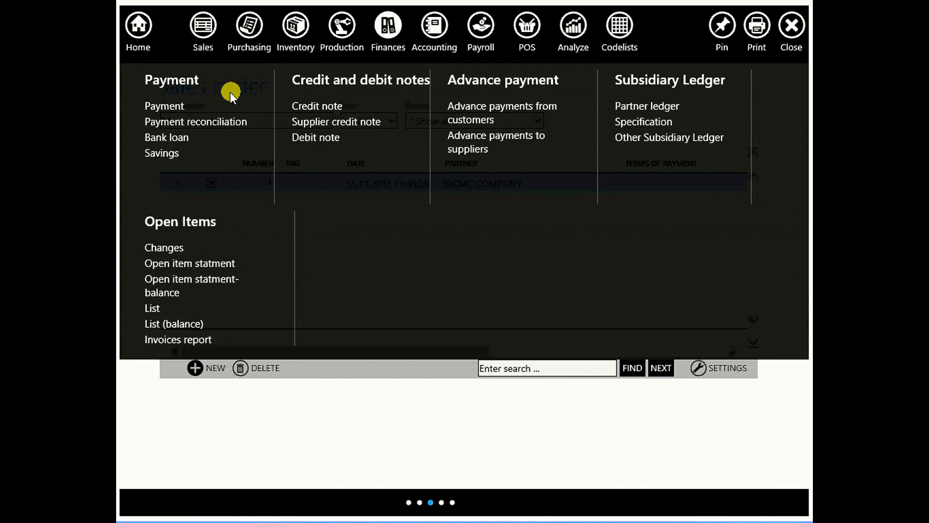
pyautogui.click(163, 104)
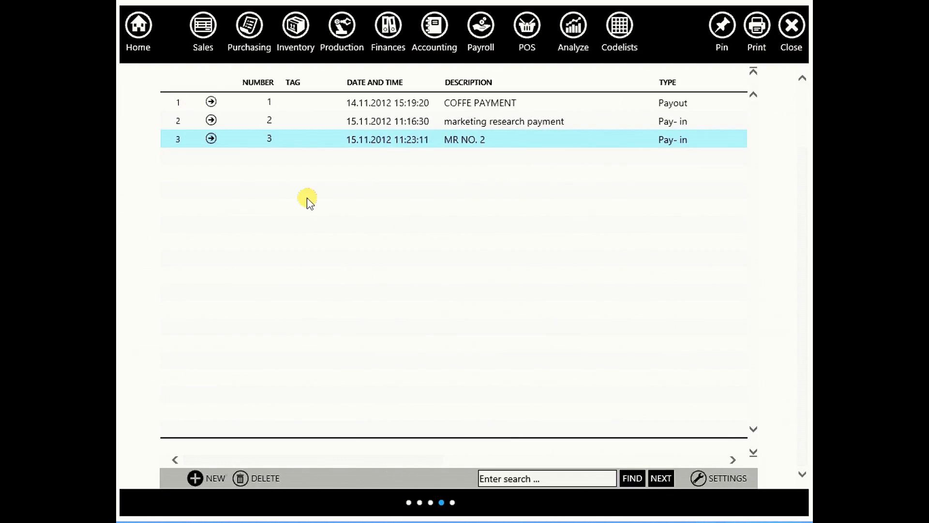
pyautogui.scroll(3, 308, 199)
pyautogui.scroll(-3, 333, 312)
pyautogui.click(194, 475)
pyautogui.click(195, 437)
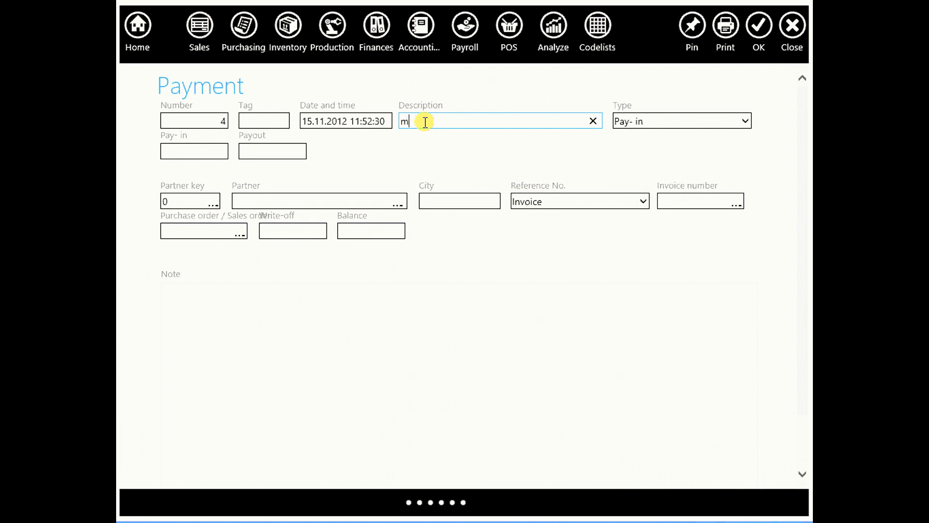
pyautogui.write('mr payment')
pyautogui.click(309, 202)
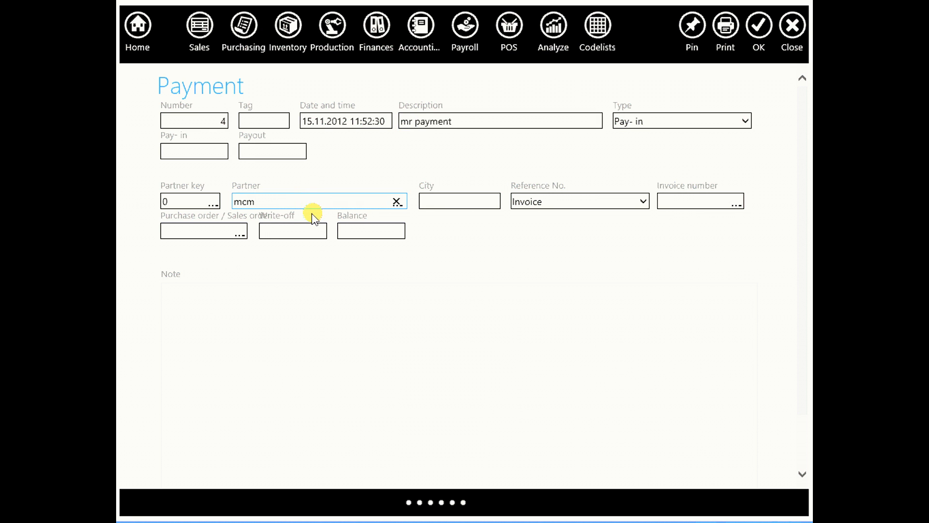
# - Set the payment's reference to Advance payment, link it to MCMC COMPANY's sales order, and set the pay-in amount to 3000
pyautogui.click(611, 200)
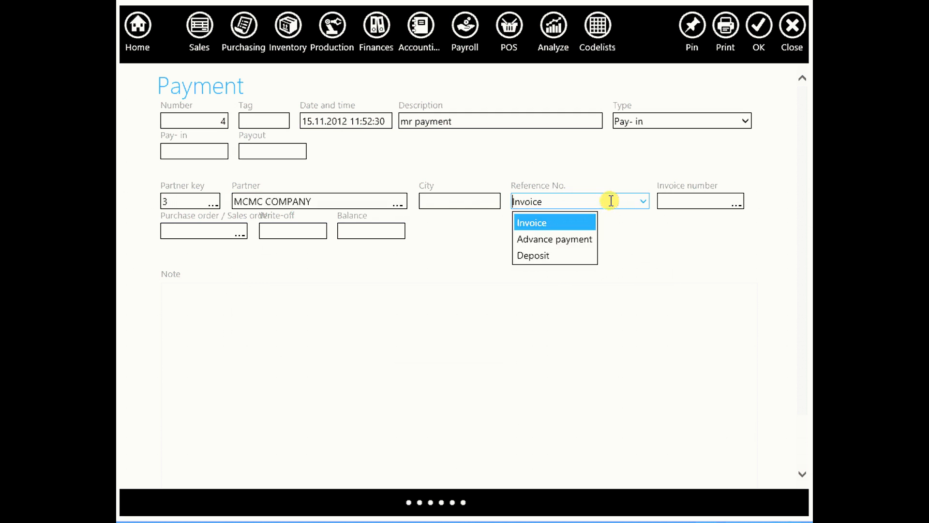
pyautogui.click(573, 238)
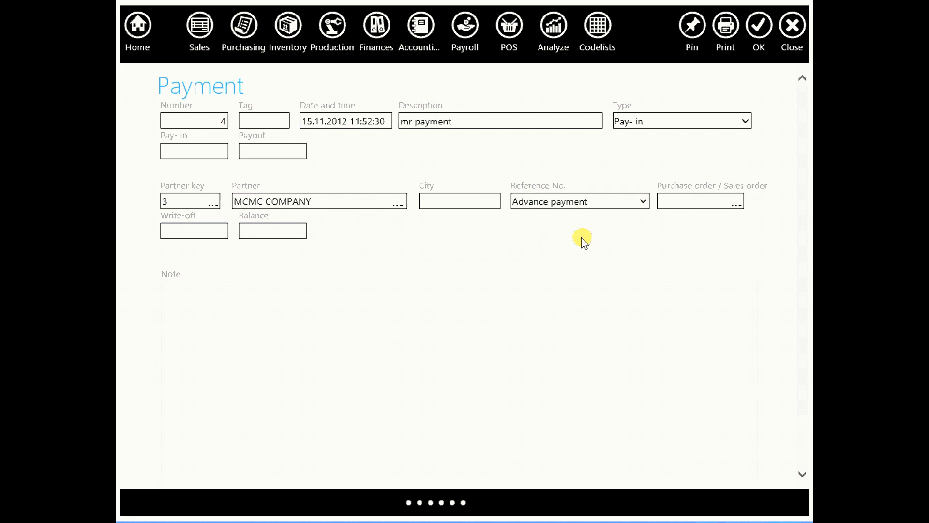
pyautogui.press('Tab')
pyautogui.click(676, 225)
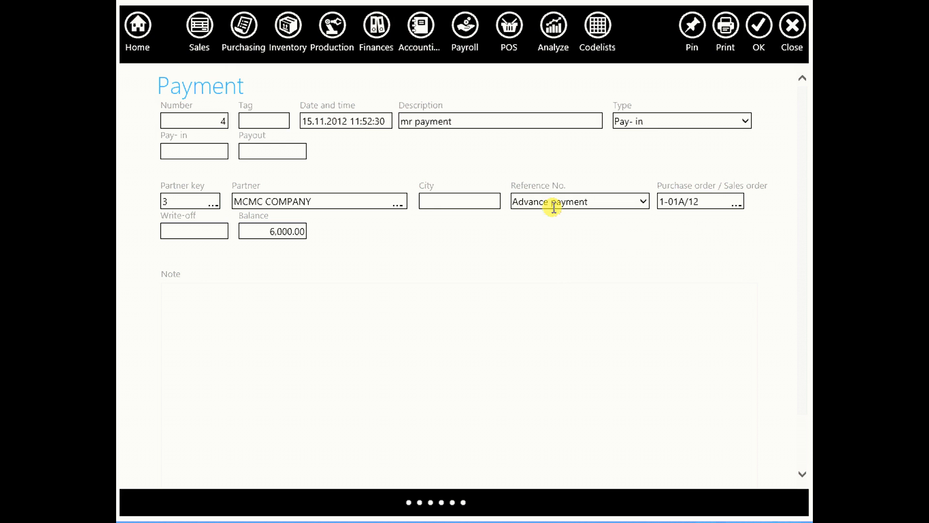
pyautogui.click(216, 151)
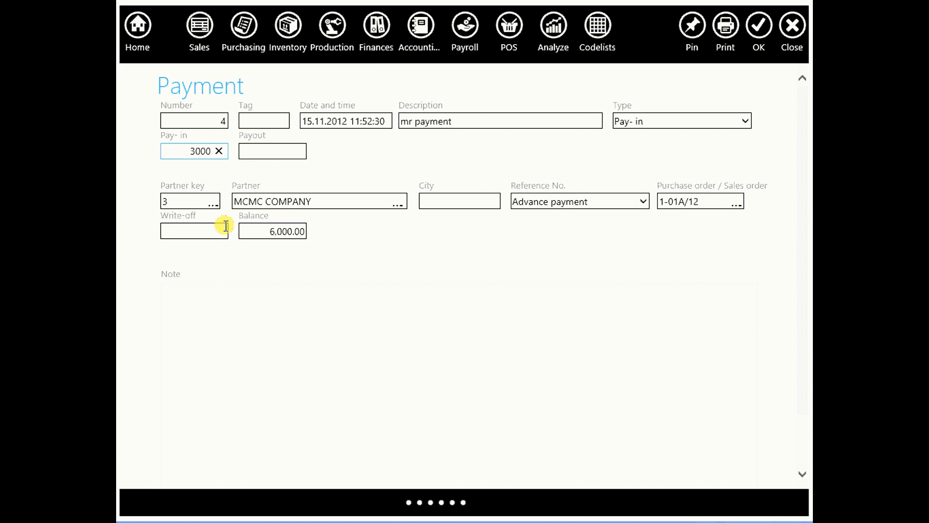
pyautogui.click(350, 149)
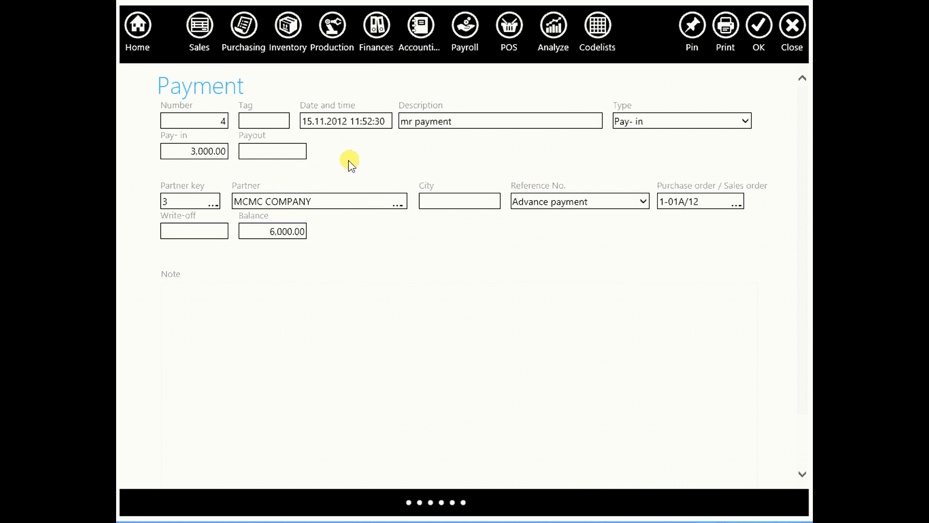
# - Add the note "xxxxx." to the payment, select Advance payment as its reference, and save it
pyautogui.click(365, 334)
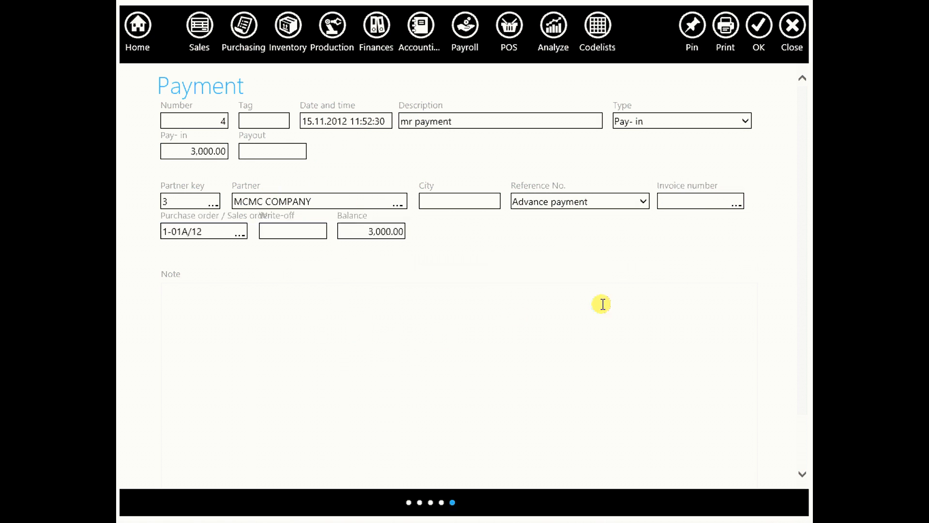
pyautogui.click(472, 312)
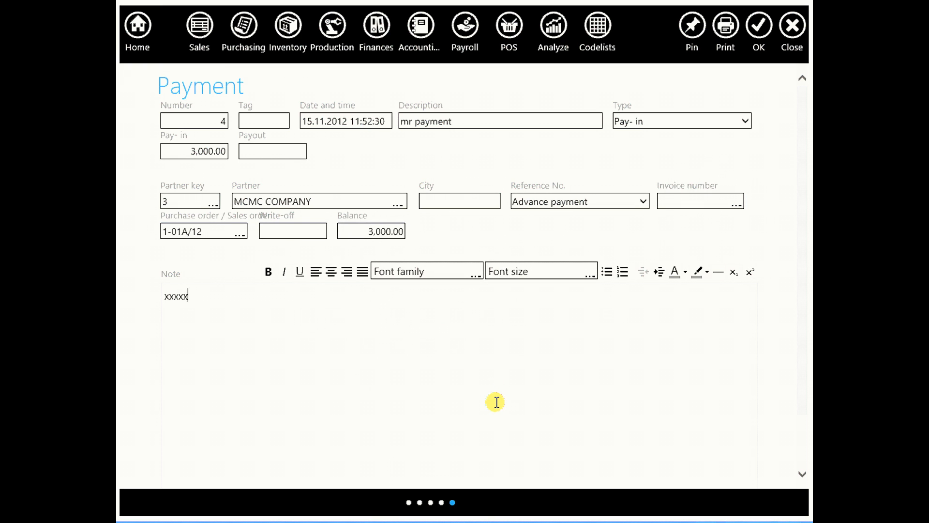
pyautogui.click(643, 203)
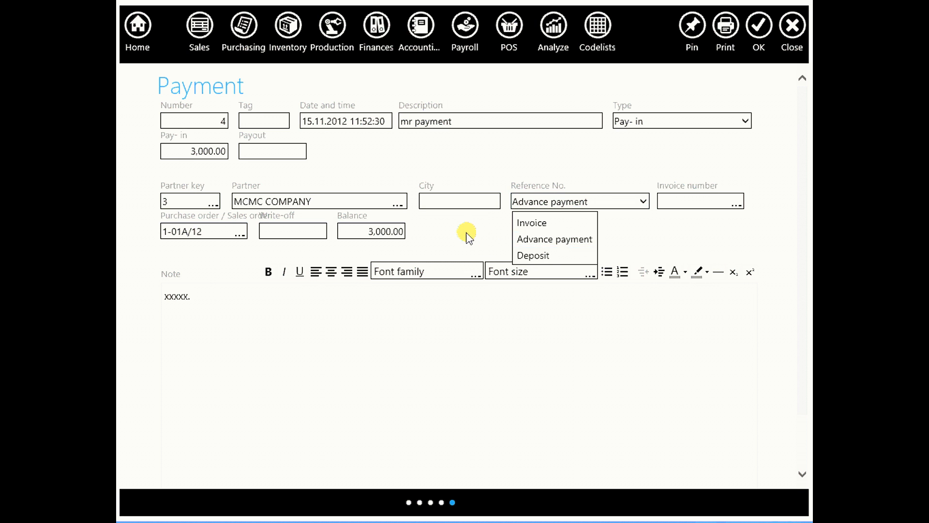
pyautogui.click(514, 238)
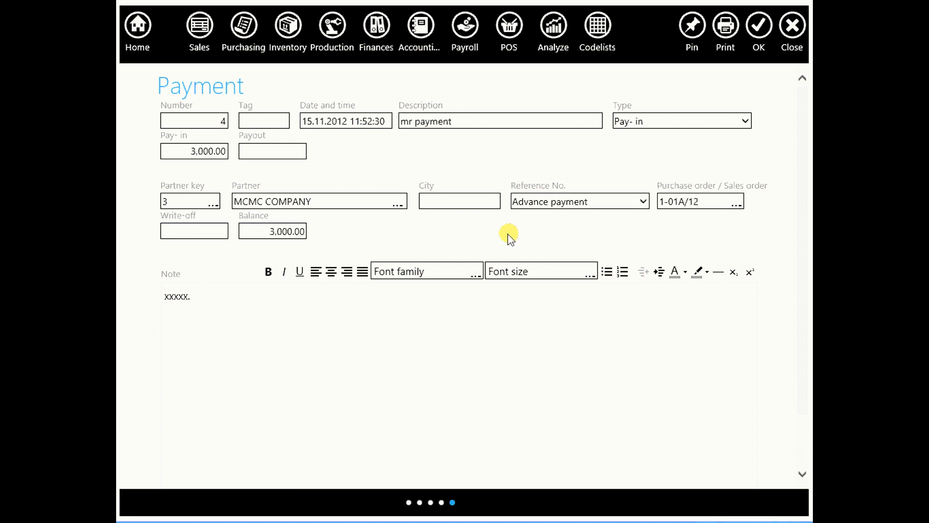
pyautogui.click(759, 25)
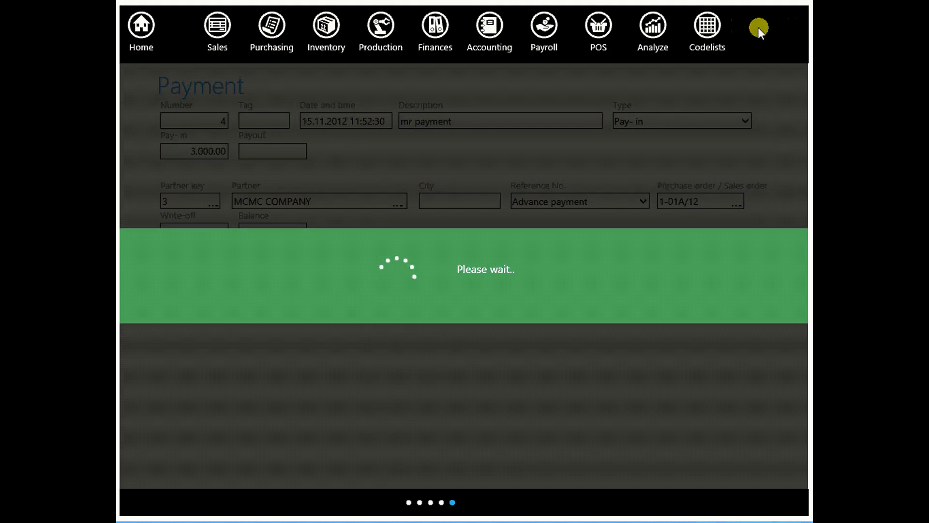
# - Open MCMC COMPANY's sales order and examine the advance payment recorded under its items
pyautogui.click(203, 32)
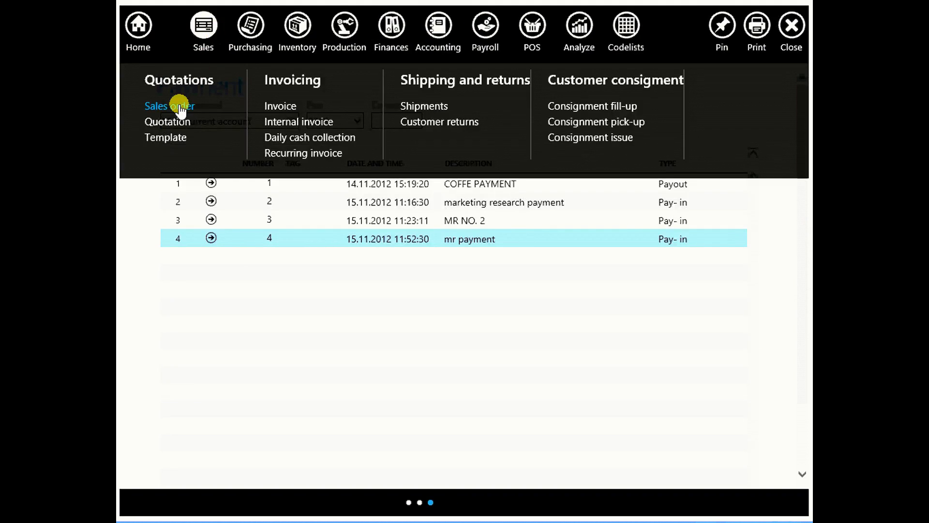
pyautogui.click(180, 105)
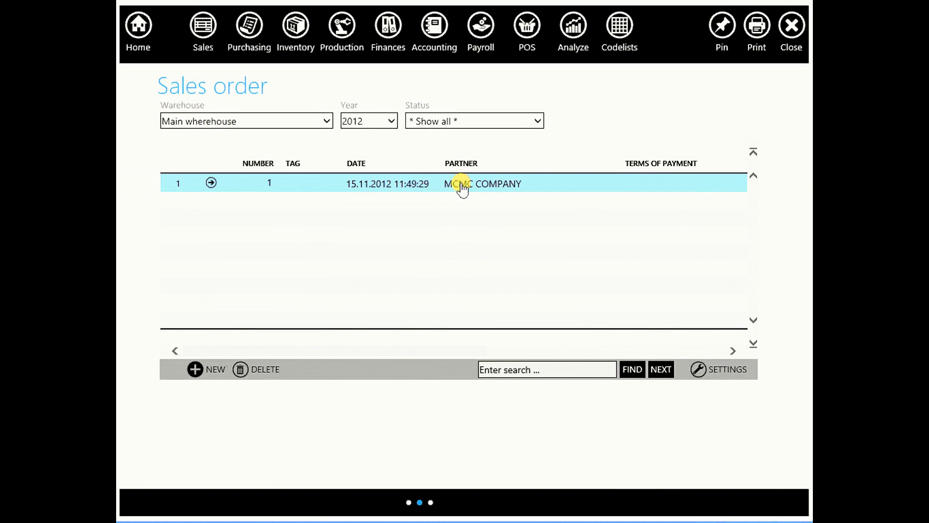
pyautogui.click(211, 184)
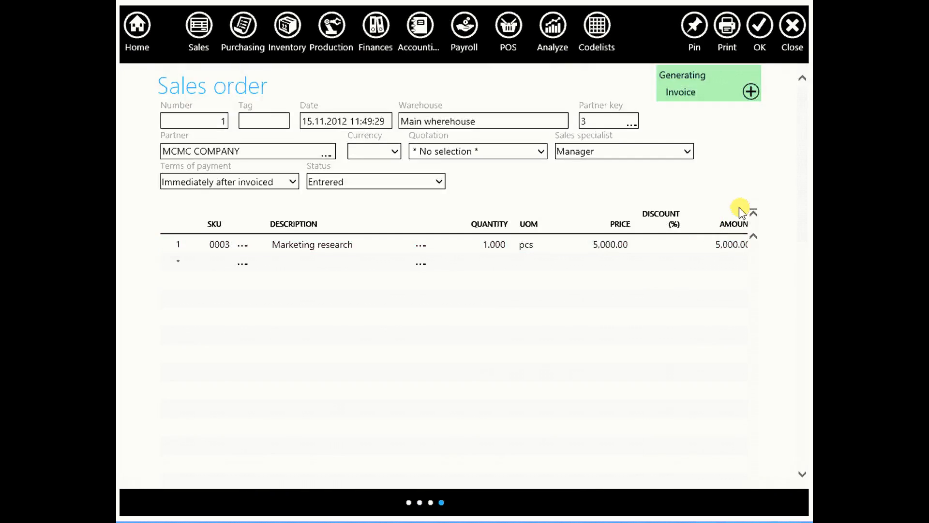
pyautogui.moveTo(802, 156); pyautogui.dragTo(797, 305)
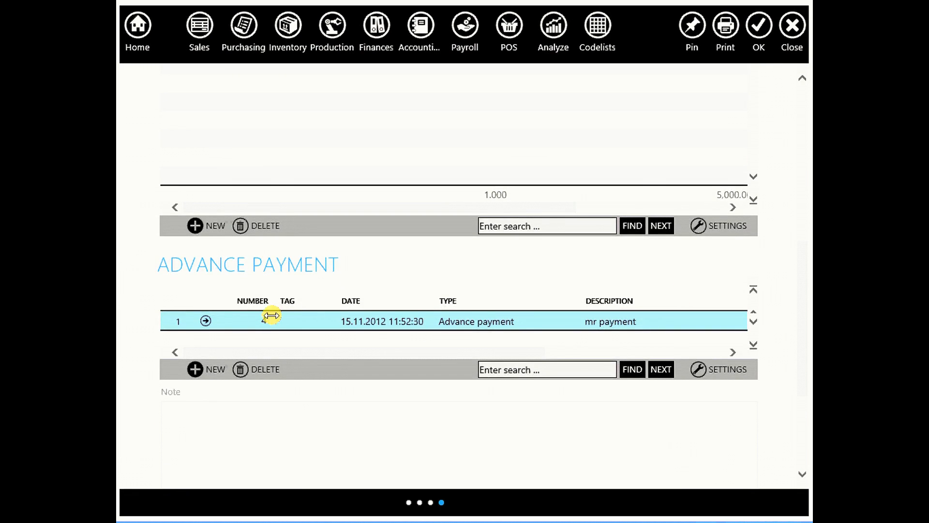
pyautogui.scroll(-3, 271, 315)
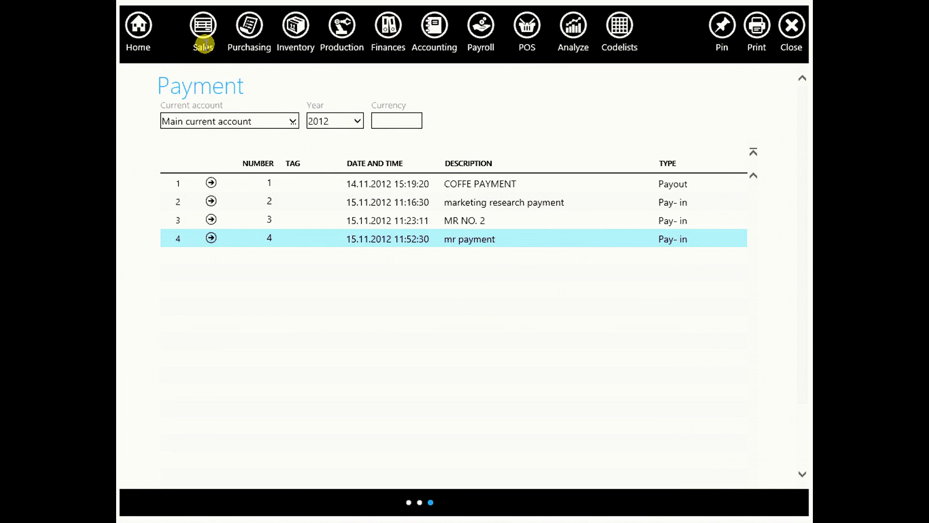
# - Generate and save an invoice from MCMC COMPANY's sales order, and open the invoice list
pyautogui.click(203, 27)
pyautogui.click(174, 108)
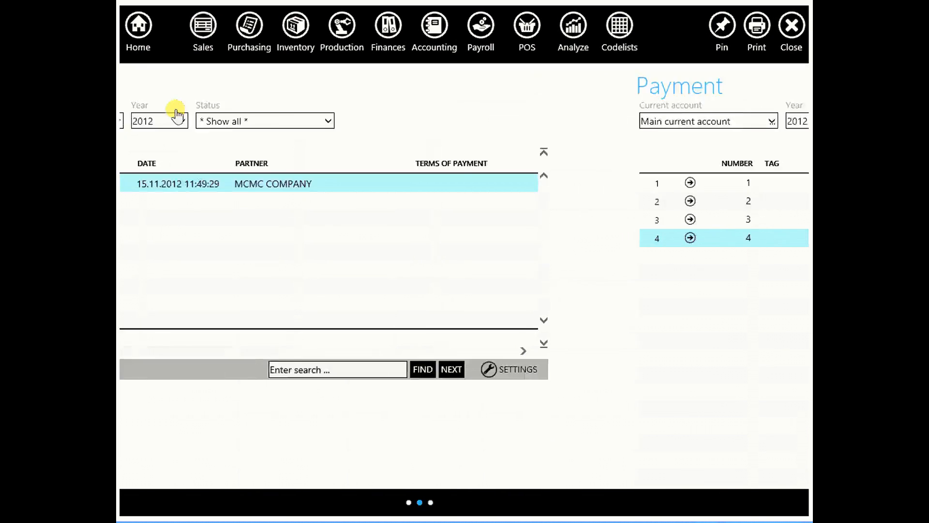
pyautogui.click(210, 186)
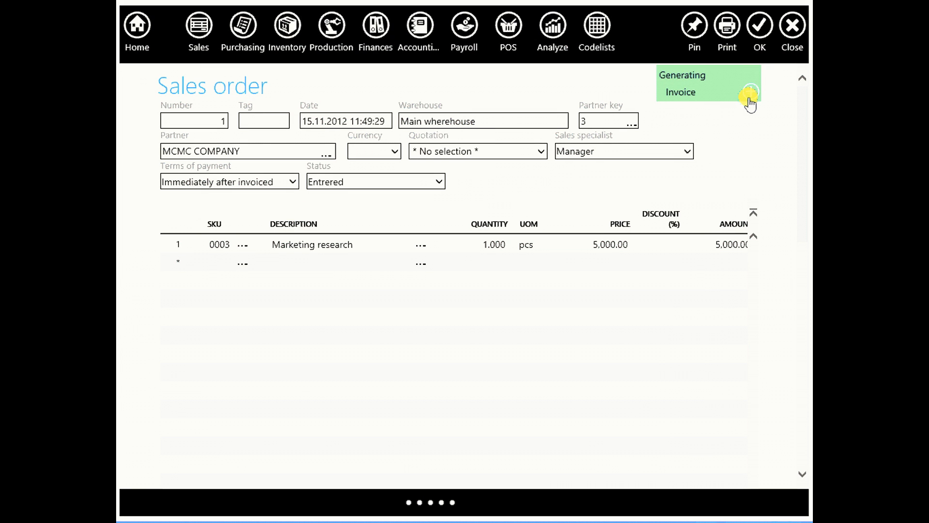
pyautogui.click(762, 26)
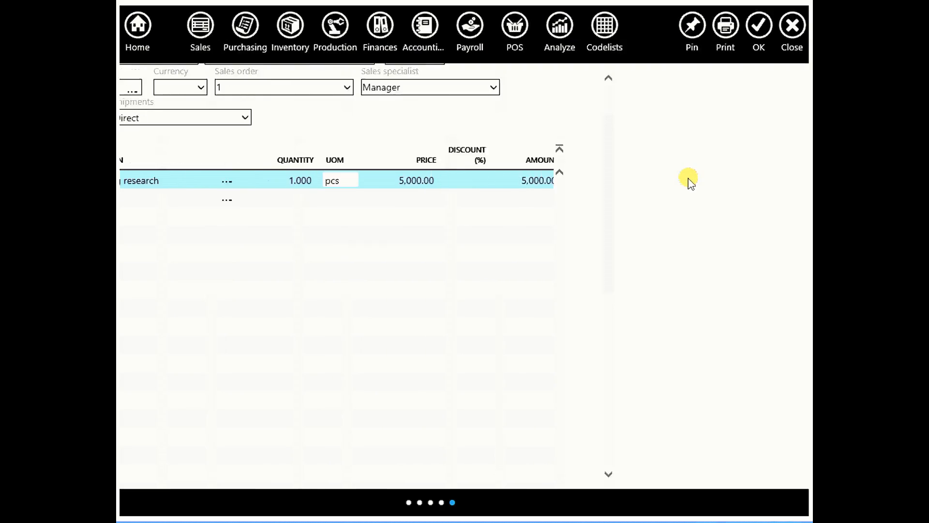
pyautogui.click(200, 29)
pyautogui.click(279, 108)
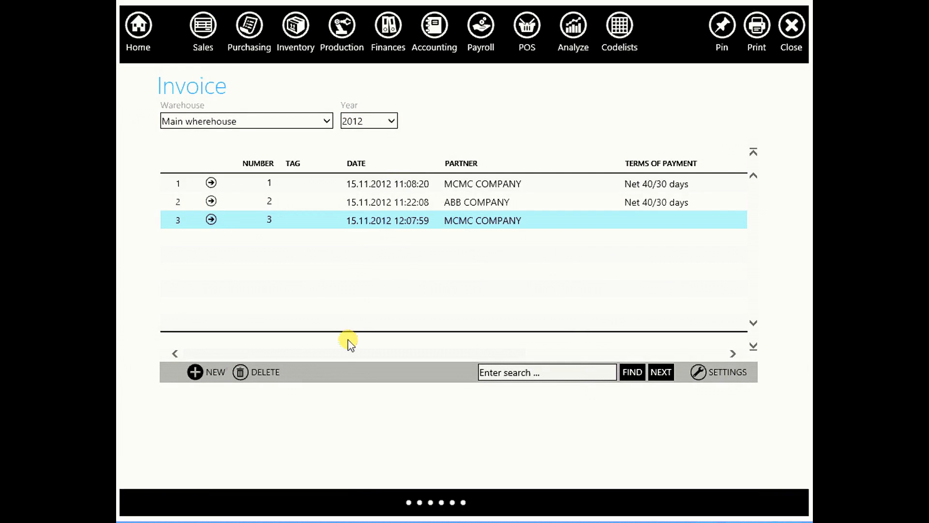
# - Check the unpaid amounts in the invoice list, then open the payments list and start a new payment
pyautogui.moveTo(347, 353); pyautogui.dragTo(568, 347)
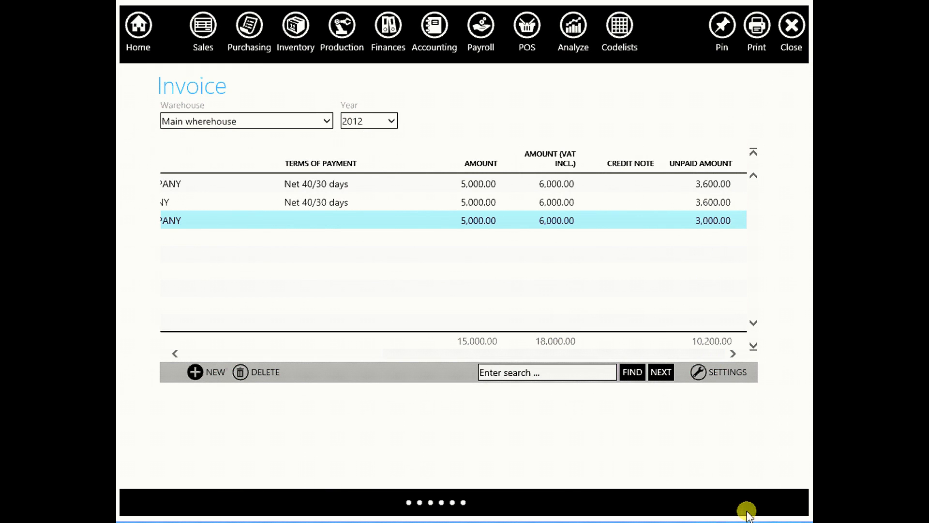
pyautogui.click(388, 27)
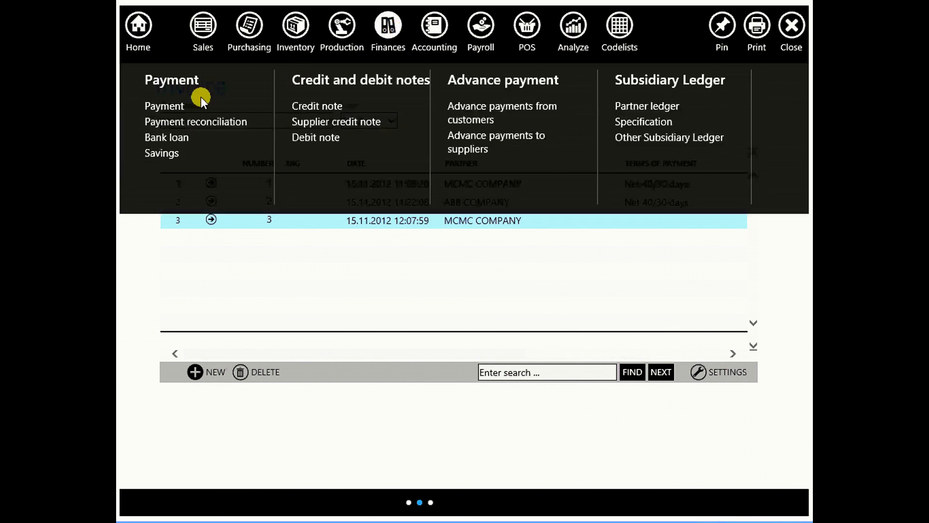
pyautogui.click(156, 106)
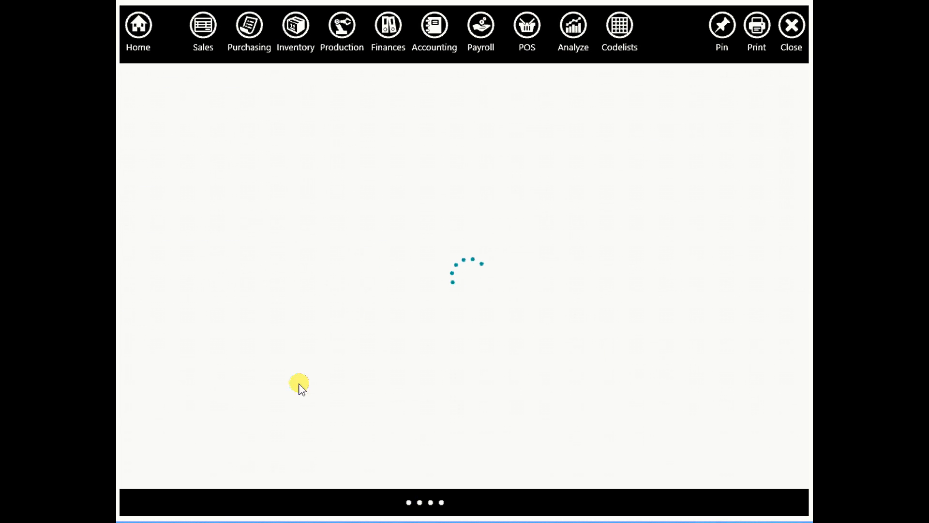
pyautogui.scroll(-3, 236, 381)
pyautogui.click(204, 479)
pyautogui.click(199, 437)
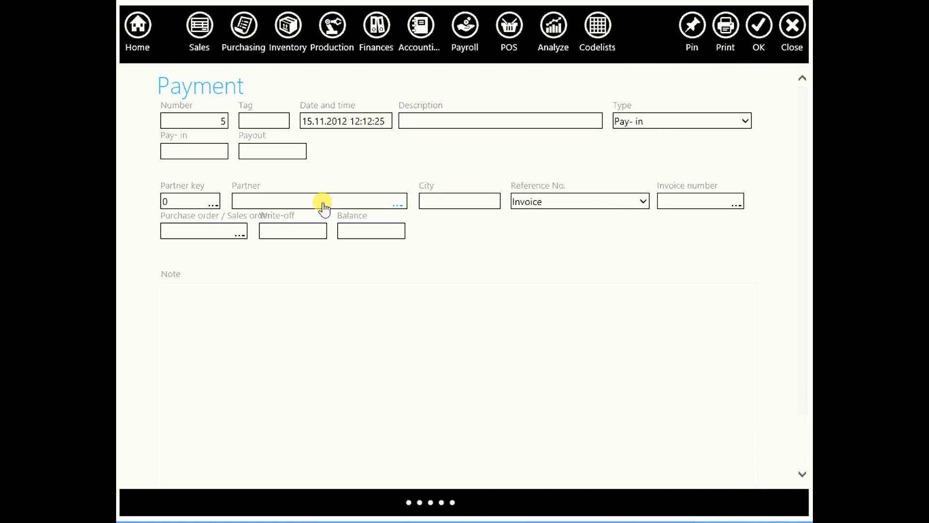
# - Set the payment's partner to MCMC COMPANY and its pay-in amount to 3000
pyautogui.click(326, 200)
pyautogui.write('mcm')
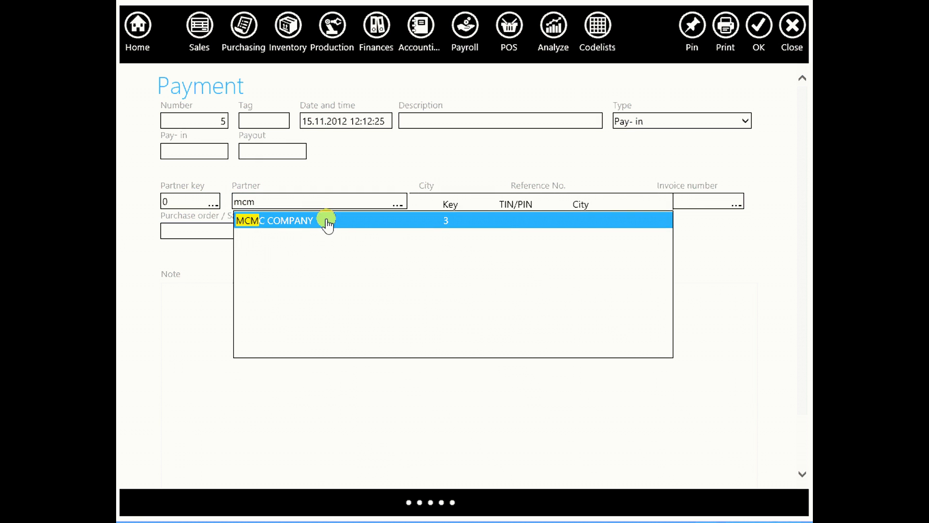
pyautogui.click(326, 220)
pyautogui.click(218, 152)
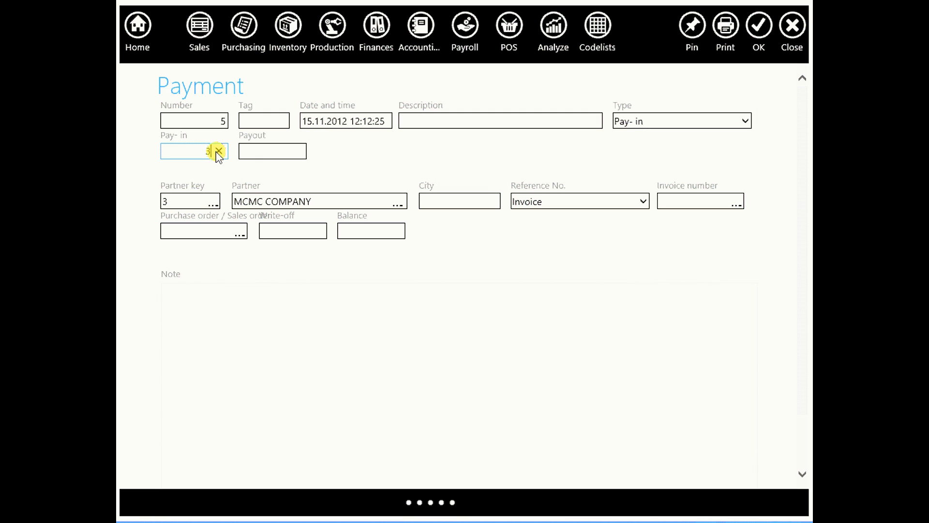
pyautogui.click(438, 147)
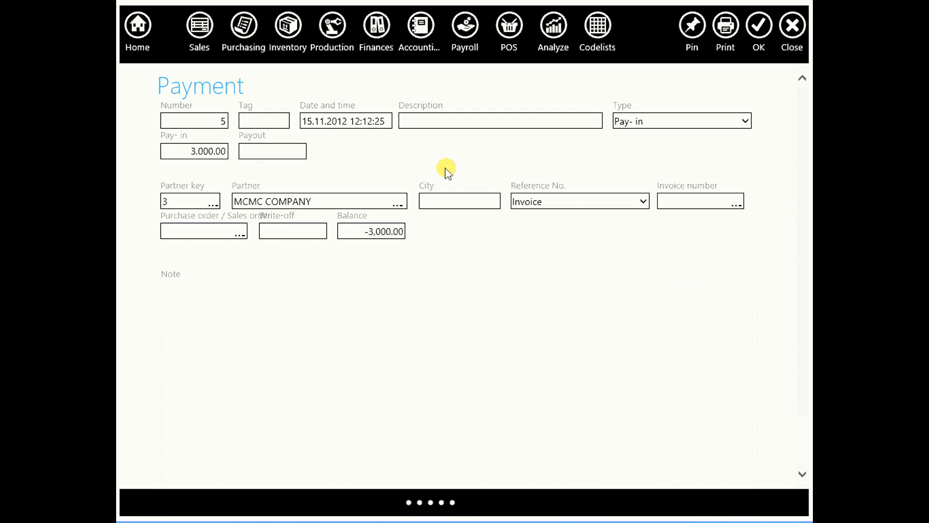
# - Link the payment to invoice 3-01/12 and save it
pyautogui.click(667, 202)
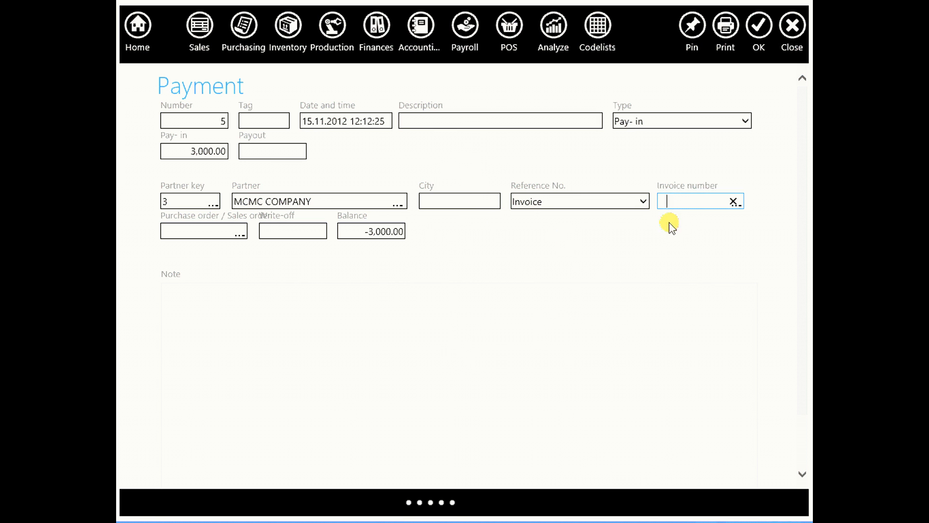
pyautogui.click(702, 201)
pyautogui.click(700, 237)
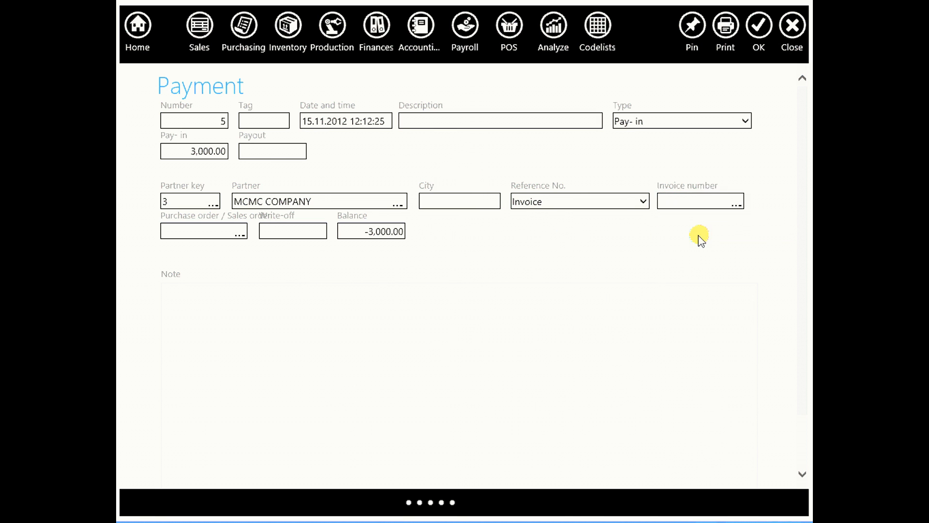
pyautogui.click(694, 202)
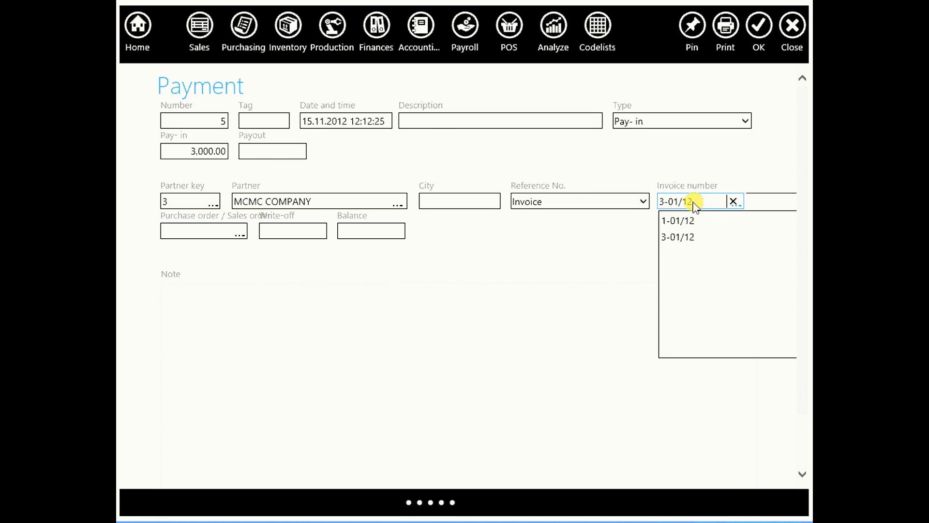
pyautogui.click(664, 156)
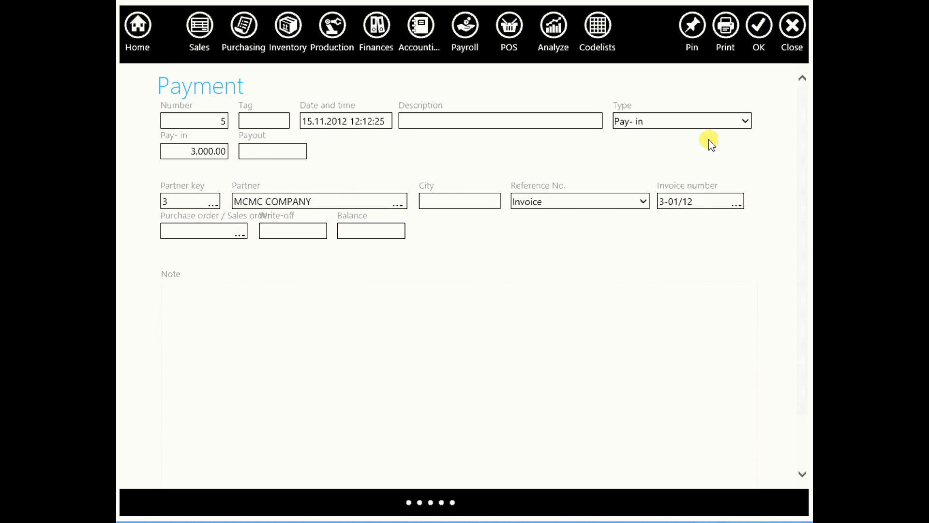
pyautogui.click(759, 25)
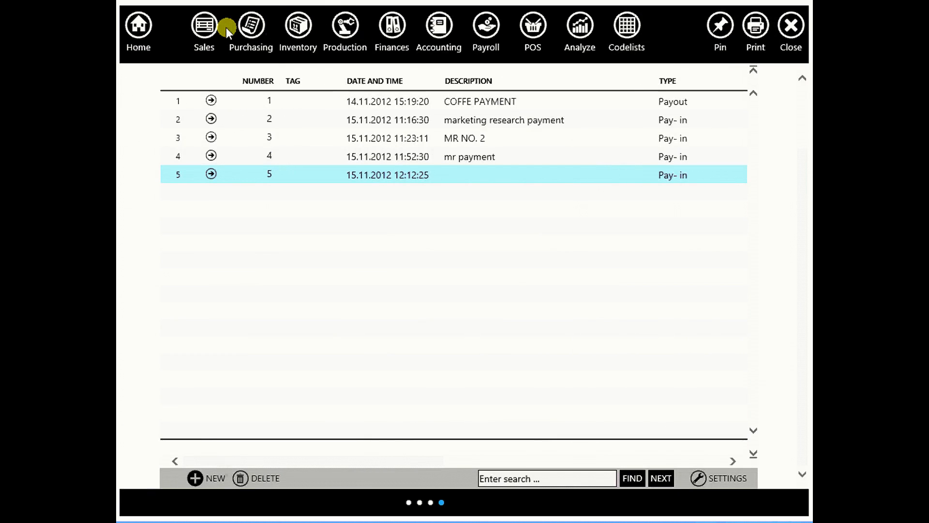
# - Return to the invoice list and check the unpaid amount of MCMC COMPANY's latest invoice
pyautogui.click(204, 25)
pyautogui.click(283, 106)
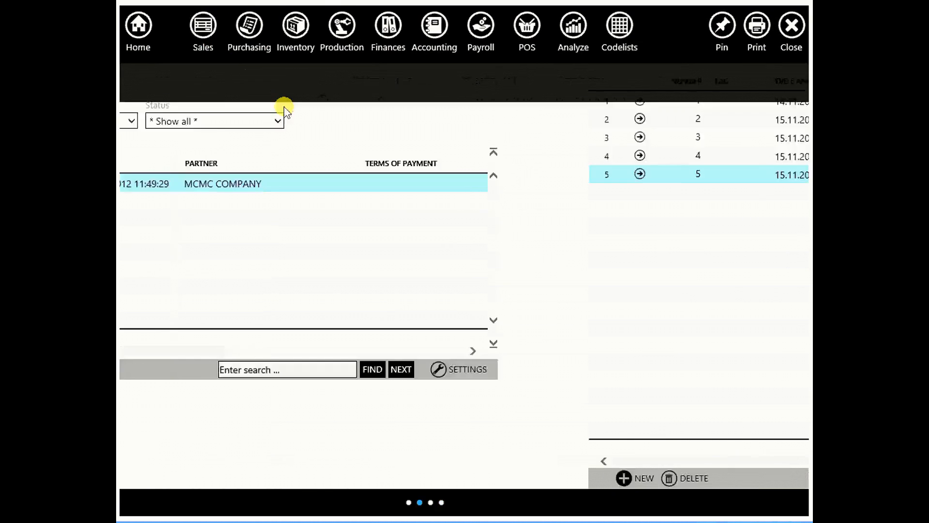
pyautogui.moveTo(399, 355); pyautogui.dragTo(704, 351)
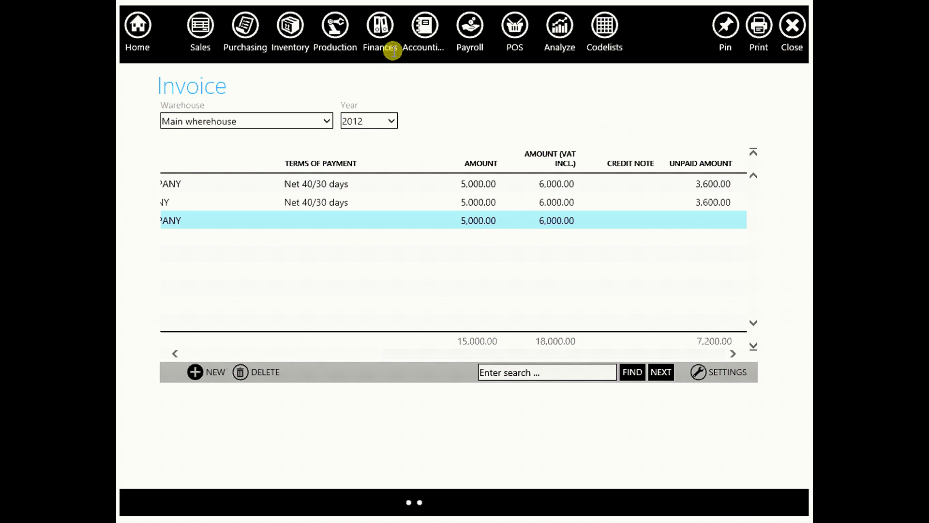
# - Open the partner ledger, filter it to MCMC COMPANY, and generate the full report
pyautogui.click(381, 28)
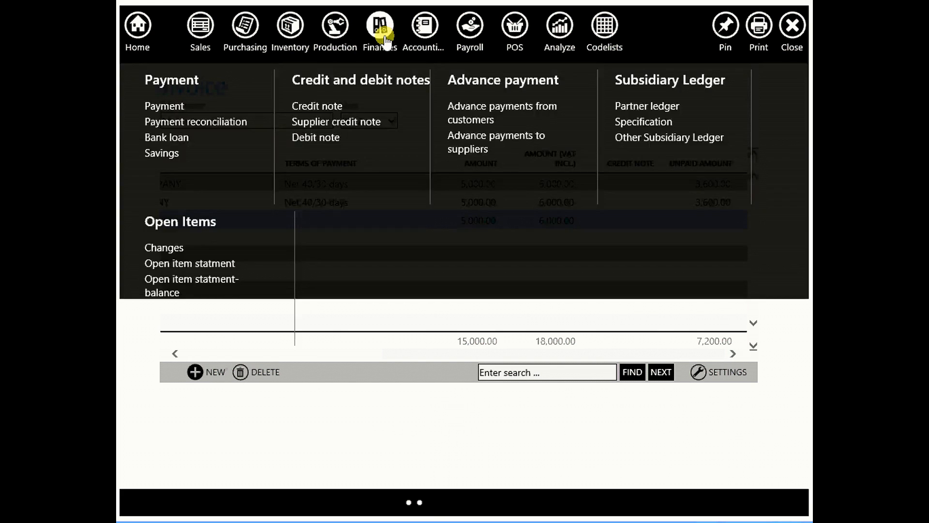
pyautogui.click(635, 106)
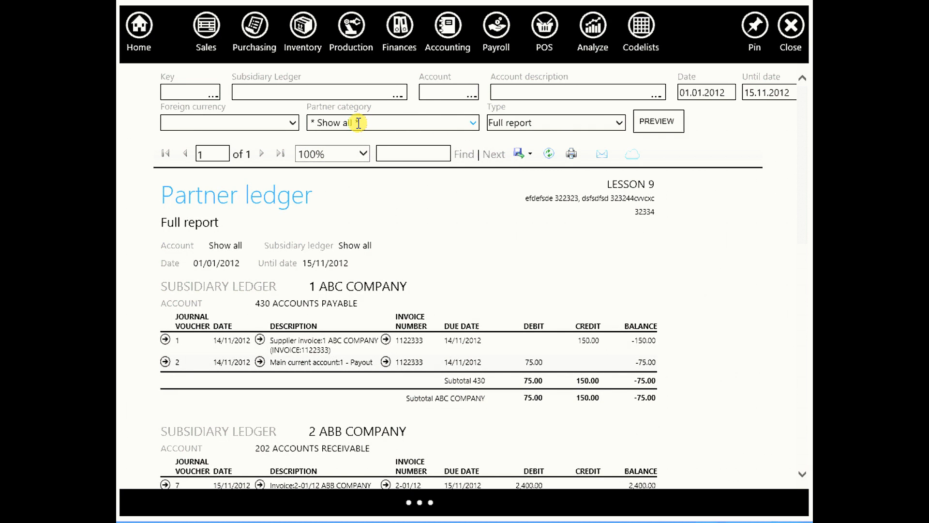
pyautogui.click(237, 92)
pyautogui.write('mcm')
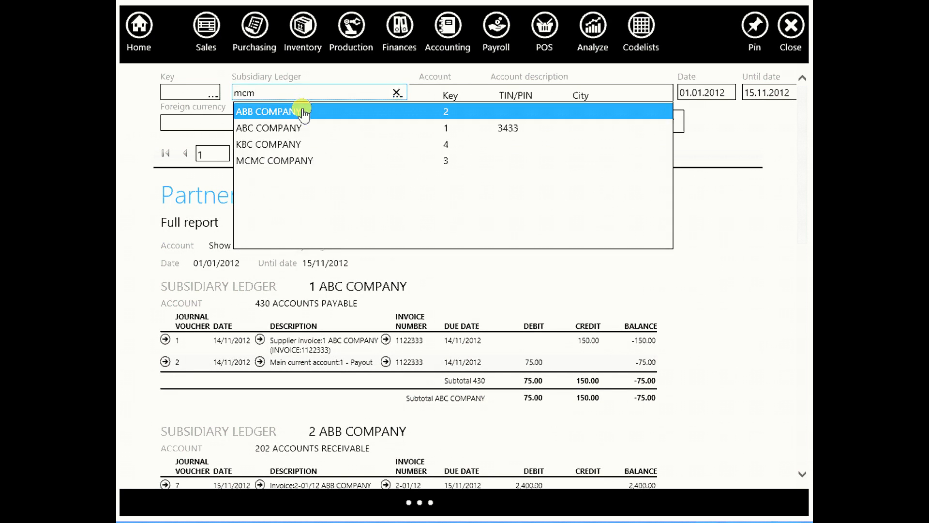
pyautogui.click(296, 115)
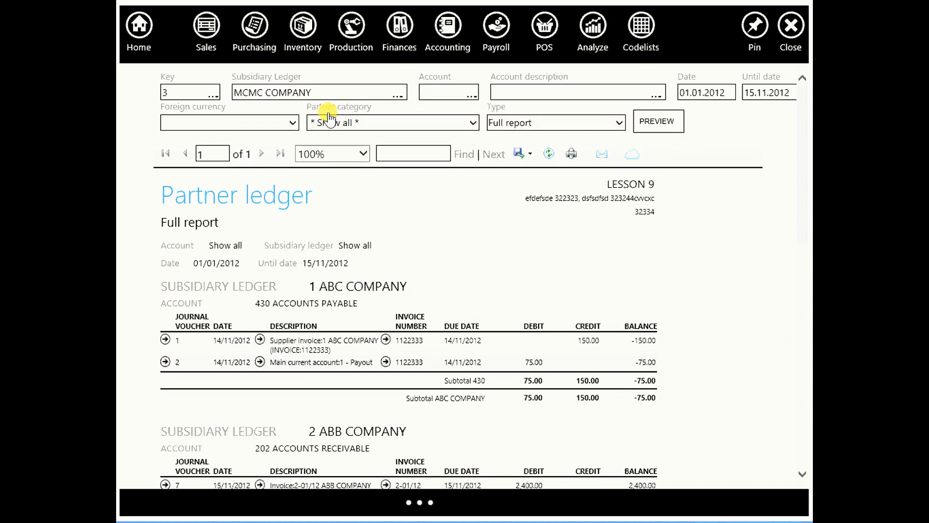
pyautogui.click(651, 130)
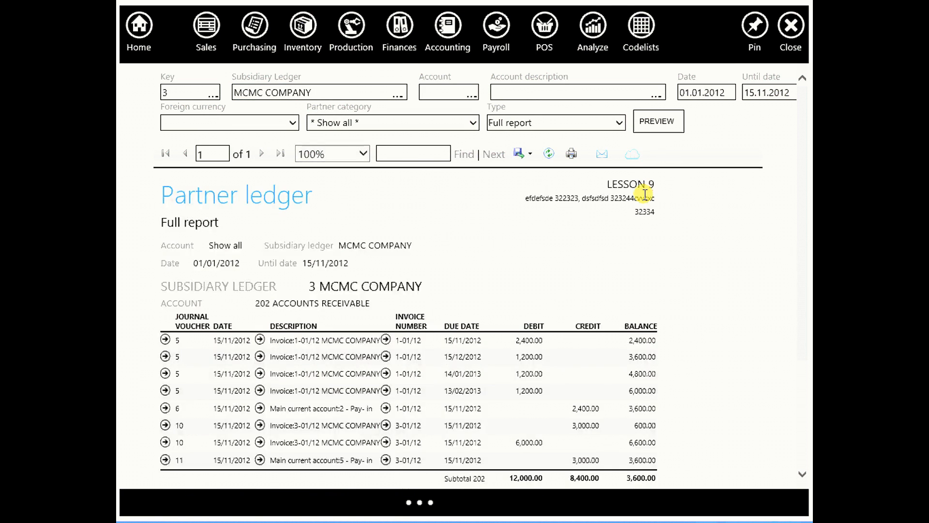
# - Examine the accounts receivable and prepayments receivable entries in MCMC COMPANY's partner ledger report
pyautogui.scroll(-2, 648, 233)
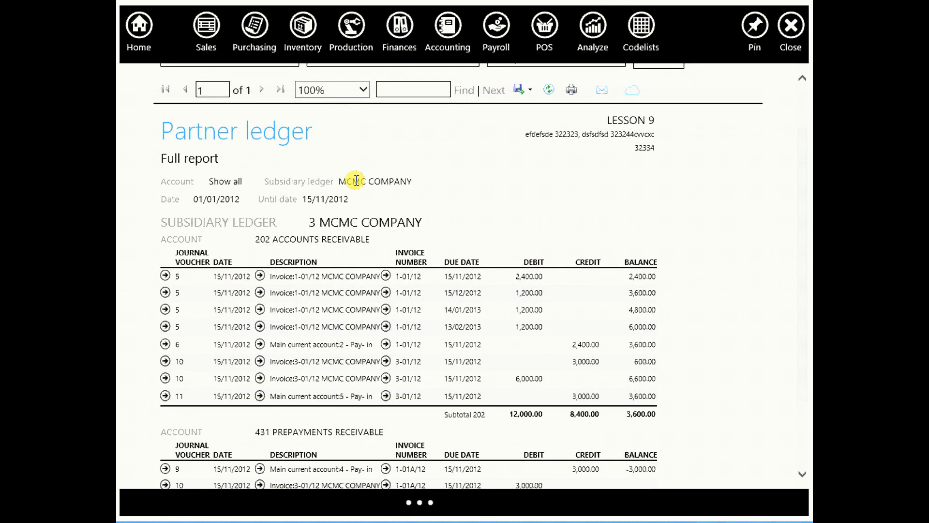
pyautogui.scroll(1, 302, 198)
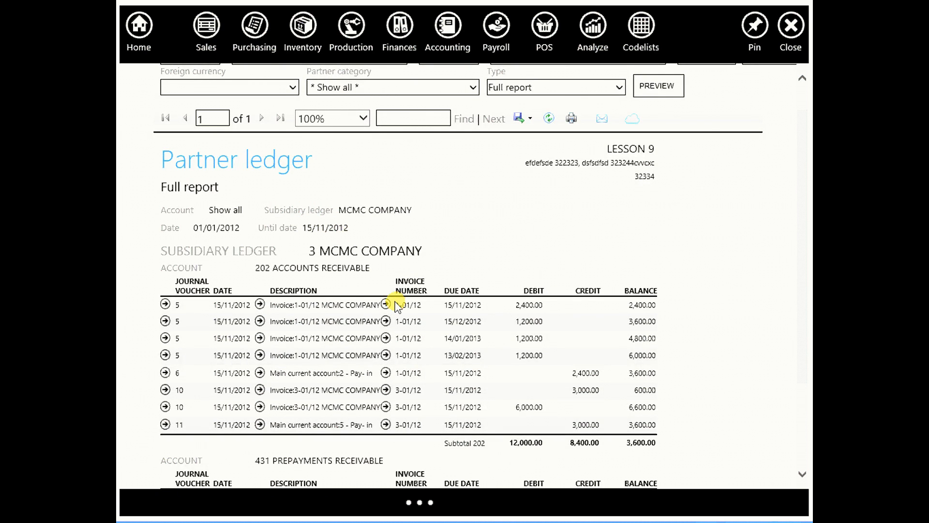
pyautogui.scroll(-3, 401, 293)
pyautogui.scroll(-1, 431, 275)
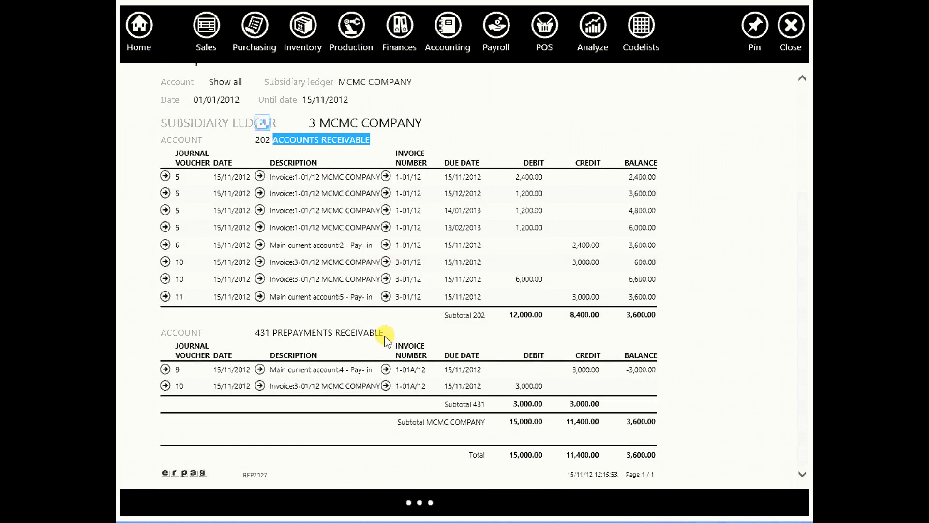
pyautogui.moveTo(384, 335); pyautogui.dragTo(302, 345)
pyautogui.click(532, 346)
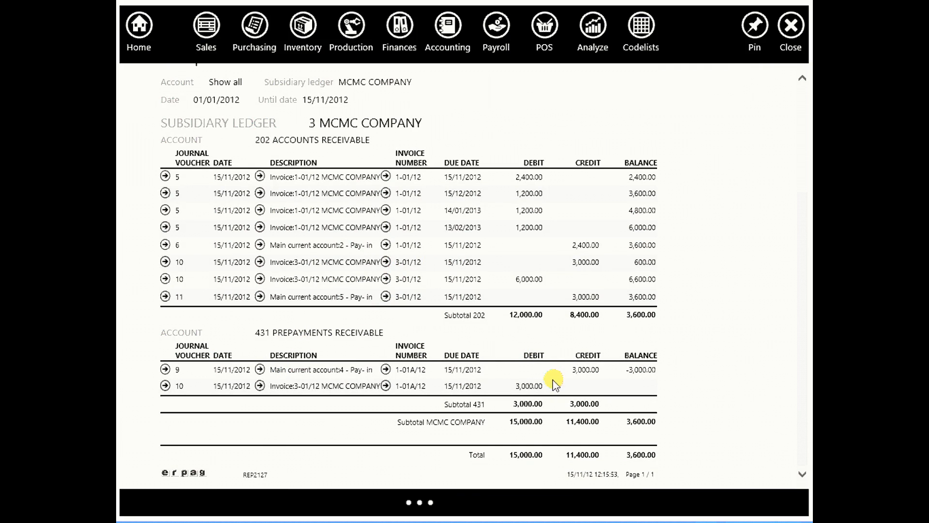